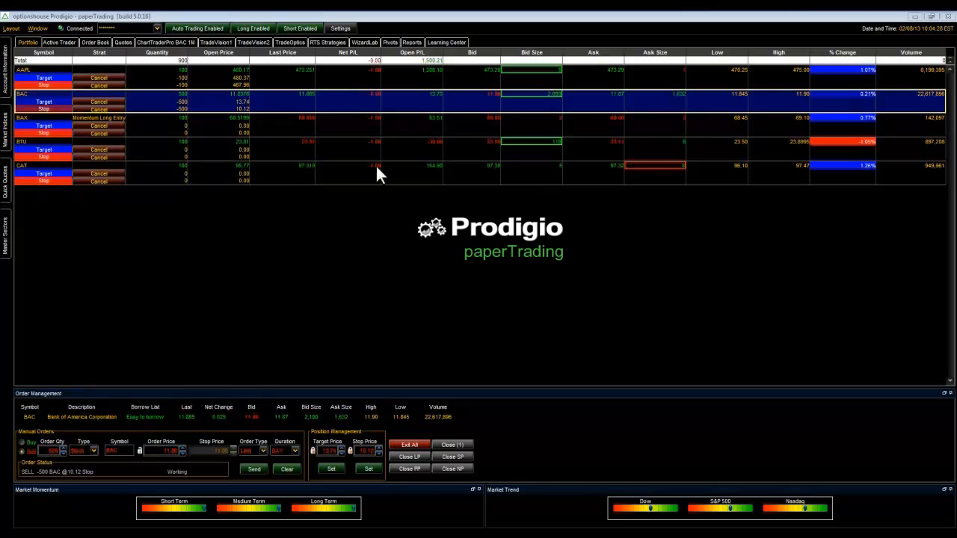
# - In the WizardLab rule builder, add a Cross Above operator, wiring OHLC through RSI to Input A and Constant to Input B
pyautogui.click(364, 43)
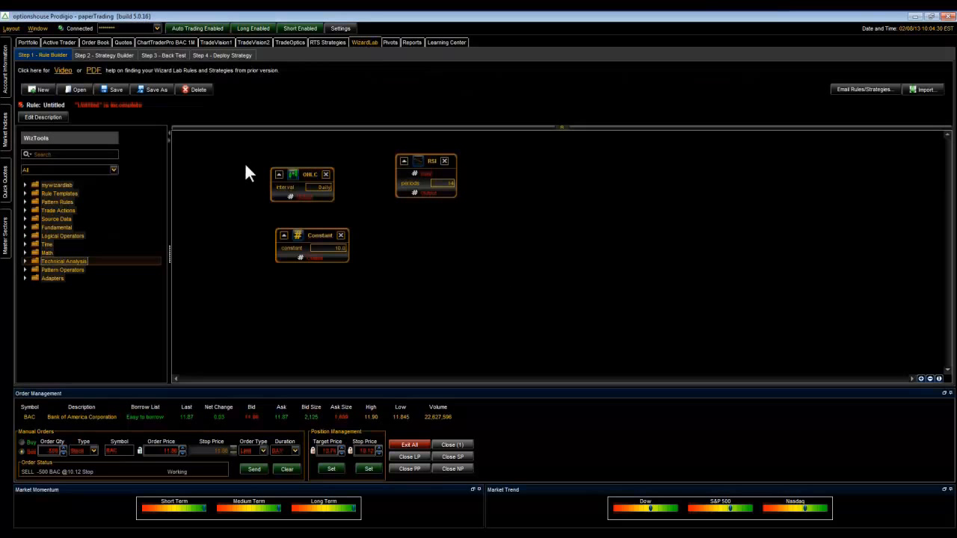
pyautogui.click(24, 235)
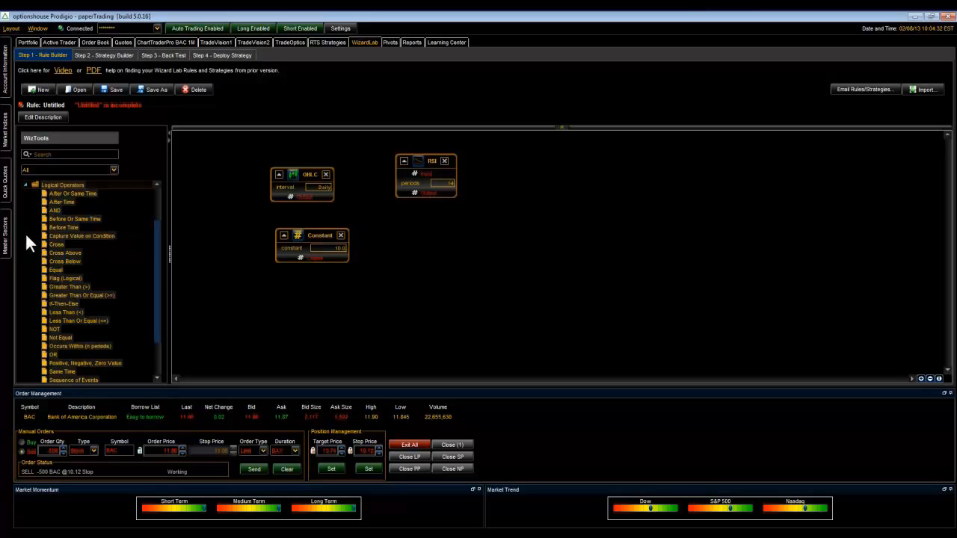
pyautogui.moveTo(33, 252); pyautogui.dragTo(500, 216)
pyautogui.moveTo(305, 197); pyautogui.dragTo(529, 182)
pyautogui.moveTo(343, 254); pyautogui.dragTo(514, 203)
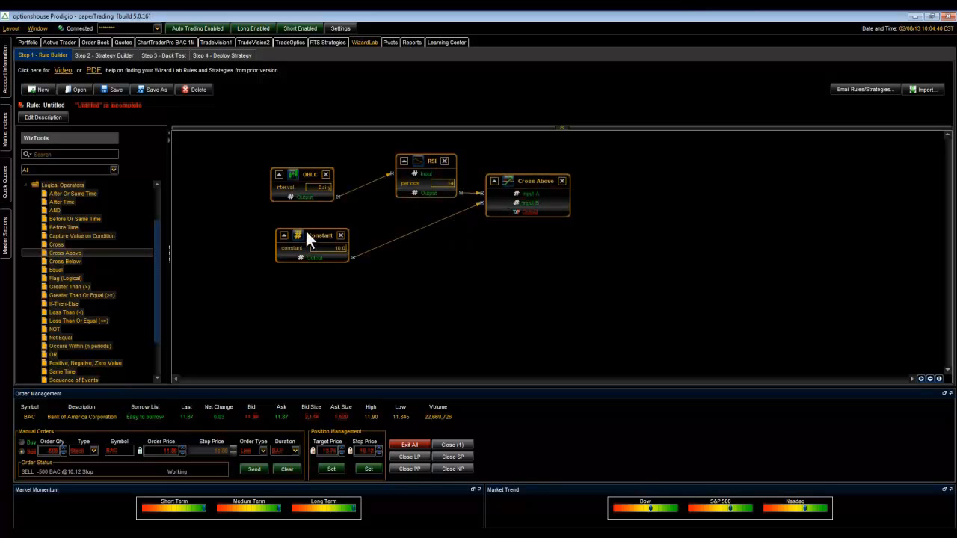
# - Set the Constant block's value to 30 and reposition the RSI and Cross Above blocks closer to their source blocks
pyautogui.click(340, 248)
pyautogui.write('30')
pyautogui.press('Return')
pyautogui.moveTo(409, 165); pyautogui.dragTo(367, 184)
pyautogui.moveTo(513, 191); pyautogui.dragTo(471, 215)
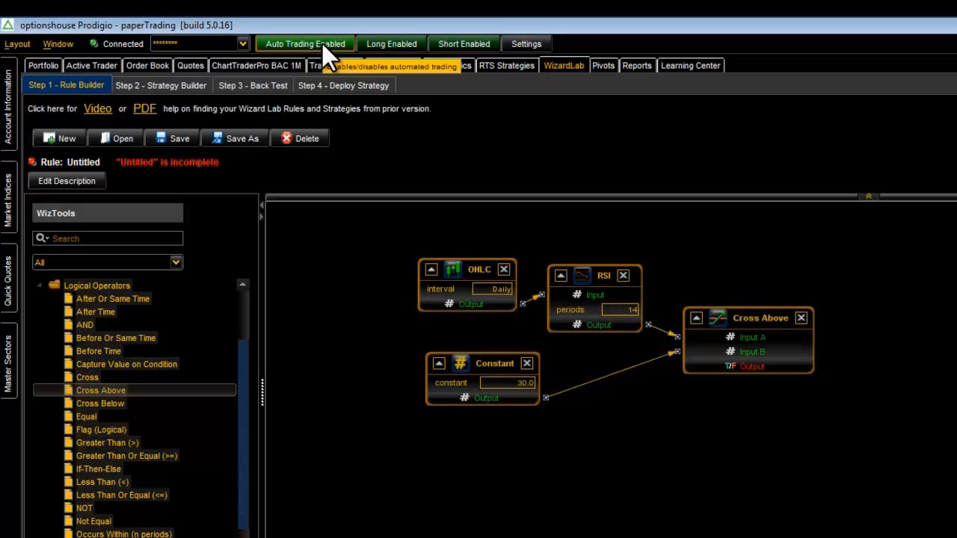
# - Toggle the long and short automated trading permissions off and back on
pyautogui.click(392, 44)
pyautogui.click(391, 44)
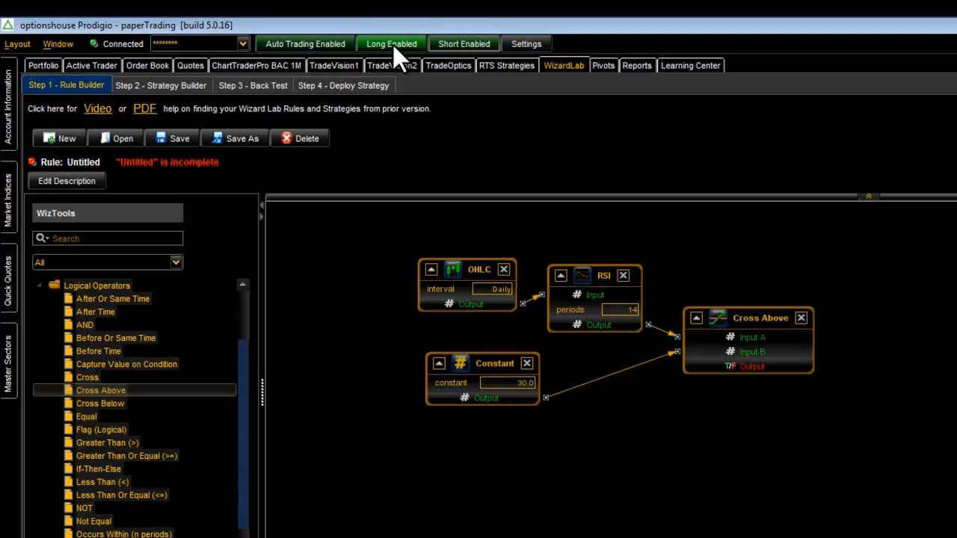
pyautogui.click(445, 42)
pyautogui.click(444, 42)
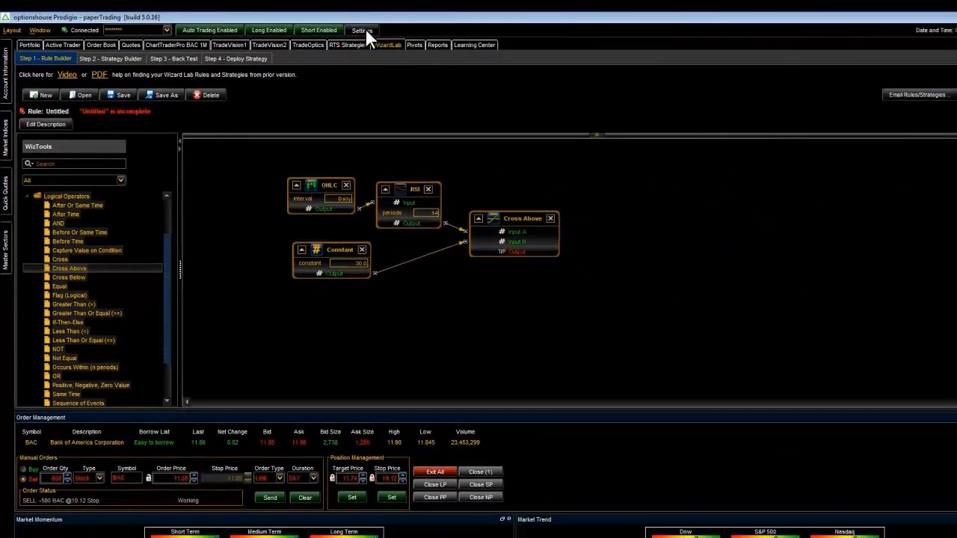
# - Review the drawdown, account allocation, per-trade allocation and trade filter options in the automated trading risk settings
pyautogui.click(526, 43)
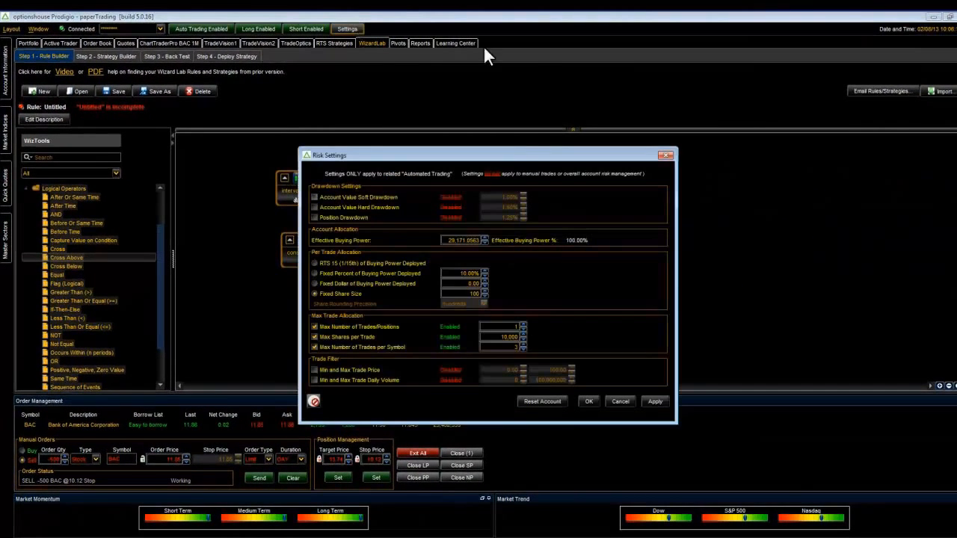
pyautogui.moveTo(514, 151); pyautogui.dragTo(482, 94)
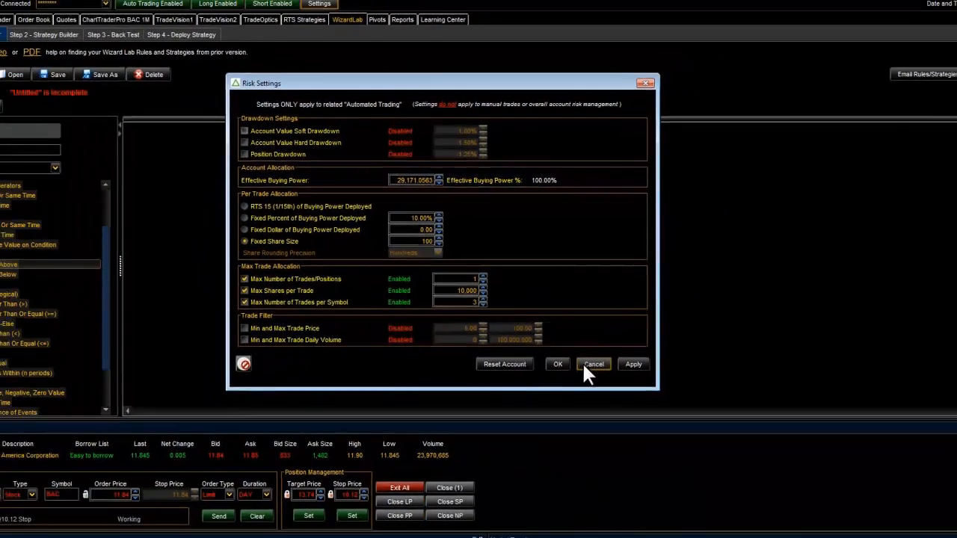
pyautogui.click(662, 471)
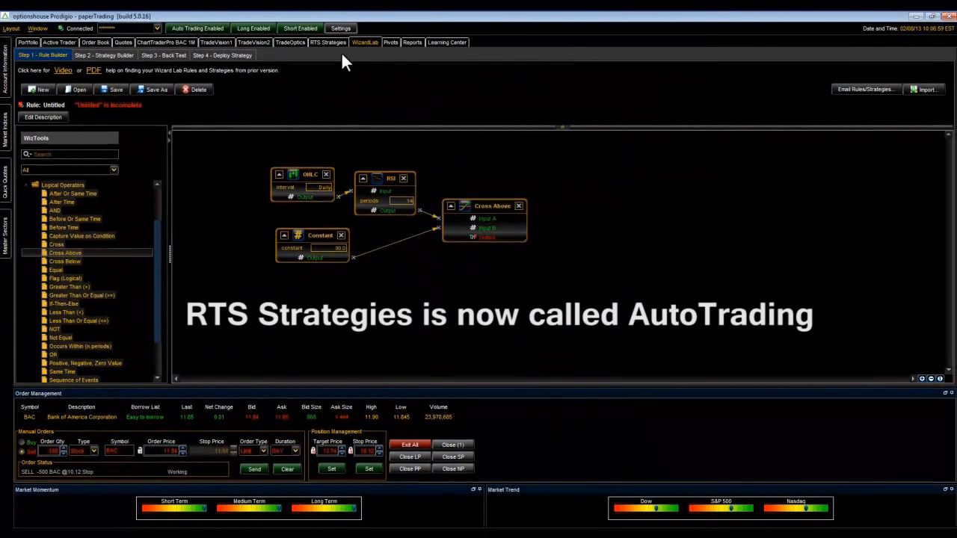
# - Add the Gap Down Short Entry strategy template to the selected RTS automated strategies and apply the selection
pyautogui.click(325, 40)
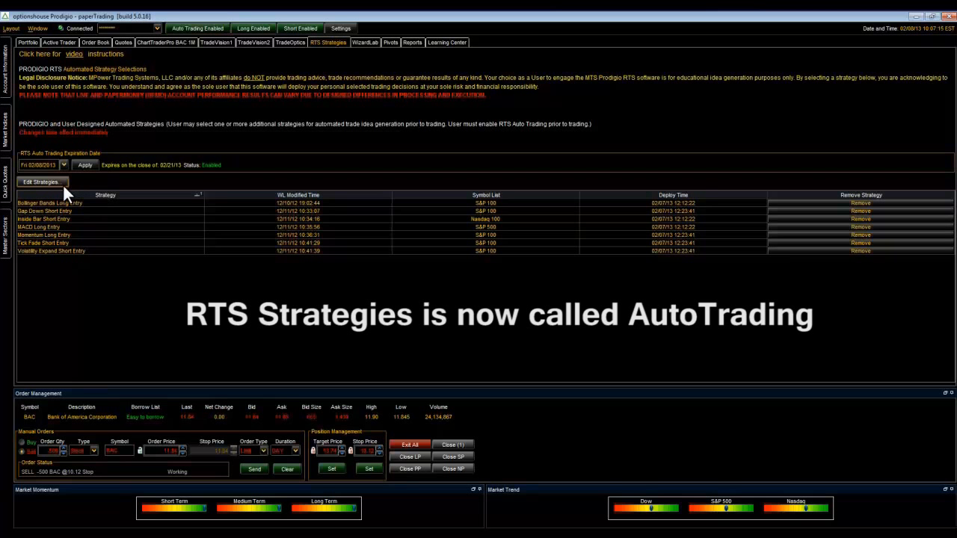
pyautogui.click(43, 183)
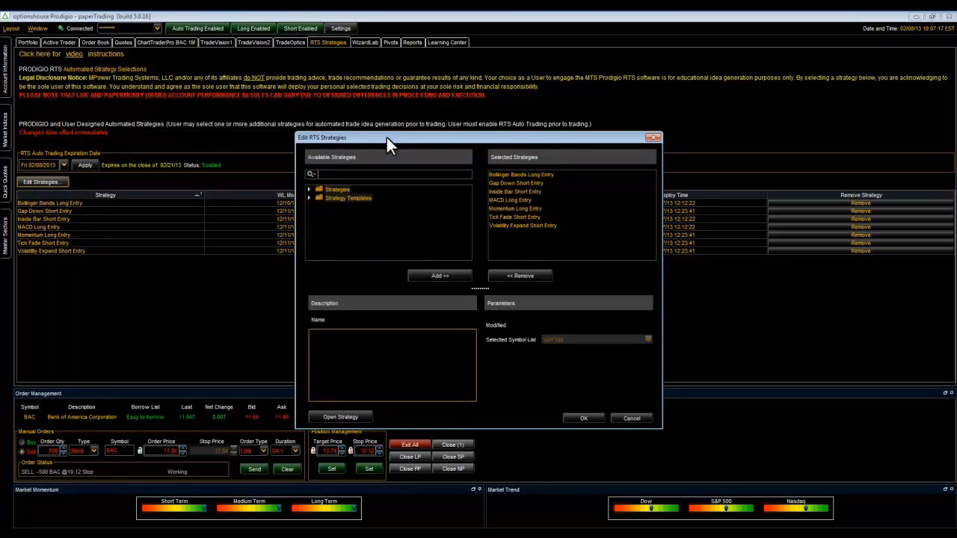
pyautogui.moveTo(387, 137); pyautogui.dragTo(343, 110)
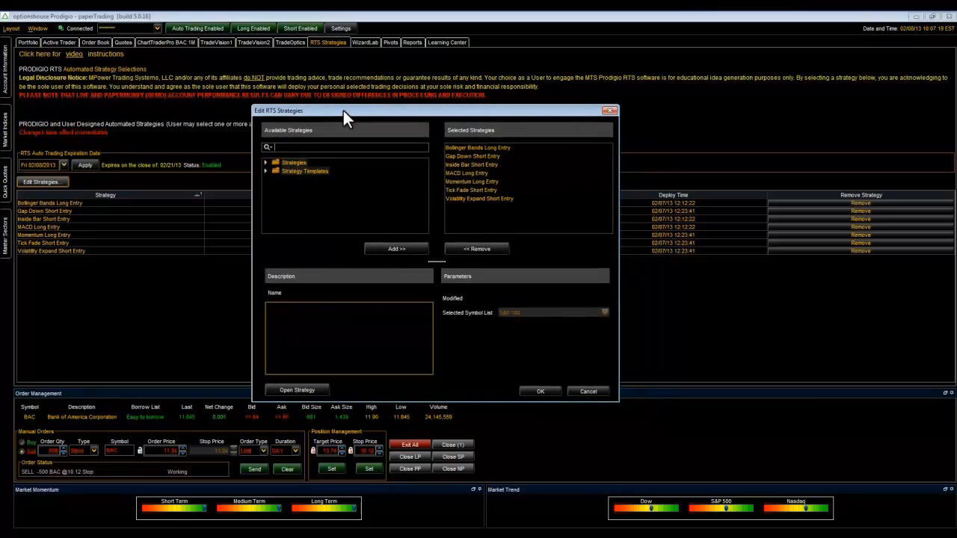
pyautogui.click(265, 170)
pyautogui.moveTo(284, 187); pyautogui.dragTo(494, 208)
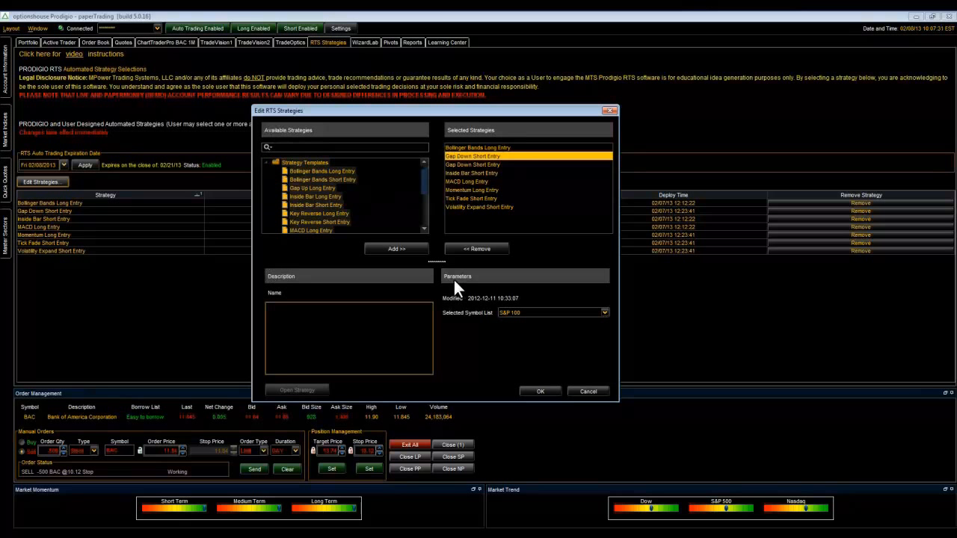
pyautogui.click(534, 389)
# - Review the WizardLab stages for strategy building, back testing and deployment, and return to the rule builder
pyautogui.click(364, 43)
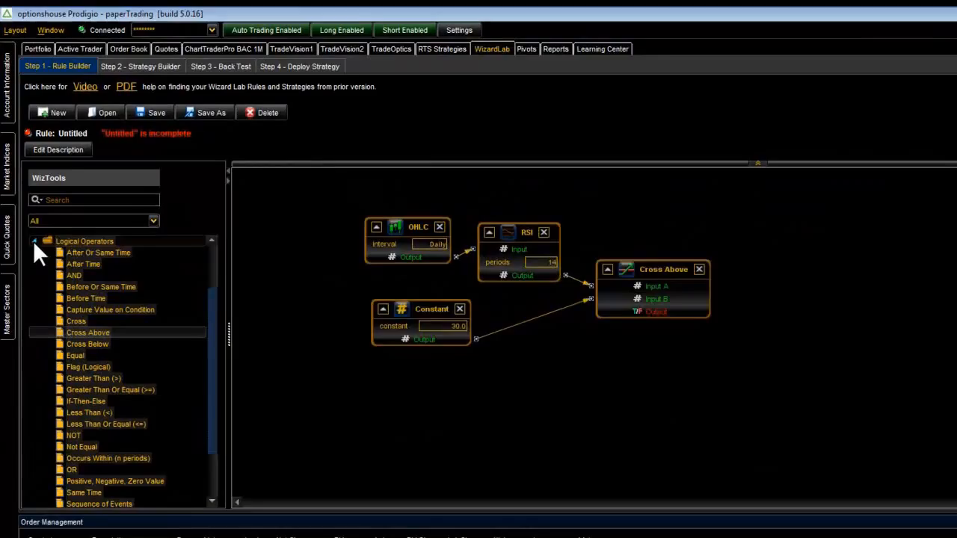
pyautogui.click(33, 241)
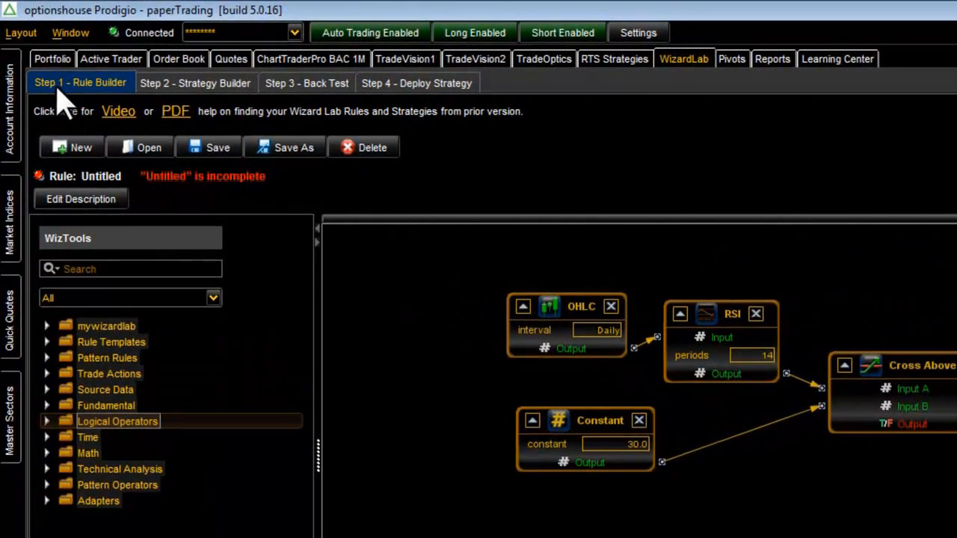
pyautogui.click(180, 85)
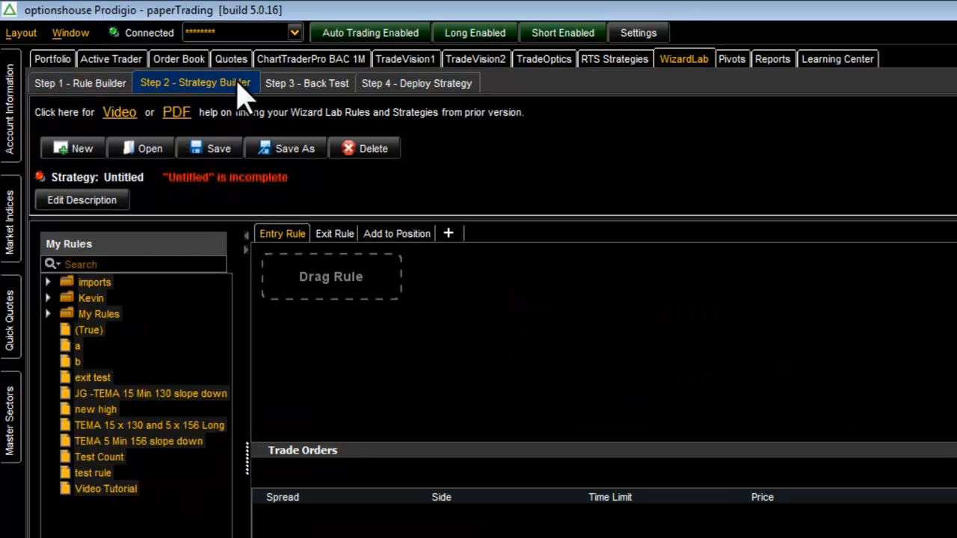
pyautogui.click(298, 84)
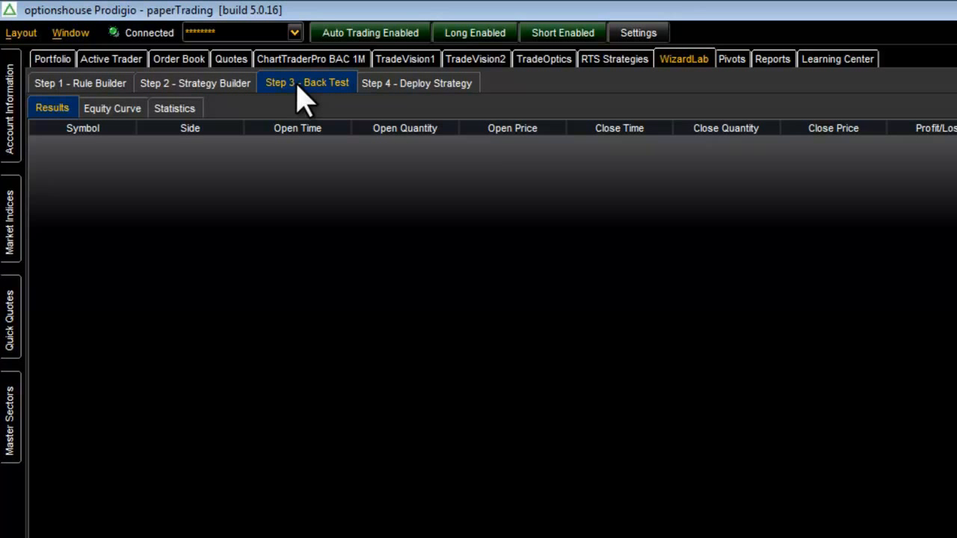
pyautogui.click(404, 84)
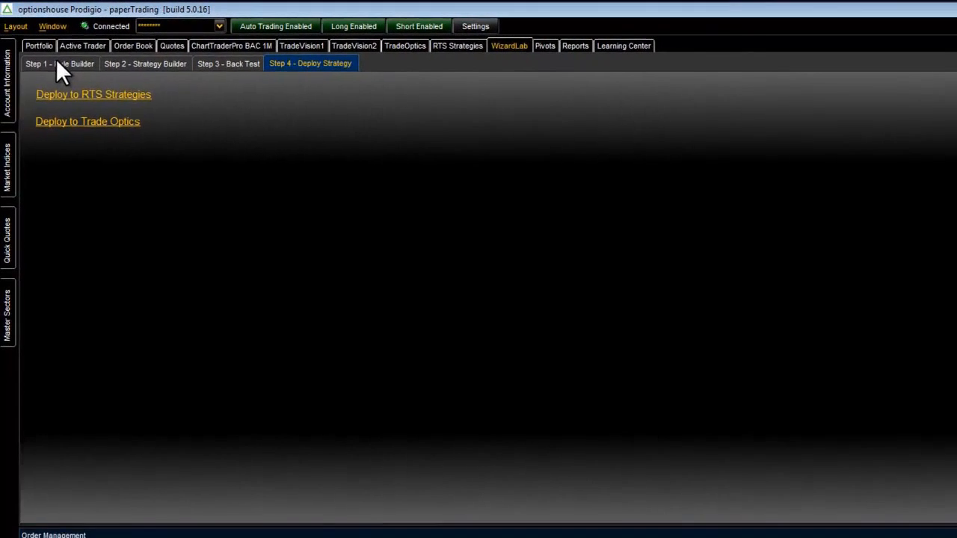
pyautogui.click(63, 71)
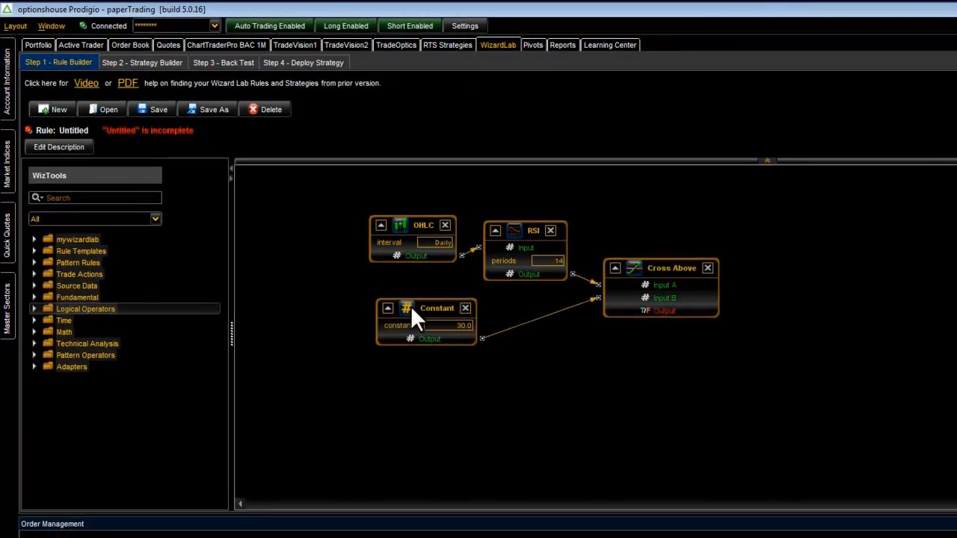
# - Move the Constant block beneath OHLC, add an End Signal trade action, and connect the Cross Above output to its input
pyautogui.moveTo(410, 305); pyautogui.dragTo(386, 295)
pyautogui.click(33, 273)
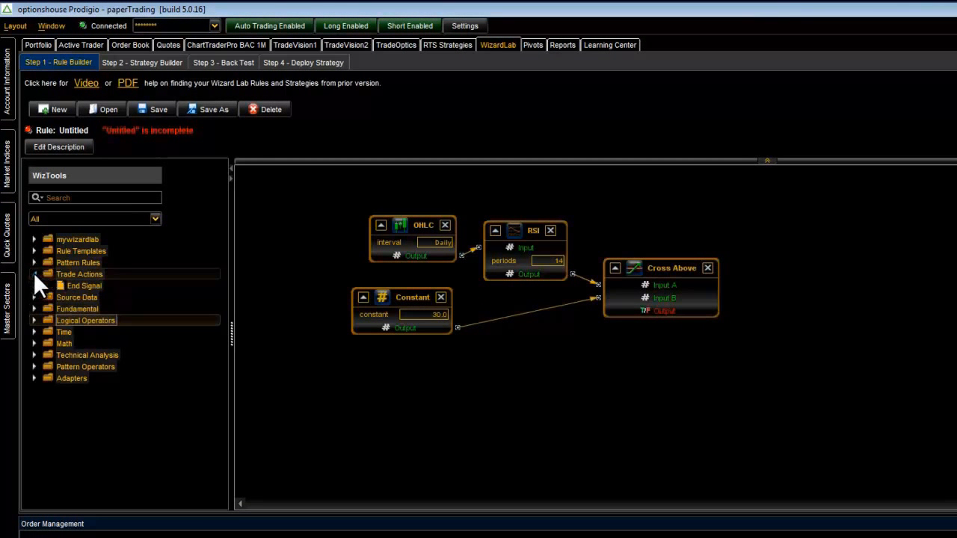
pyautogui.moveTo(58, 283); pyautogui.dragTo(769, 291)
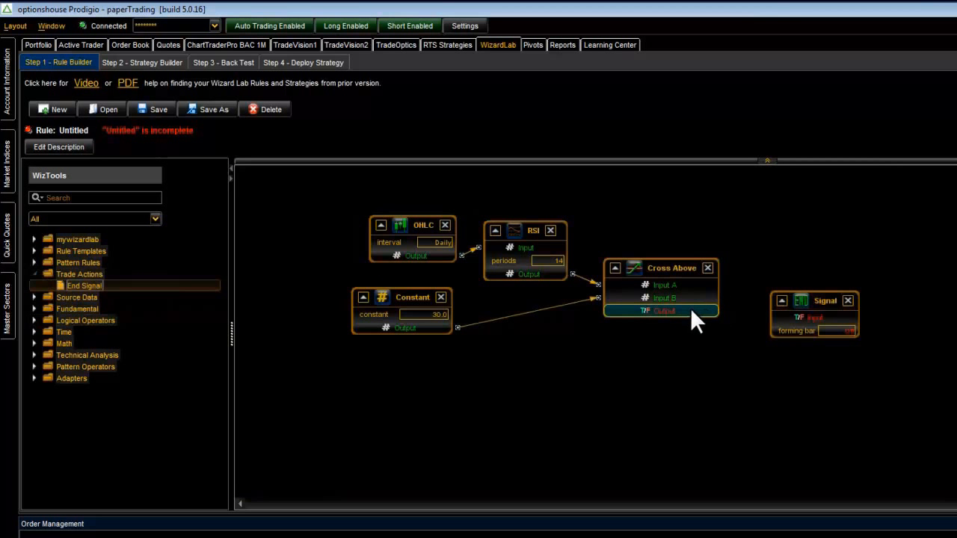
pyautogui.moveTo(690, 311); pyautogui.dragTo(788, 314)
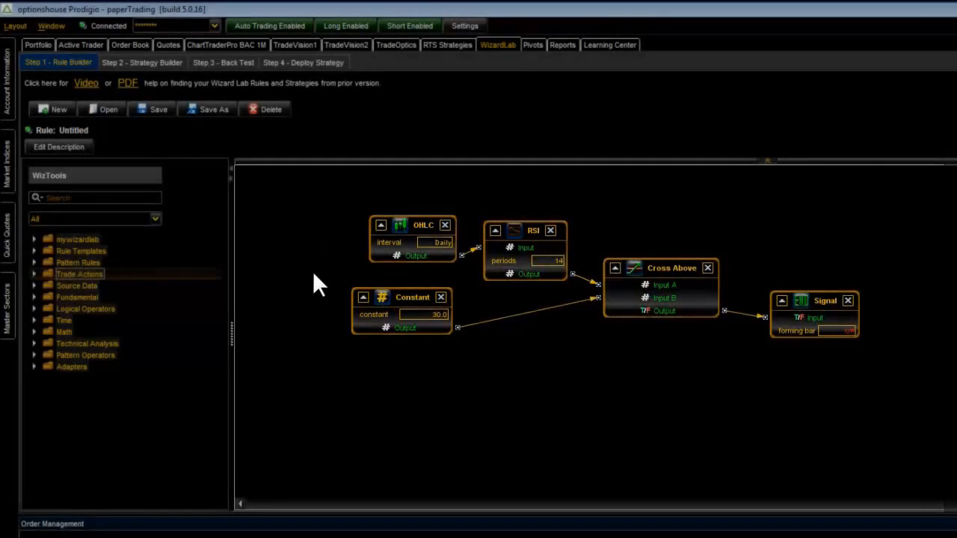
# - Examine the saved rules and subfolders in the mywizardlab folder, and collapse the folder
pyautogui.click(146, 239)
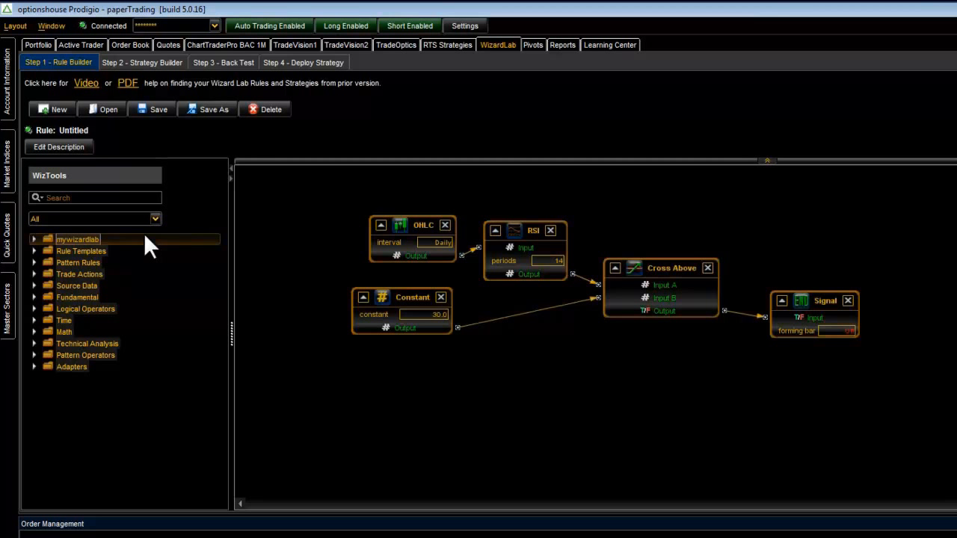
pyautogui.click(33, 238)
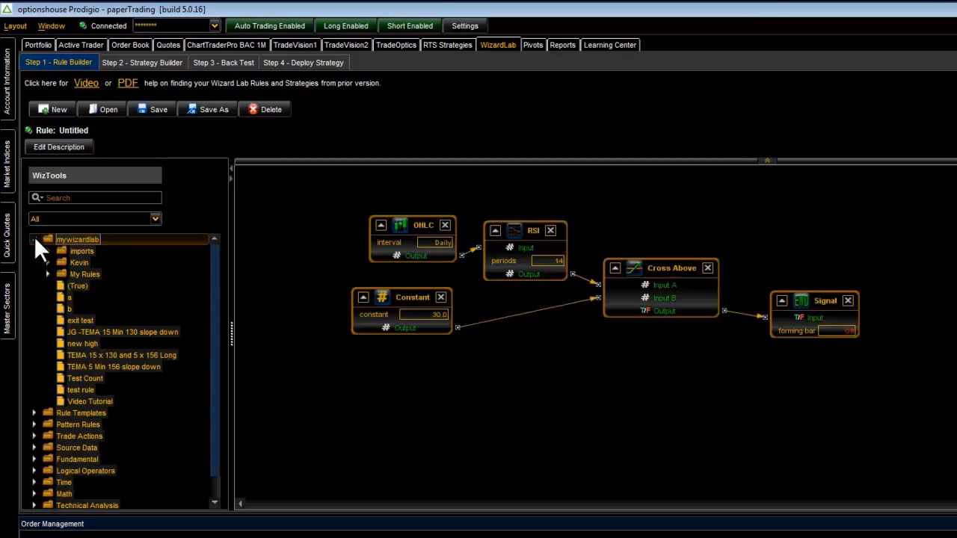
pyautogui.click(68, 262)
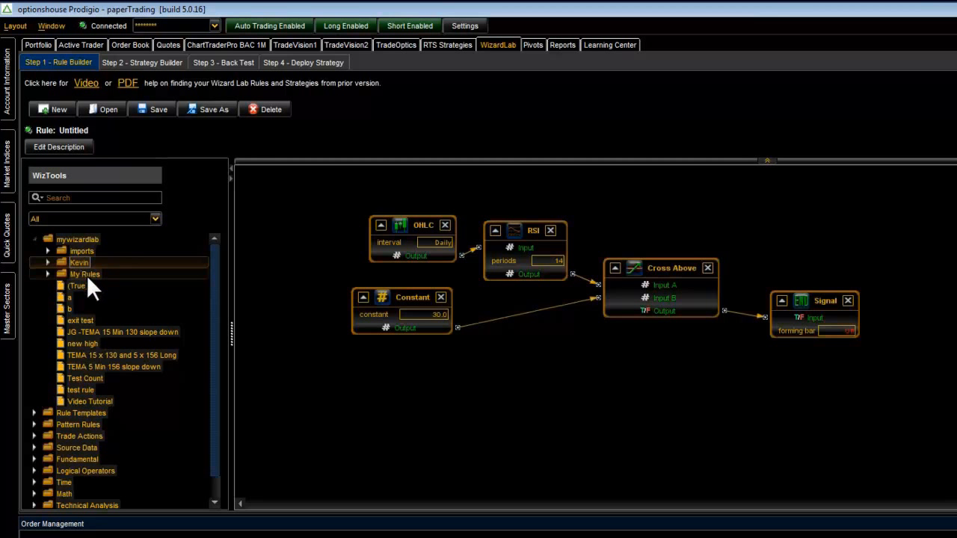
pyautogui.click(86, 275)
pyautogui.click(33, 239)
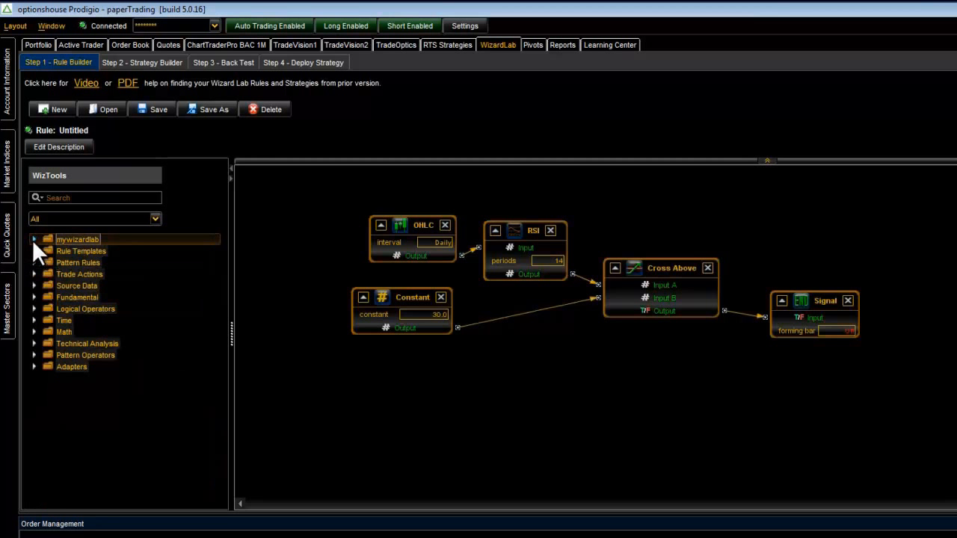
# - Open the "Bollinger Bands are expanding" rule template without saving the current rule, and collapse the template folders
pyautogui.click(32, 250)
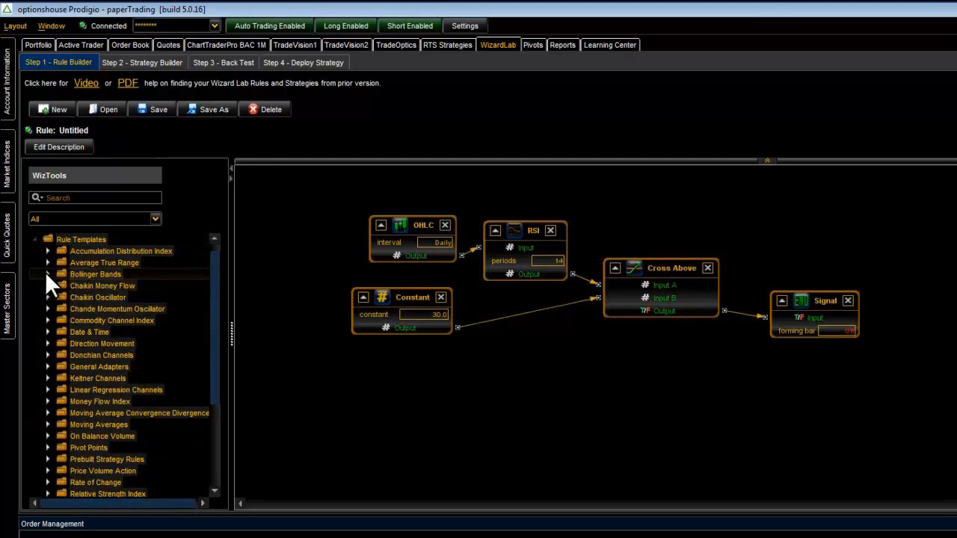
pyautogui.click(46, 273)
pyautogui.rightClick(75, 283)
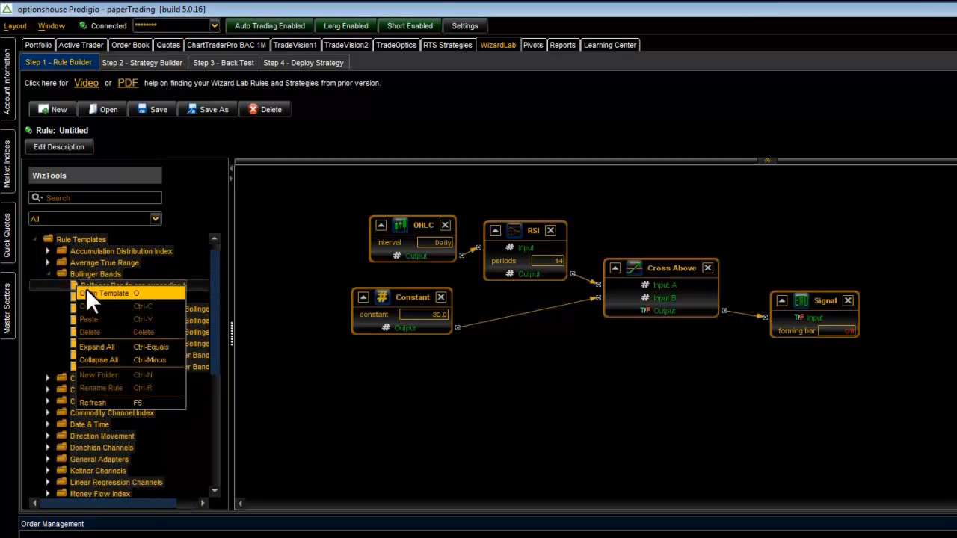
pyautogui.click(87, 290)
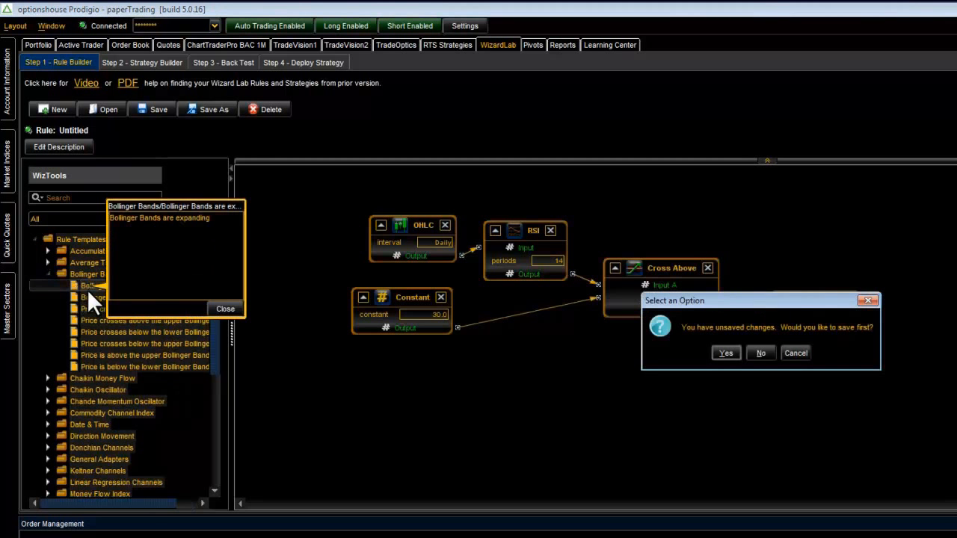
pyautogui.click(758, 349)
pyautogui.scroll(-2, 596, 336)
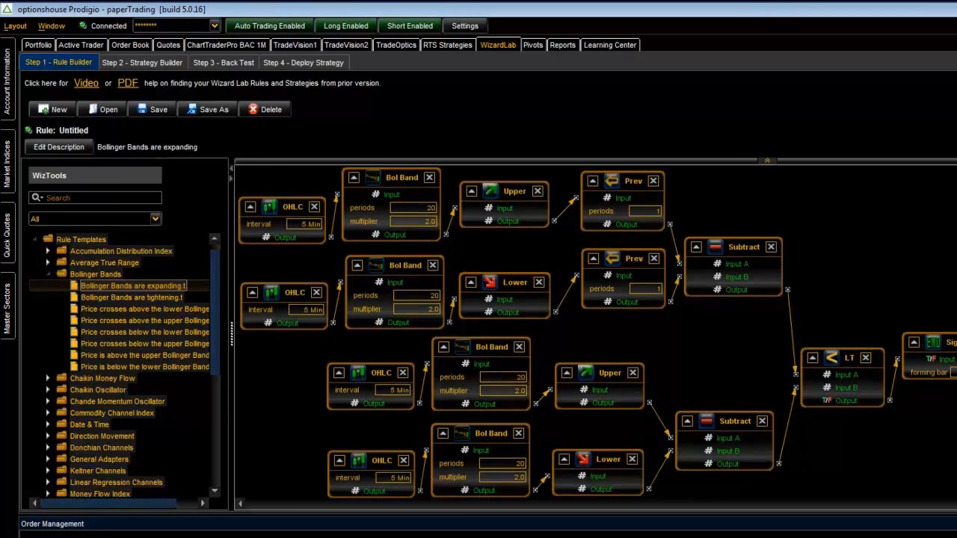
pyautogui.scroll(-3, 596, 336)
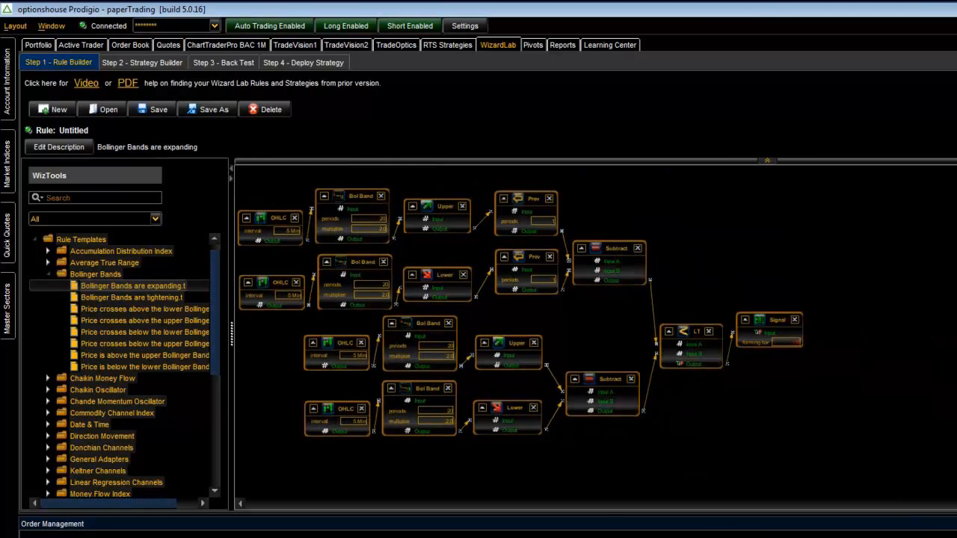
pyautogui.click(49, 273)
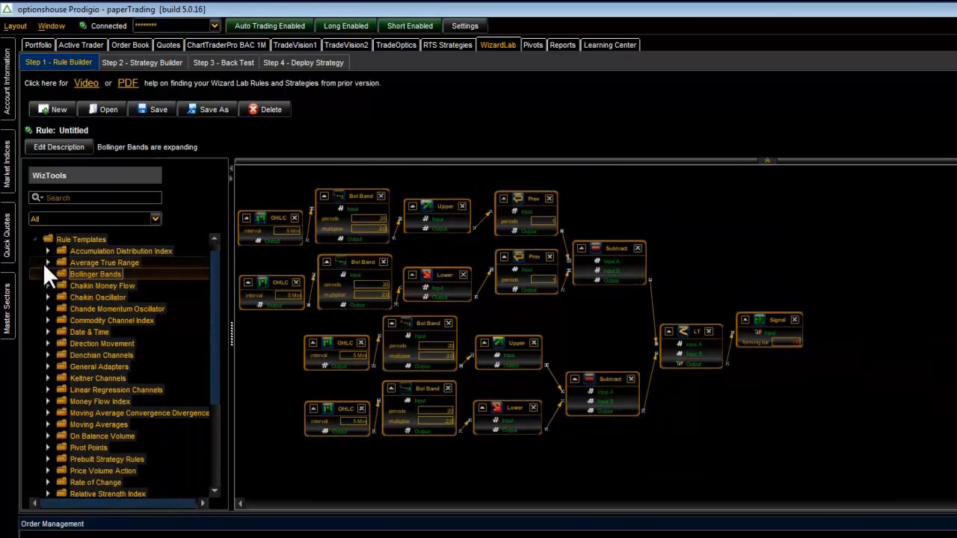
pyautogui.click(34, 239)
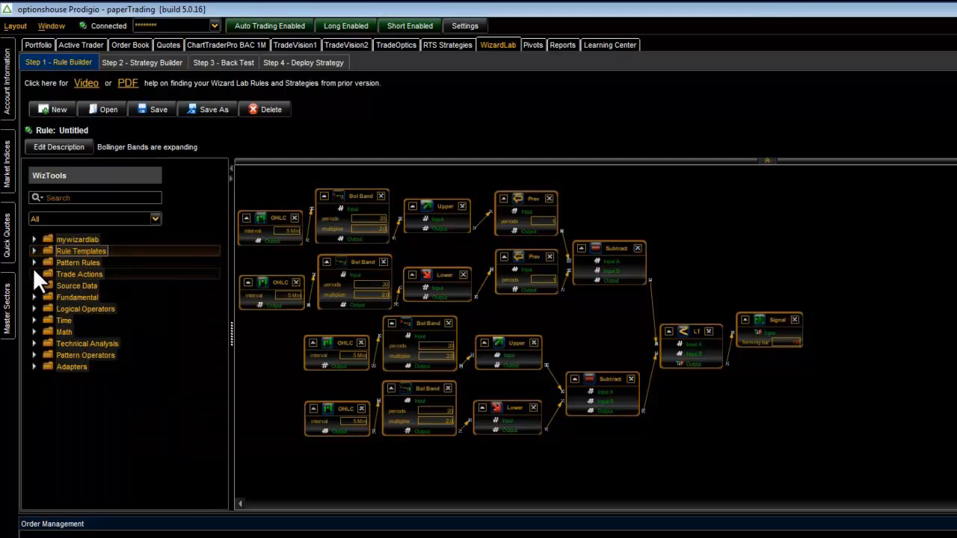
# - Expand the Trade Actions tools and move the template's Signal block farther away from the LT block
pyautogui.click(32, 272)
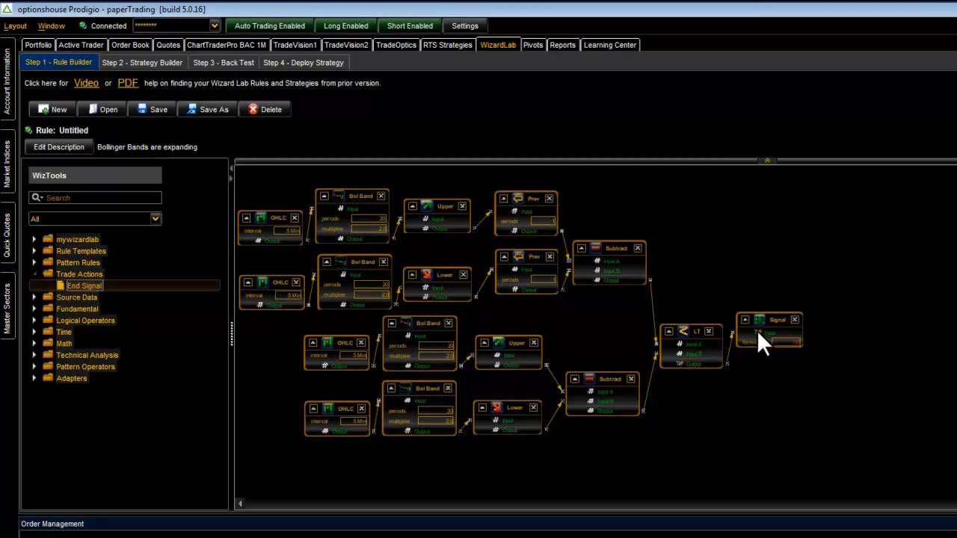
pyautogui.moveTo(778, 318); pyautogui.dragTo(898, 300)
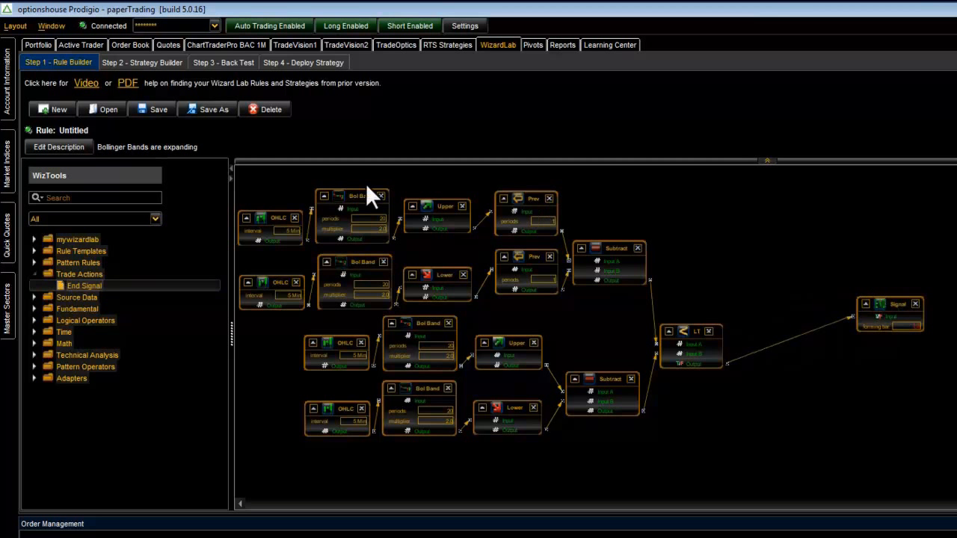
# - Examine the blocks available in the Source Data, Fundamental and Logical Operators tool folders, including the Cross Below description
pyautogui.click(34, 272)
pyautogui.click(33, 284)
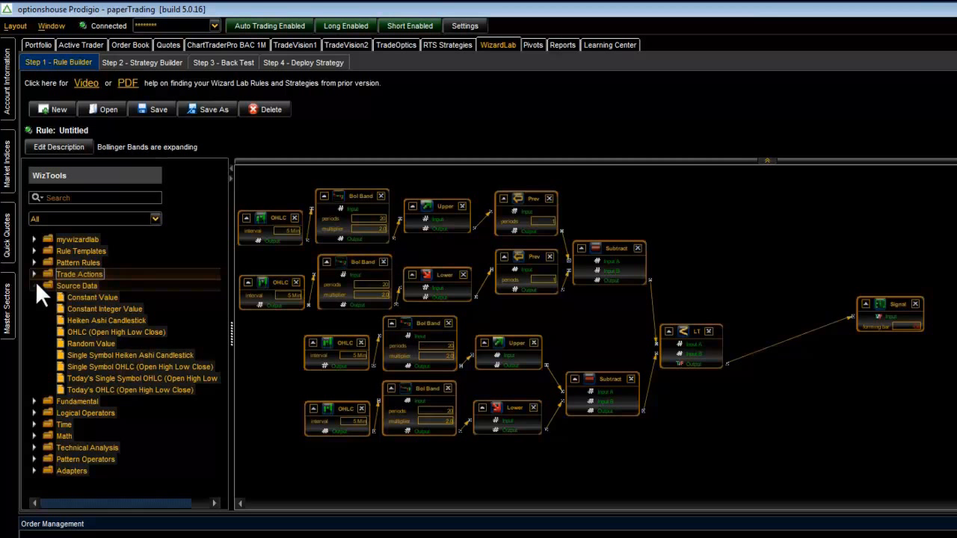
pyautogui.click(34, 286)
pyautogui.click(34, 297)
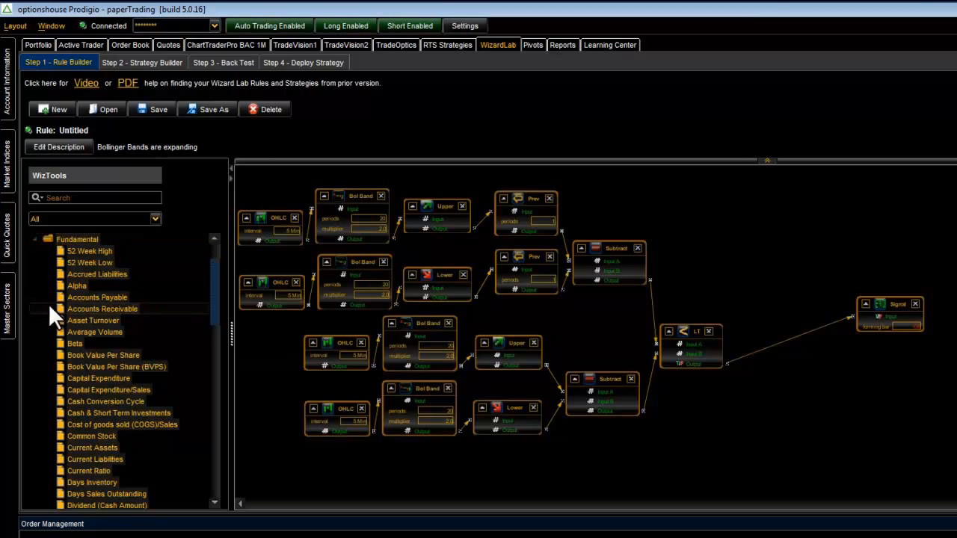
pyautogui.moveTo(215, 272)
pyautogui.mouseDown()
pyautogui.moveTo(210, 294)
pyautogui.moveTo(210, 259)
pyautogui.mouseUp()
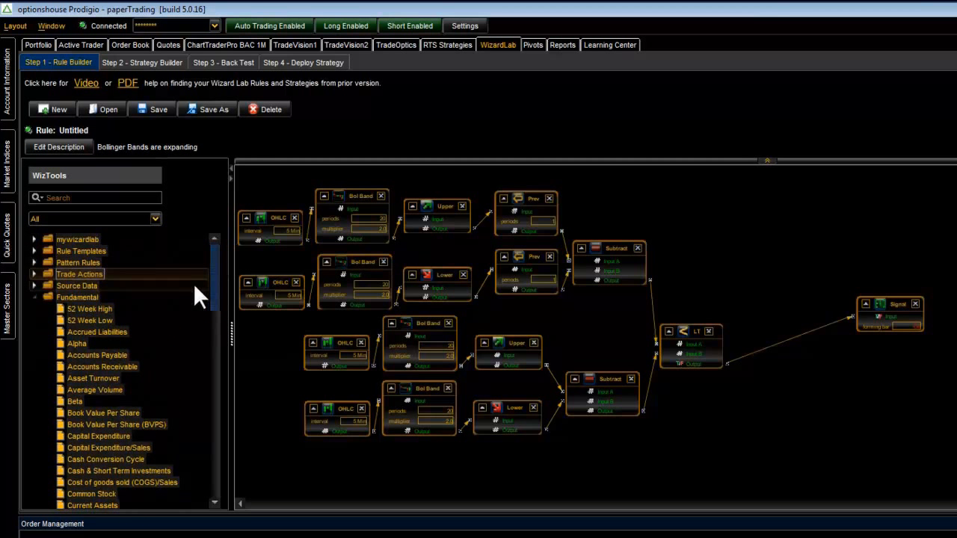
pyautogui.click(34, 296)
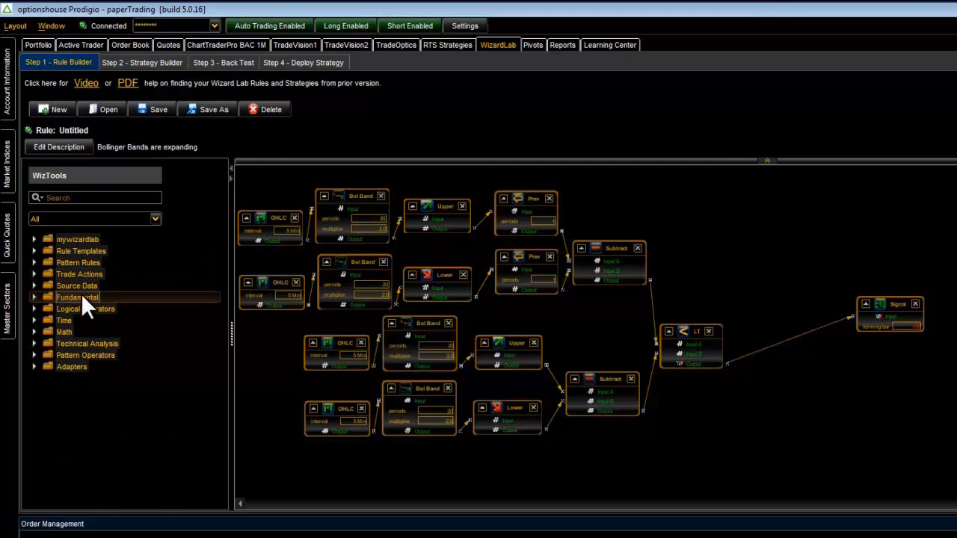
pyautogui.click(33, 309)
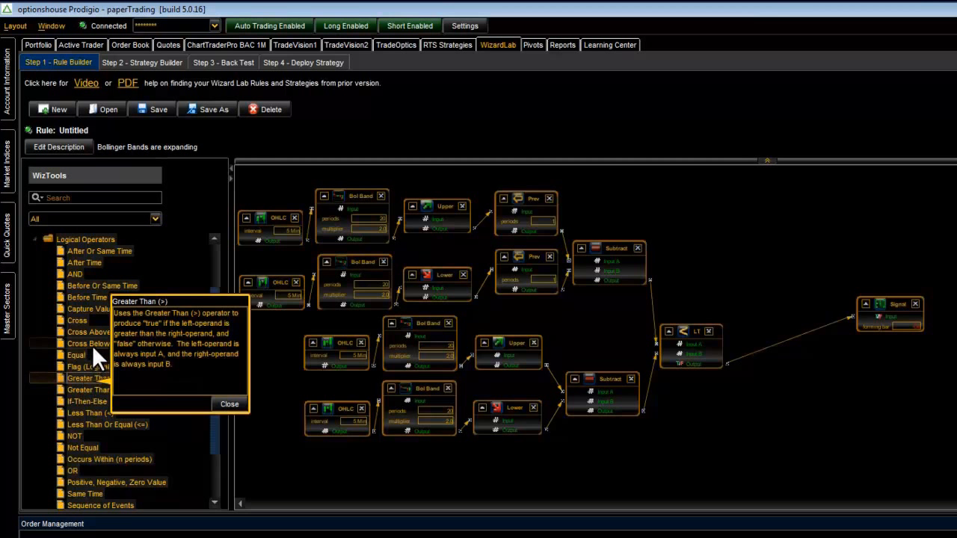
pyautogui.moveTo(92, 344)
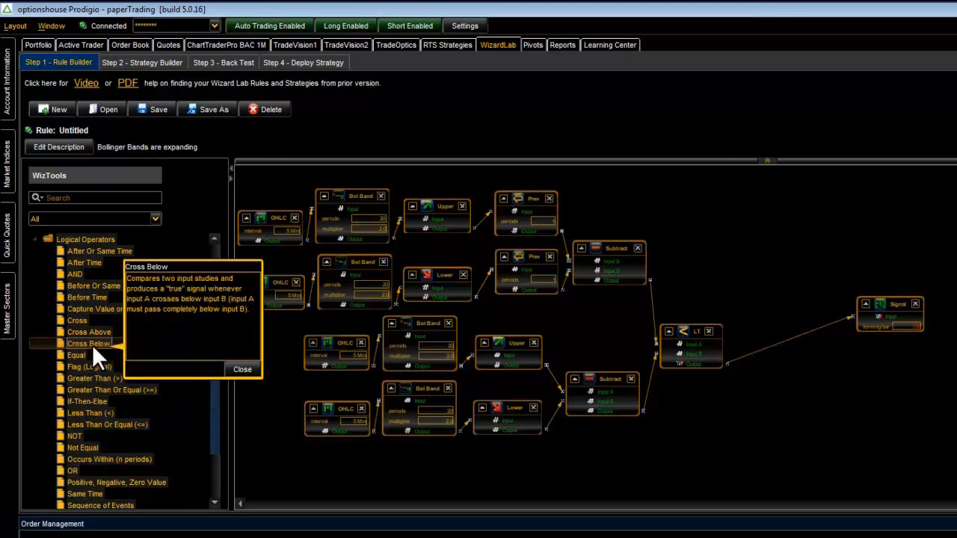
pyautogui.click(34, 239)
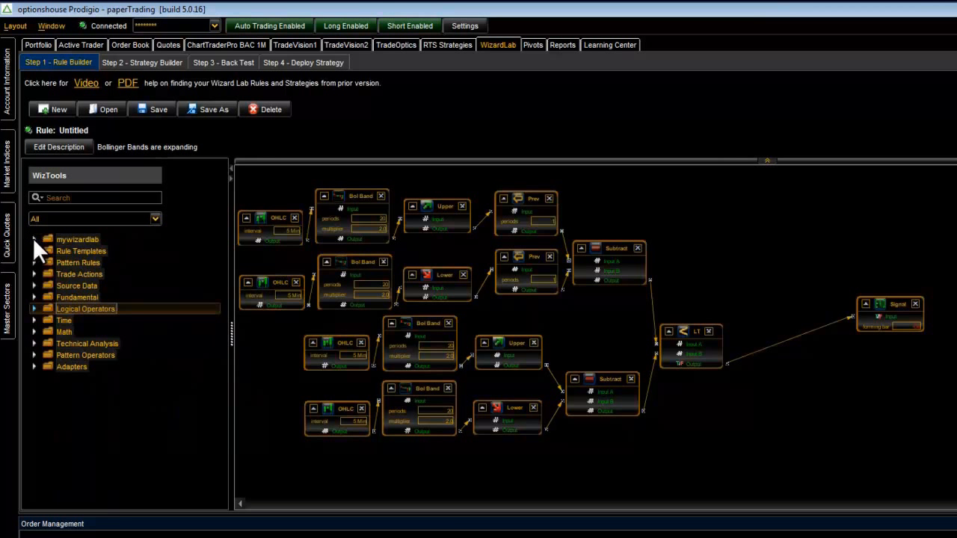
# - Examine the blocks in the Time, Math, Technical Analysis, Pattern Operators and Adapters tool folders, collapsing each folder
pyautogui.click(34, 320)
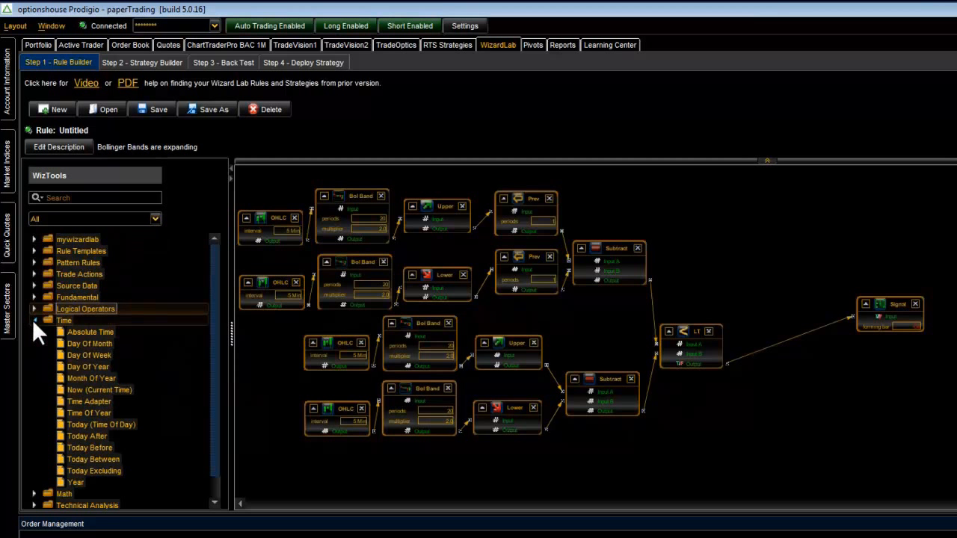
pyautogui.click(33, 320)
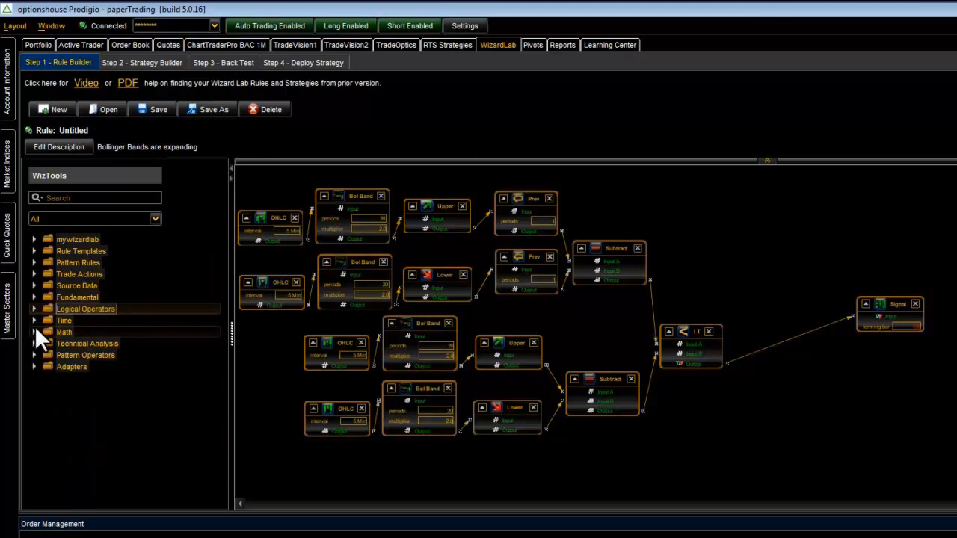
pyautogui.click(34, 332)
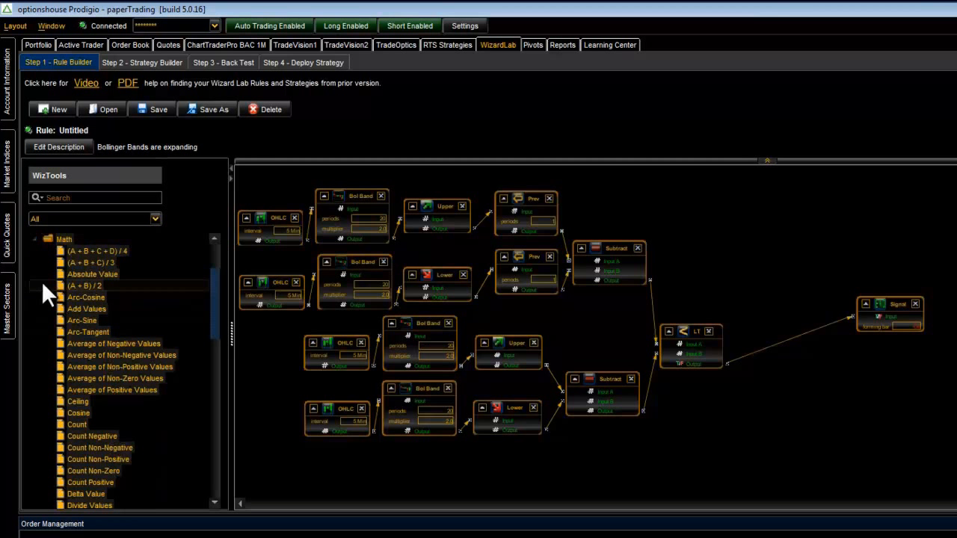
pyautogui.click(33, 239)
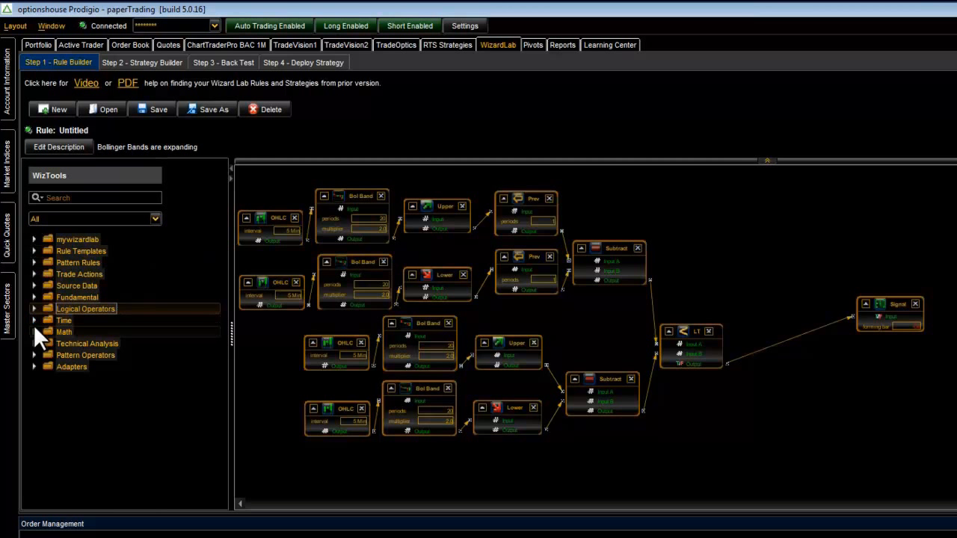
pyautogui.click(33, 343)
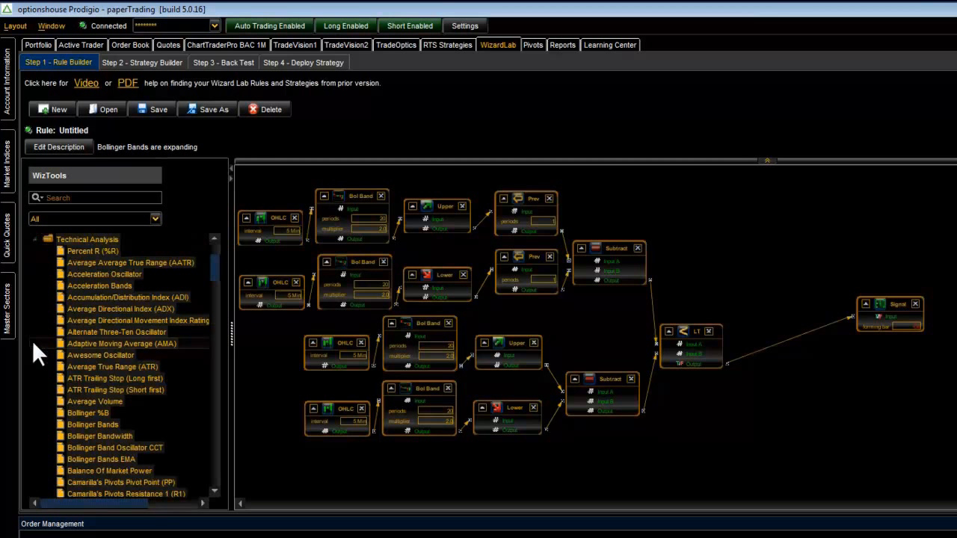
pyautogui.click(34, 240)
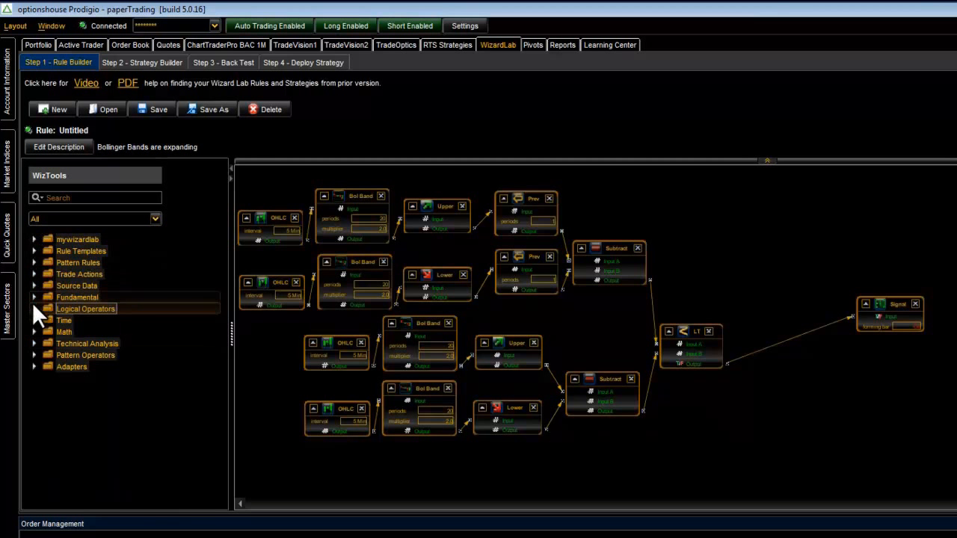
pyautogui.click(35, 351)
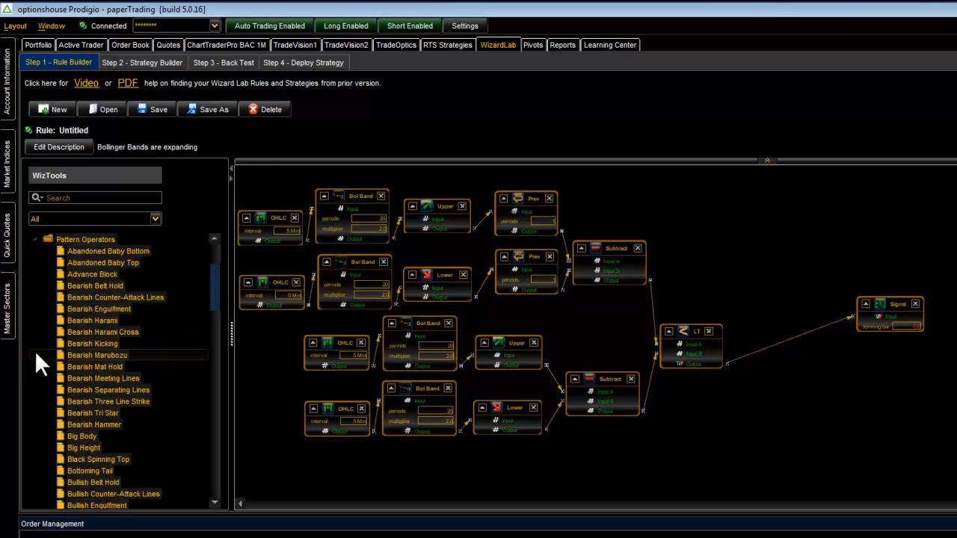
pyautogui.click(33, 239)
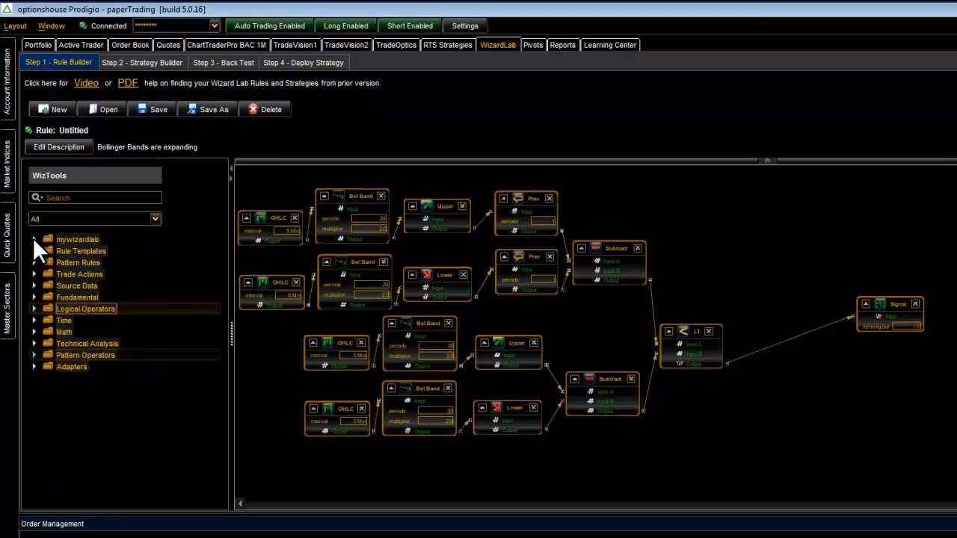
pyautogui.click(34, 366)
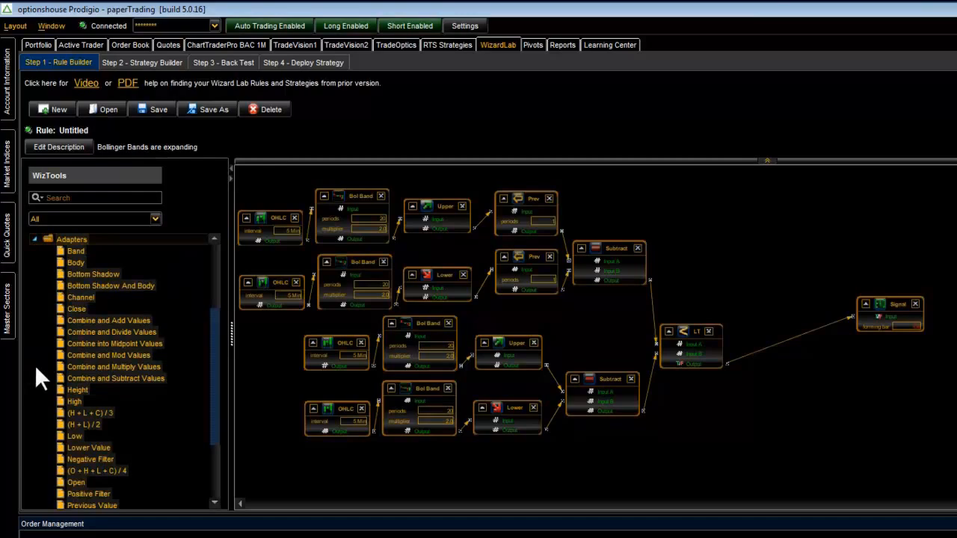
pyautogui.click(35, 236)
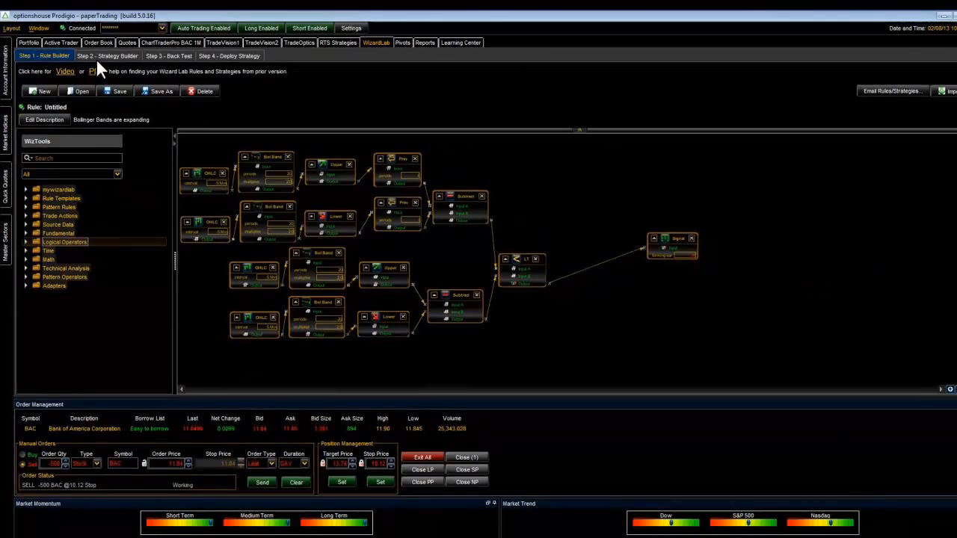
# - Switch to the Strategy Builder, use "new high" as the entry rule, and check the Exit Rule and Add to Position sections
pyautogui.click(95, 58)
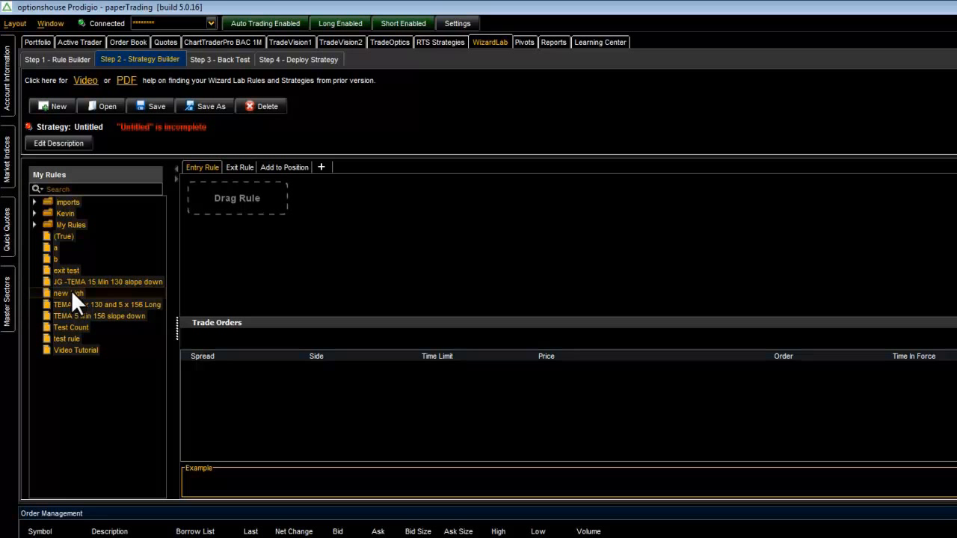
pyautogui.moveTo(71, 290); pyautogui.dragTo(239, 205)
pyautogui.click(206, 165)
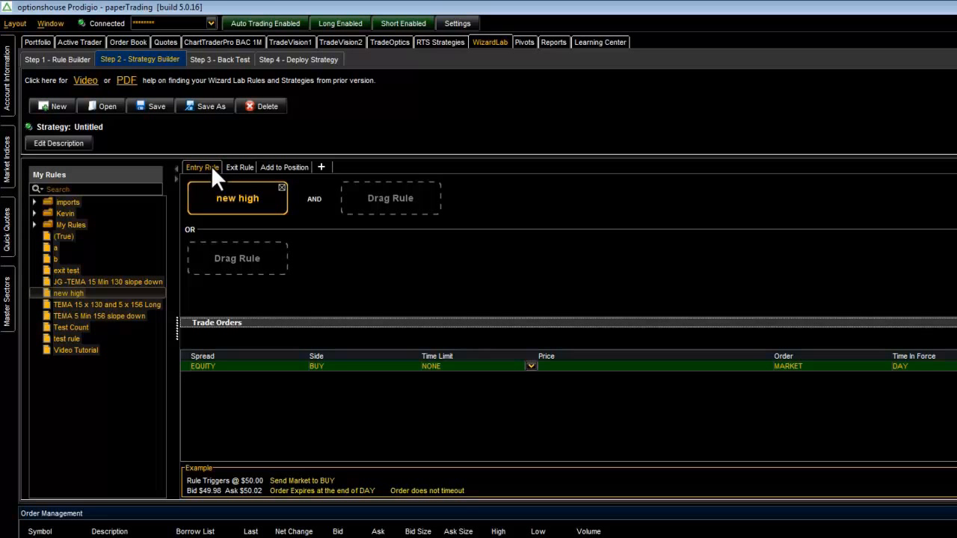
pyautogui.click(242, 167)
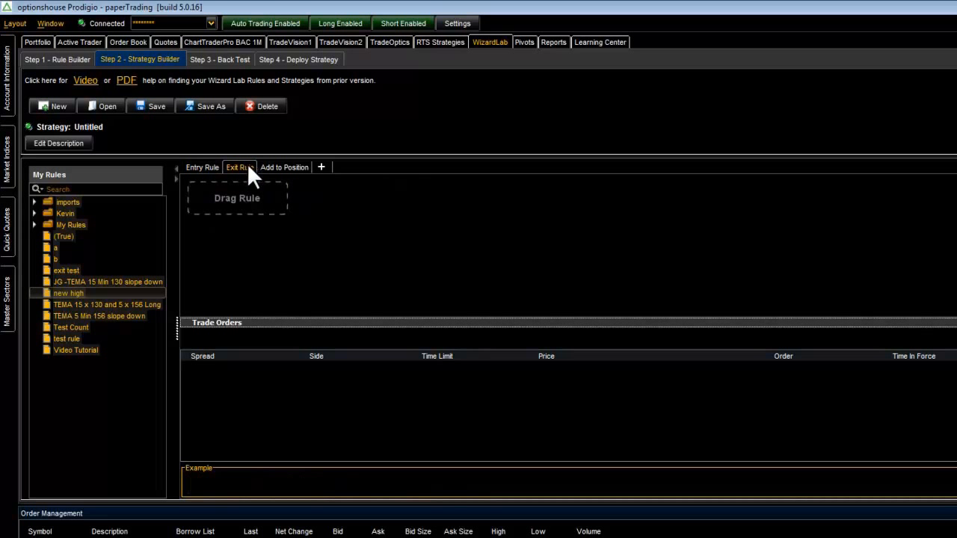
pyautogui.click(272, 168)
pyautogui.click(199, 168)
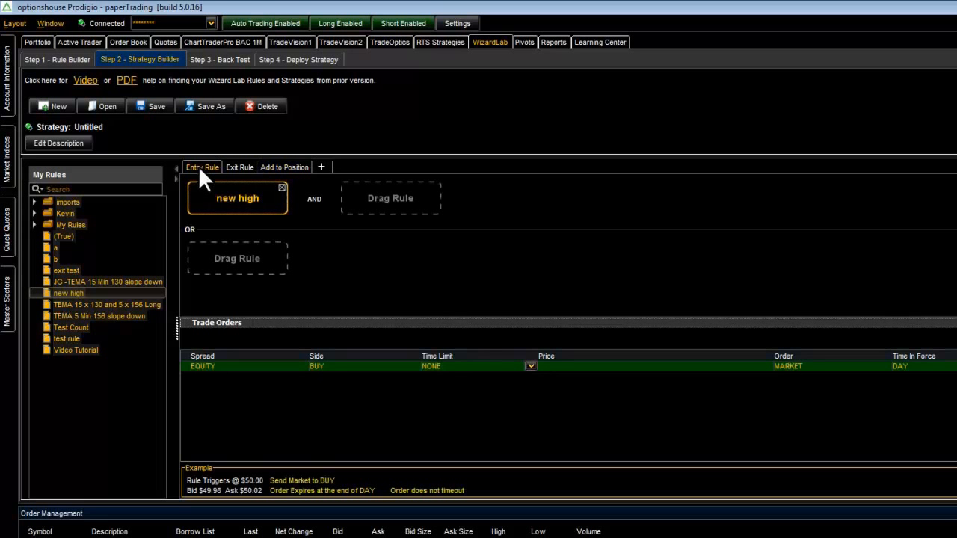
# - Rebuild the entry rule as "new high" AND "TEMA 15 x 130 and 5 x 156 Long", OR "Test Count"
pyautogui.click(281, 187)
pyautogui.moveTo(78, 292); pyautogui.dragTo(218, 199)
pyautogui.moveTo(87, 305); pyautogui.dragTo(396, 201)
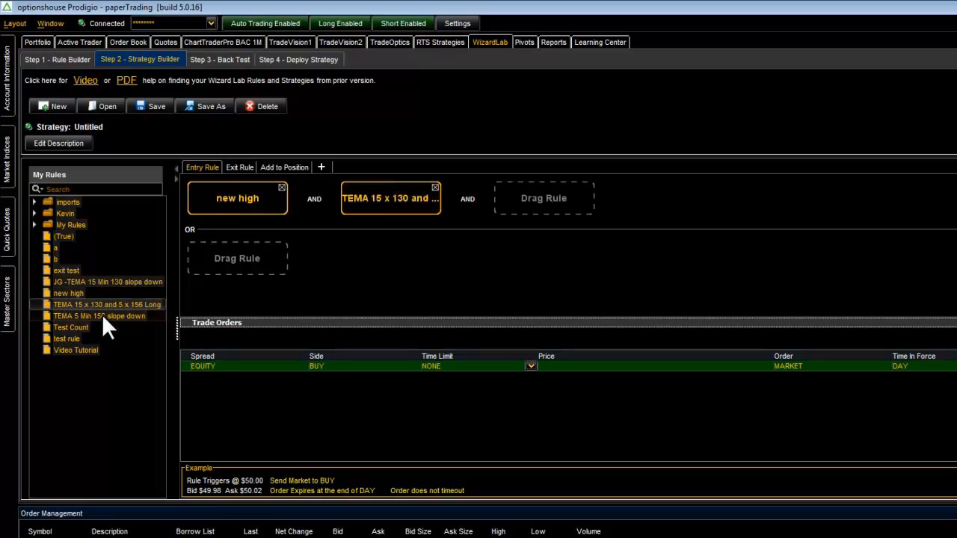
pyautogui.moveTo(68, 328); pyautogui.dragTo(221, 258)
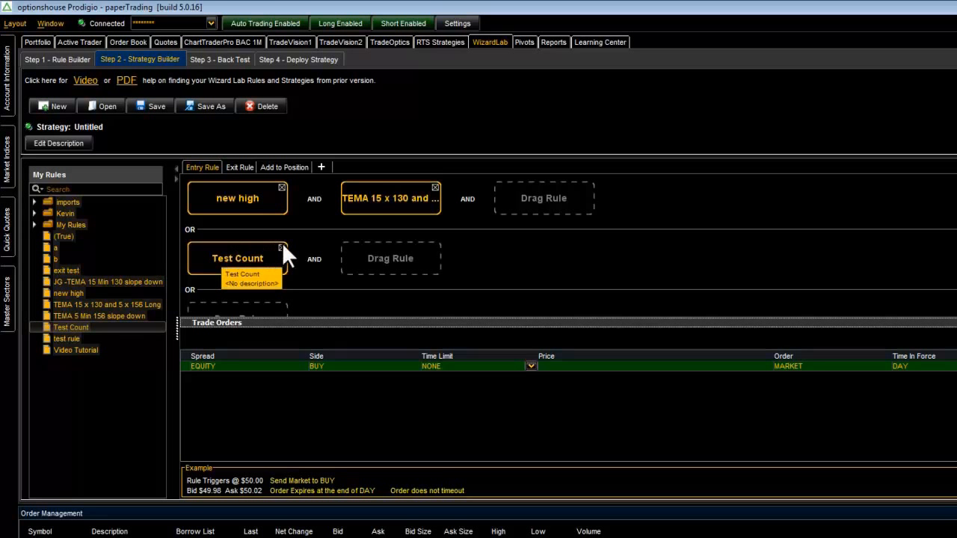
# - Define the exit rule as "exit test" AND "b"
pyautogui.click(243, 166)
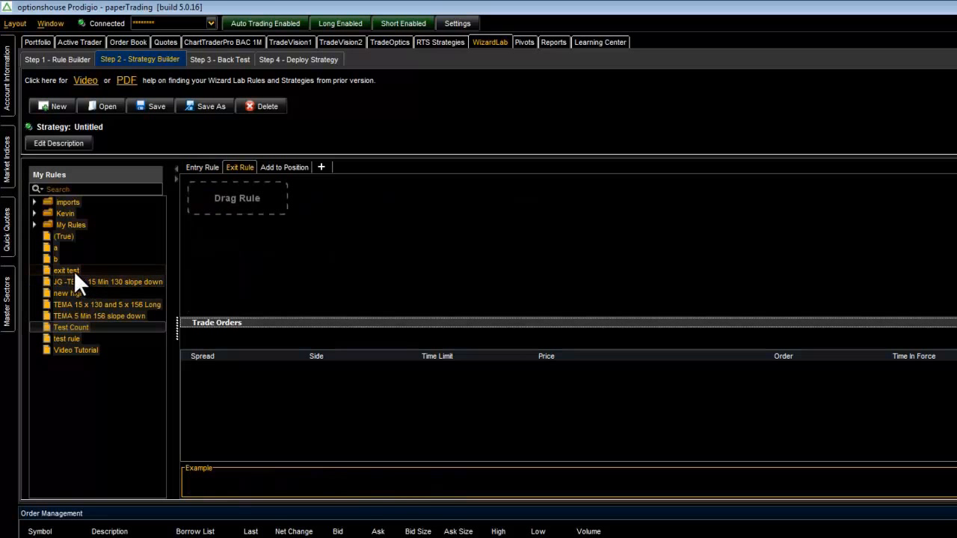
pyautogui.moveTo(73, 270); pyautogui.dragTo(217, 201)
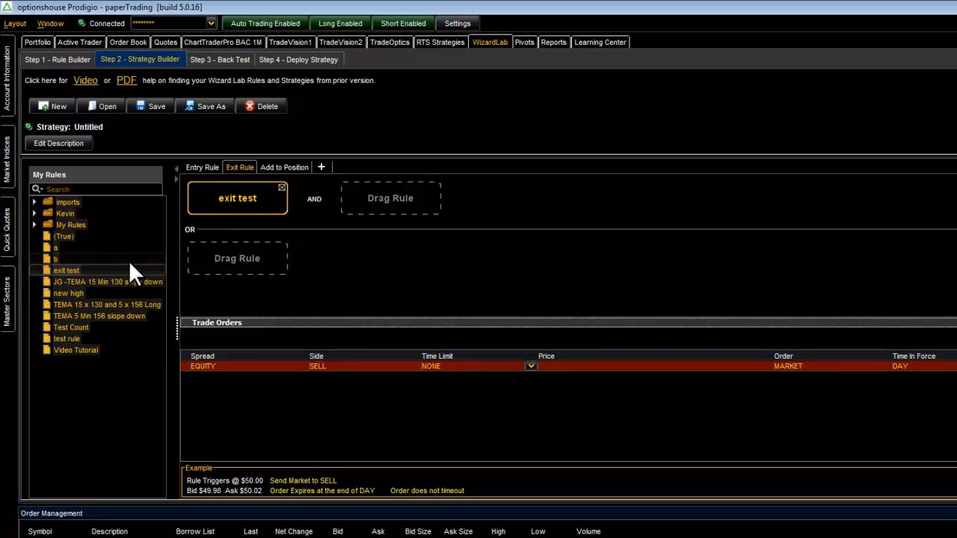
pyautogui.moveTo(111, 249); pyautogui.dragTo(354, 210)
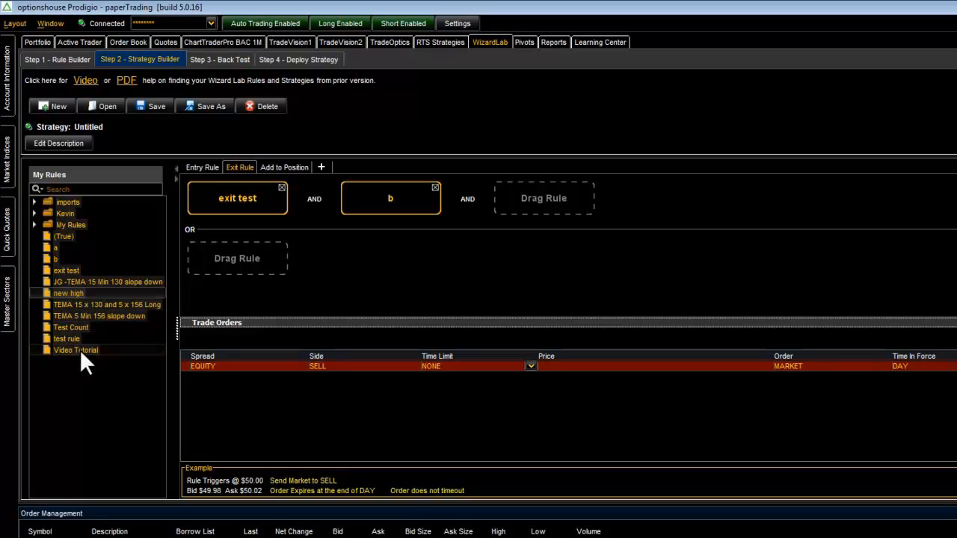
# - Review the entry rule, and set "JG -TEMA 15 Min 130 slope down" as the Add to Position rule
pyautogui.click(208, 168)
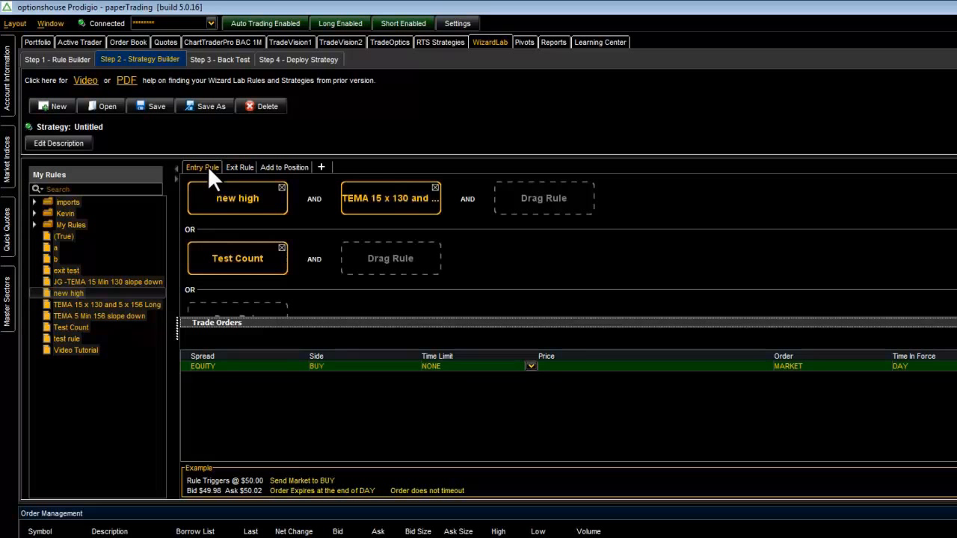
pyautogui.click(281, 169)
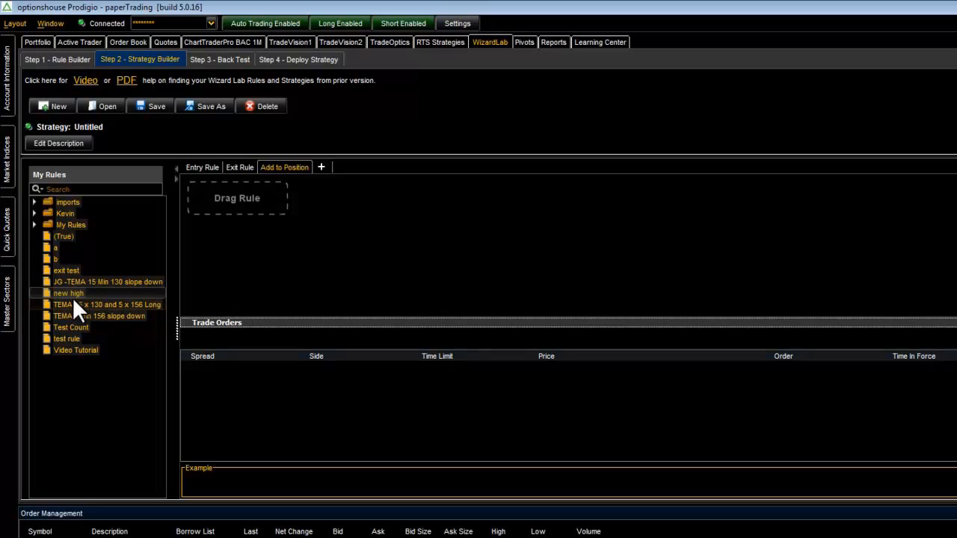
pyautogui.moveTo(71, 282); pyautogui.dragTo(227, 199)
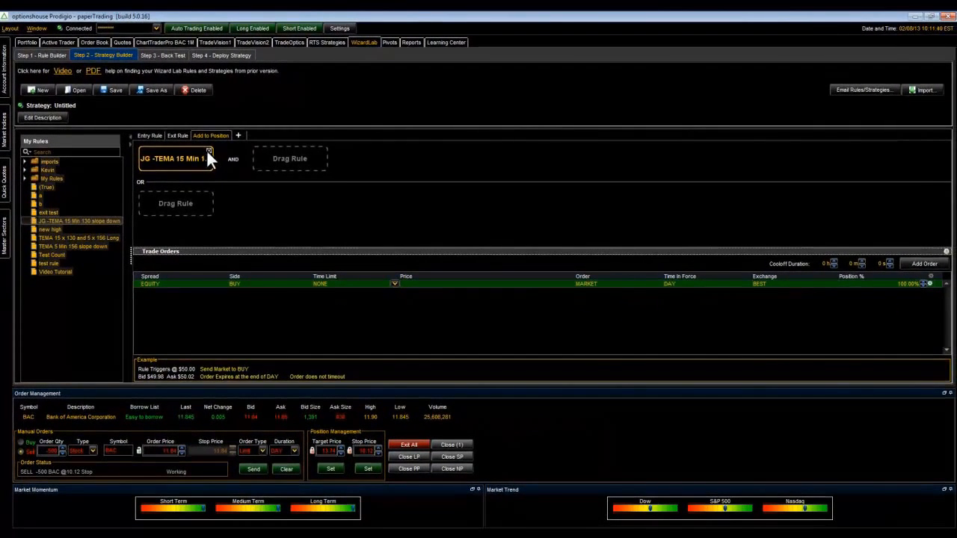
# - Add two more trade orders to the strategy's entry rule
pyautogui.click(206, 150)
pyautogui.click(139, 136)
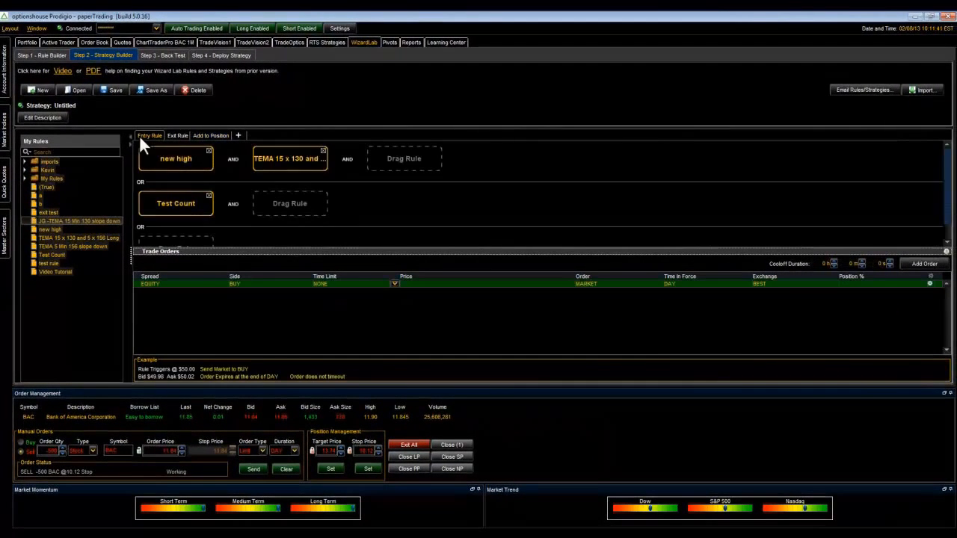
pyautogui.click(925, 265)
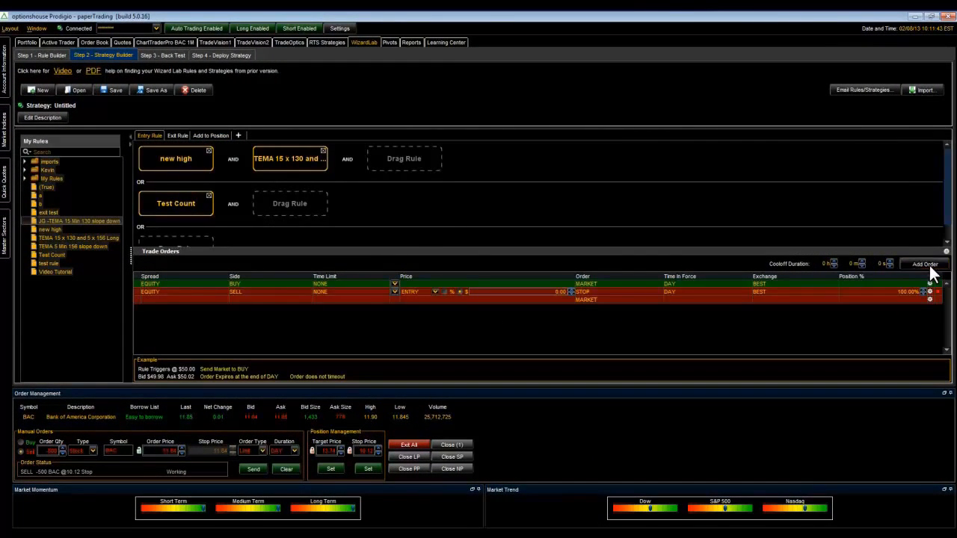
pyautogui.click(924, 266)
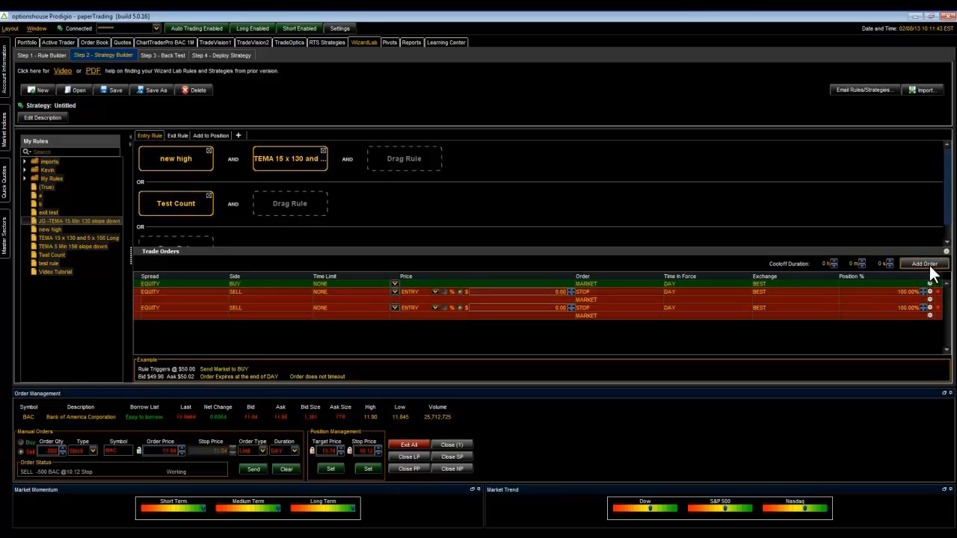
# - Switch to the Back Test step and load the strategy file "new hight.wls" from the mywizardlab folder
pyautogui.click(169, 55)
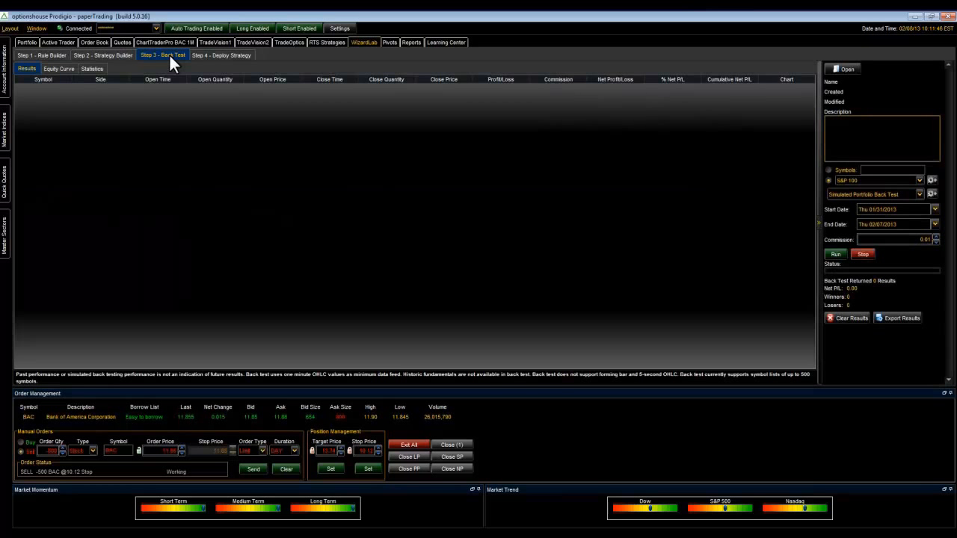
pyautogui.click(842, 69)
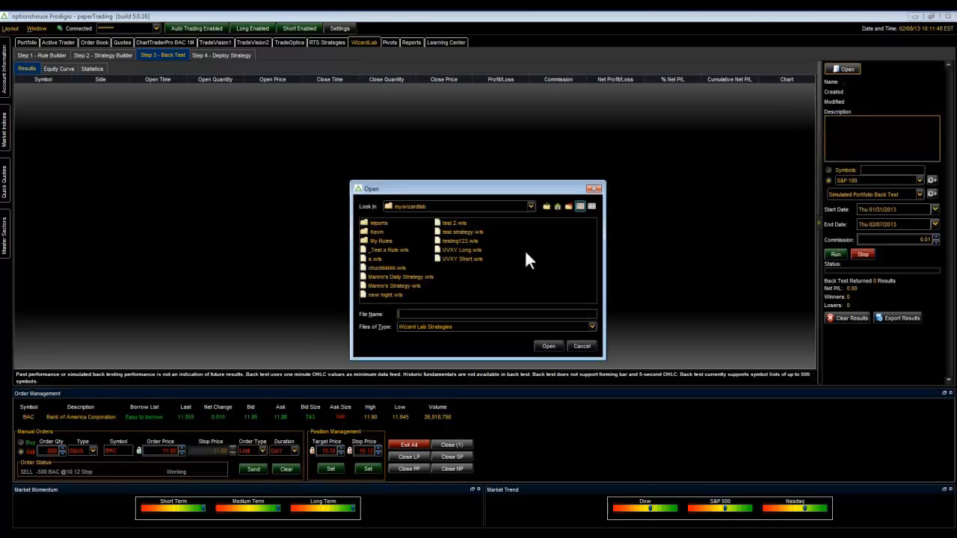
pyautogui.click(393, 293)
pyautogui.click(548, 347)
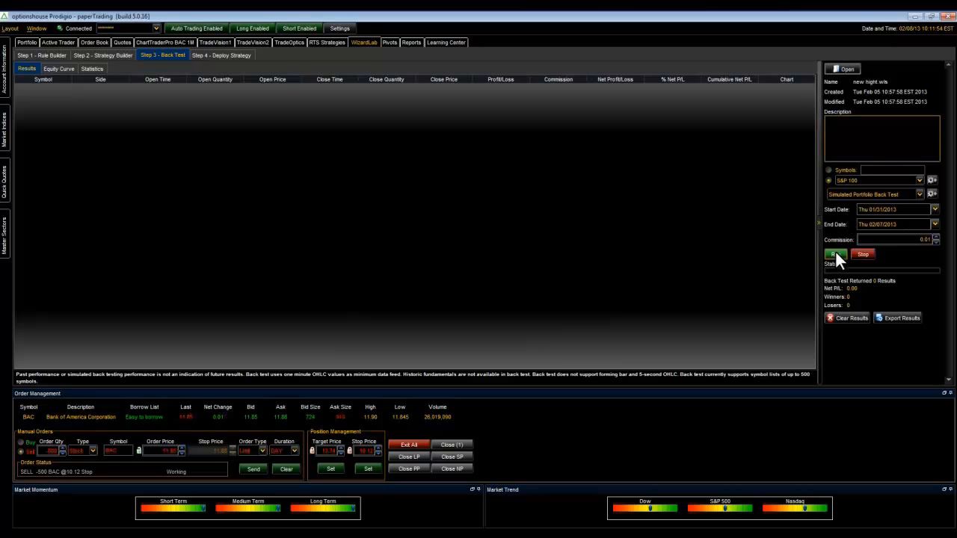
# - View the strategy deployment options, and start a blank rule in the Rule Builder without saving the current one
pyautogui.click(215, 58)
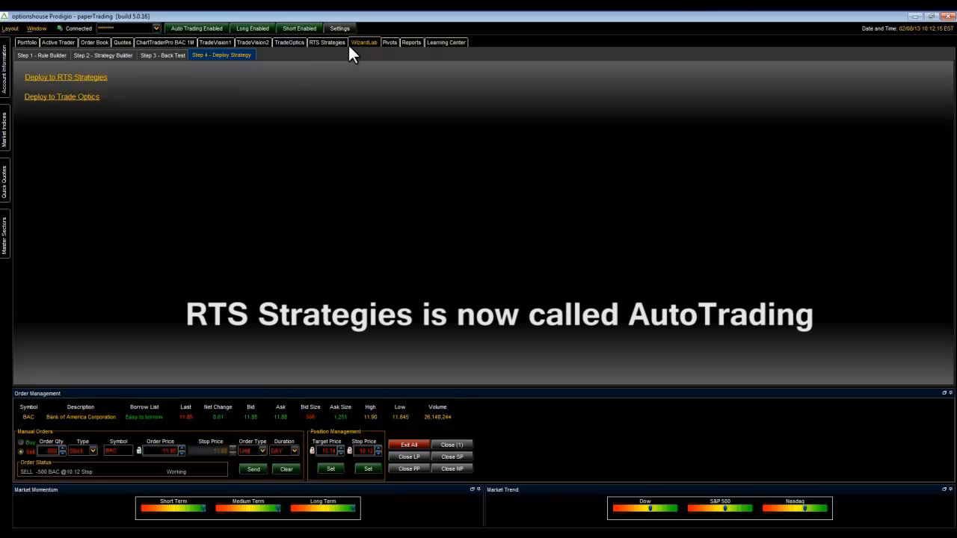
pyautogui.click(46, 53)
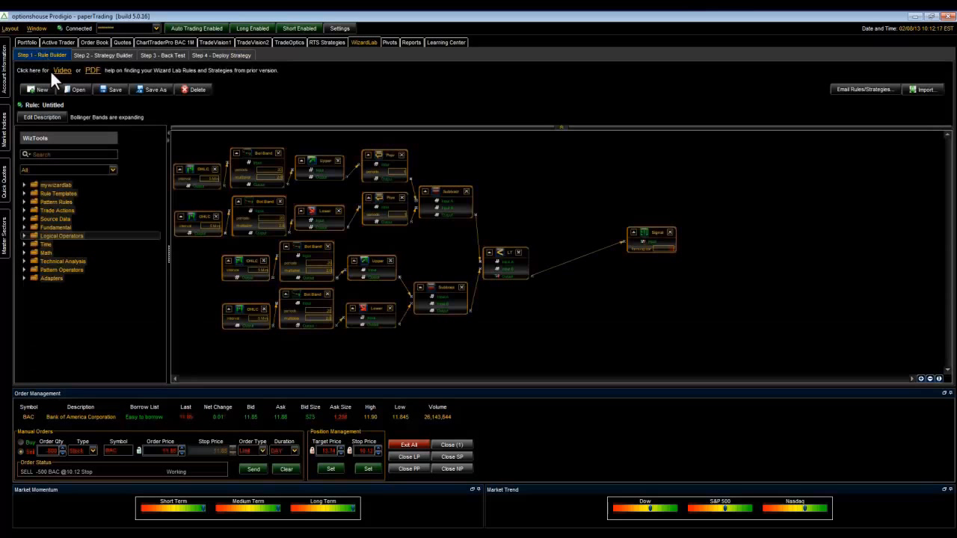
pyautogui.click(42, 89)
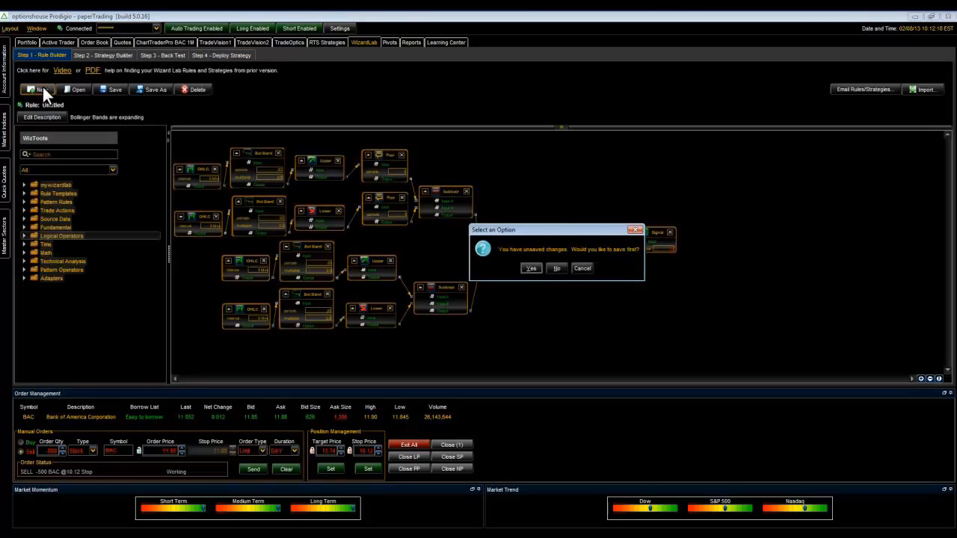
pyautogui.click(549, 267)
# - Start a blank strategy in the Strategy Builder, discarding the unsaved changes
pyautogui.click(118, 56)
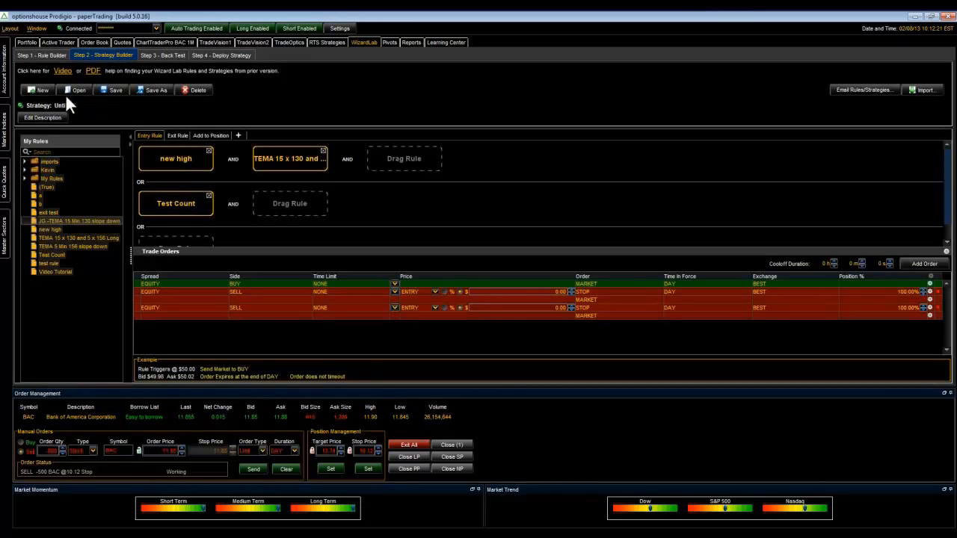
pyautogui.click(44, 91)
pyautogui.click(540, 271)
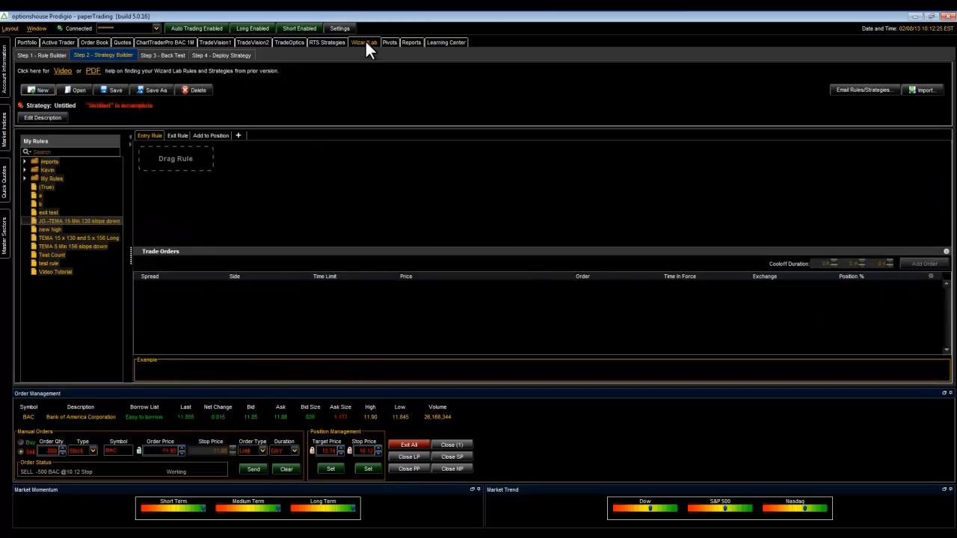
# - Add an OHLC source data block to the empty rule and set its interval to 10 Min
pyautogui.click(46, 53)
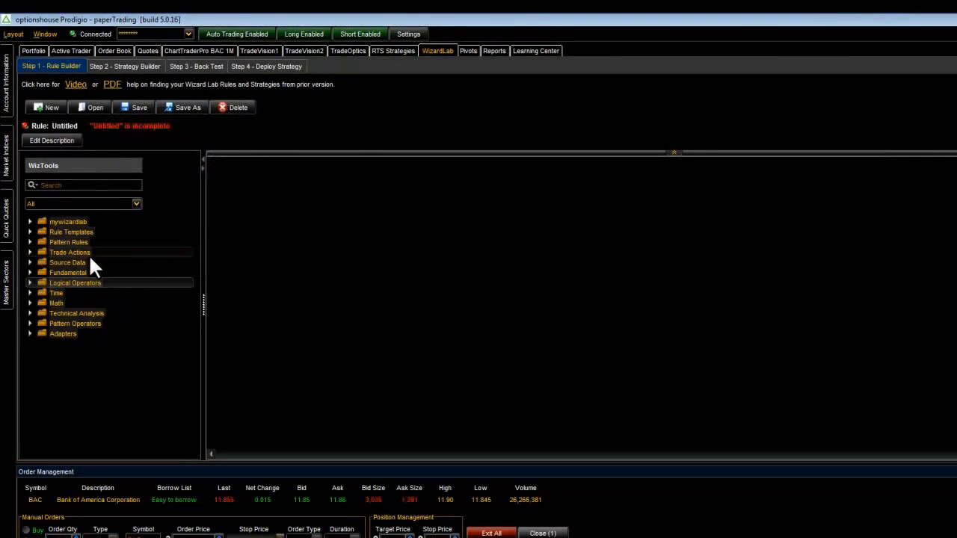
pyautogui.click(30, 262)
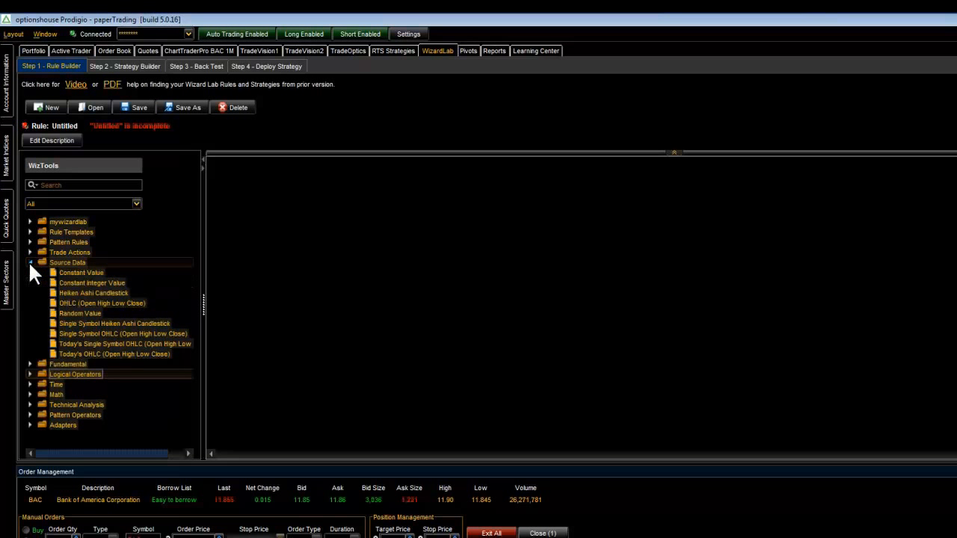
pyautogui.moveTo(57, 301); pyautogui.dragTo(301, 222)
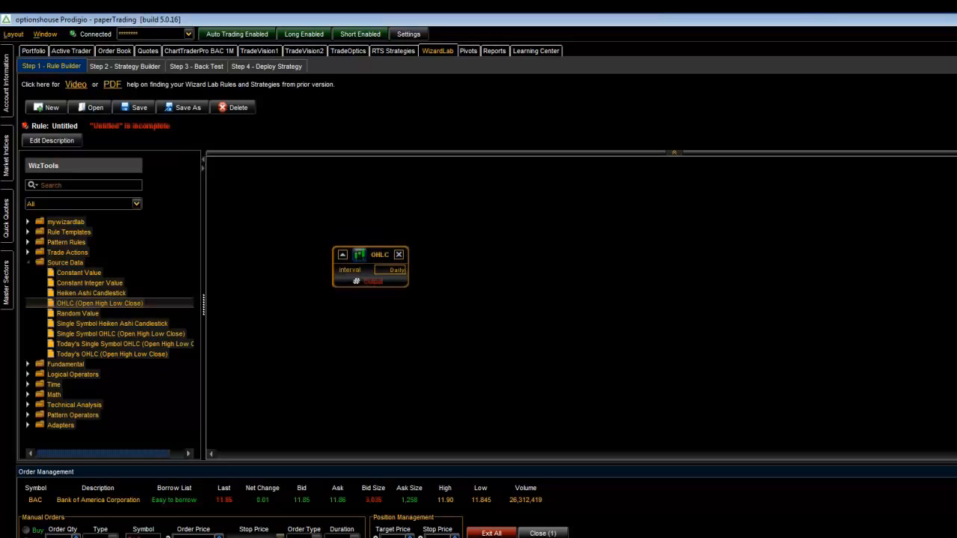
pyautogui.doubleClick(437, 49)
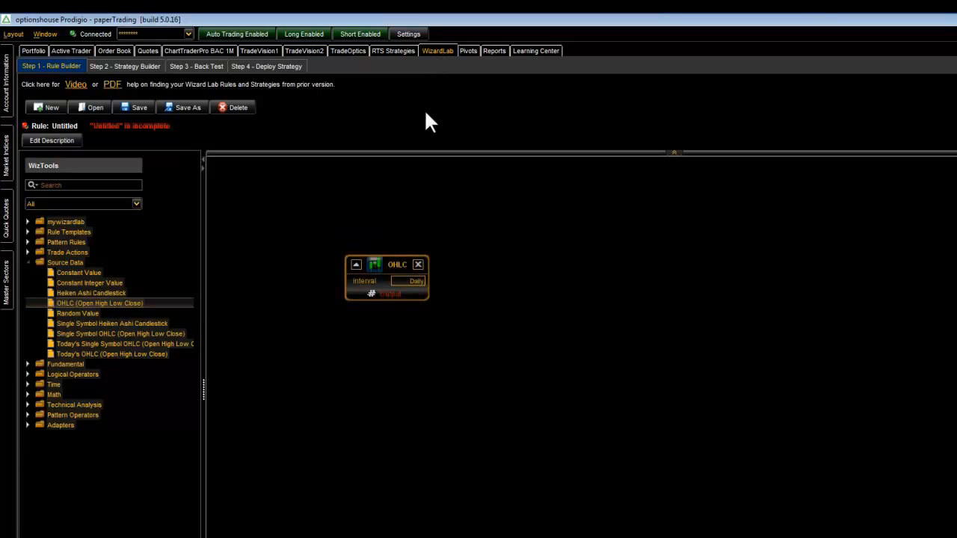
pyautogui.moveTo(383, 267); pyautogui.dragTo(274, 208)
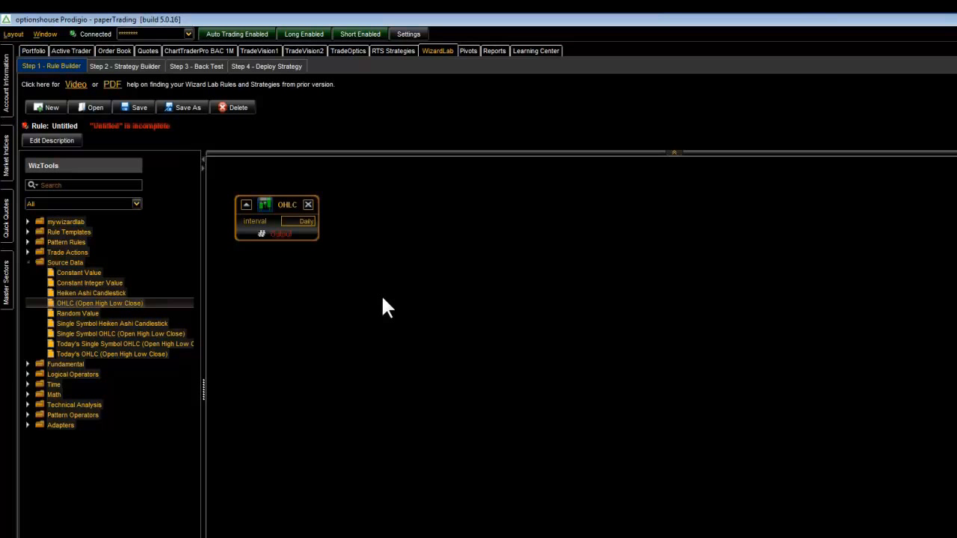
pyautogui.click(304, 222)
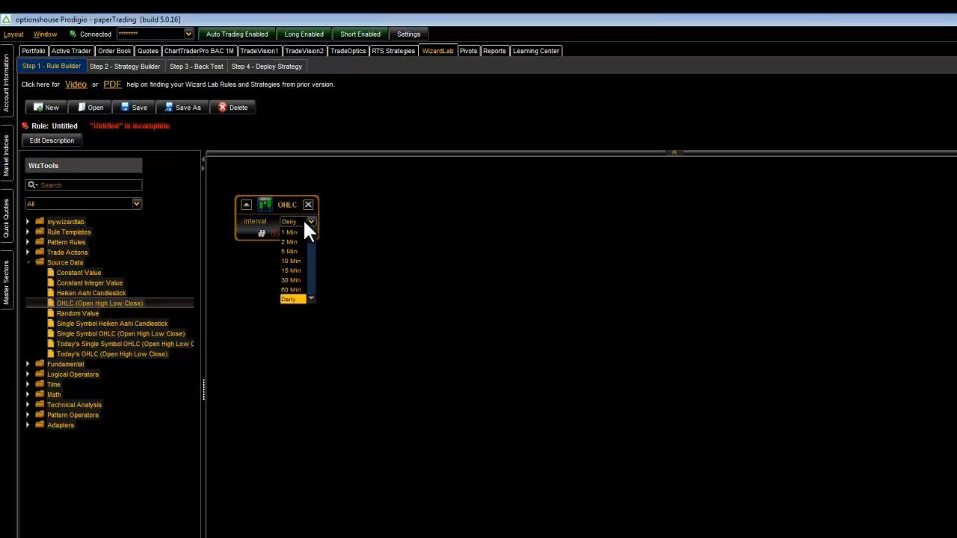
pyautogui.click(299, 261)
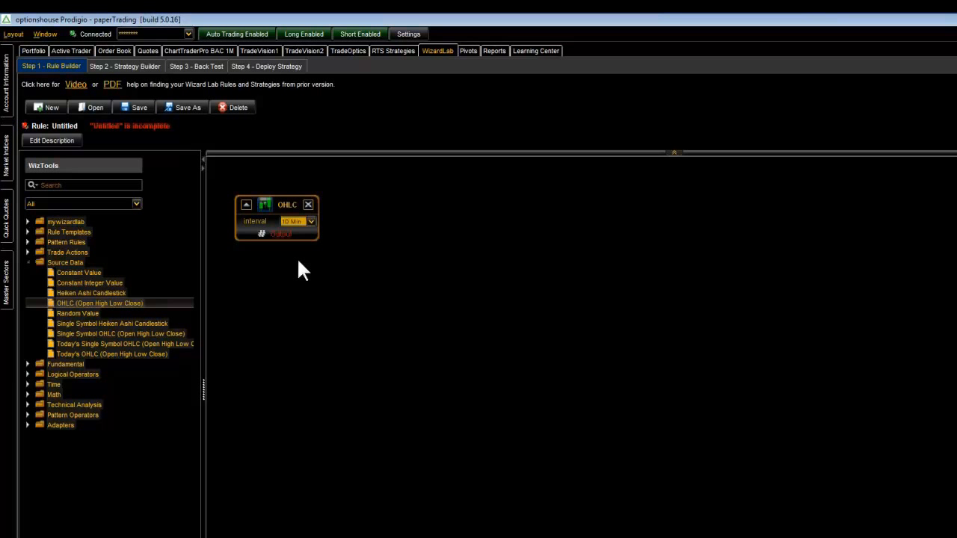
# - Search the WizTools for "open", add the Open adapter beside the OHLC block, and connect the OHLC output to its input
pyautogui.click(104, 186)
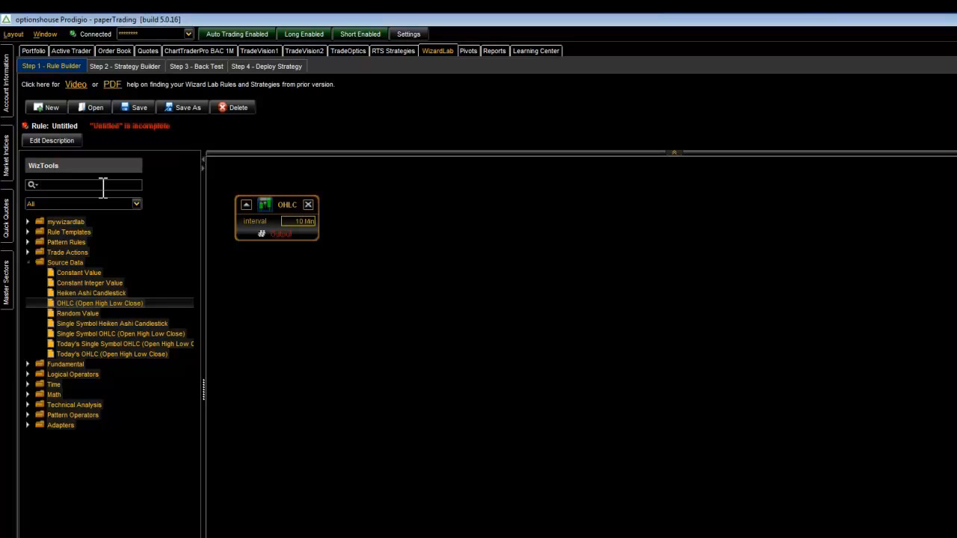
pyautogui.write('open')
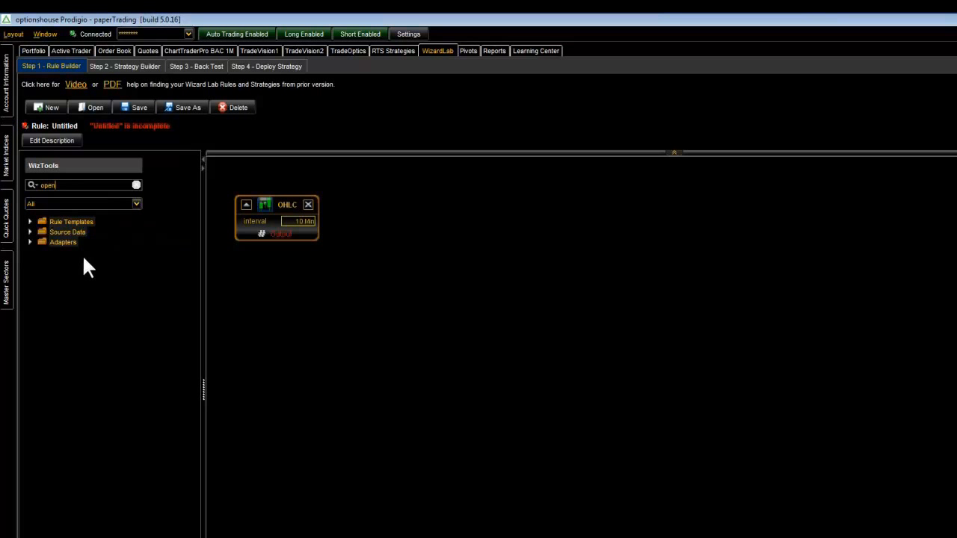
pyautogui.click(28, 243)
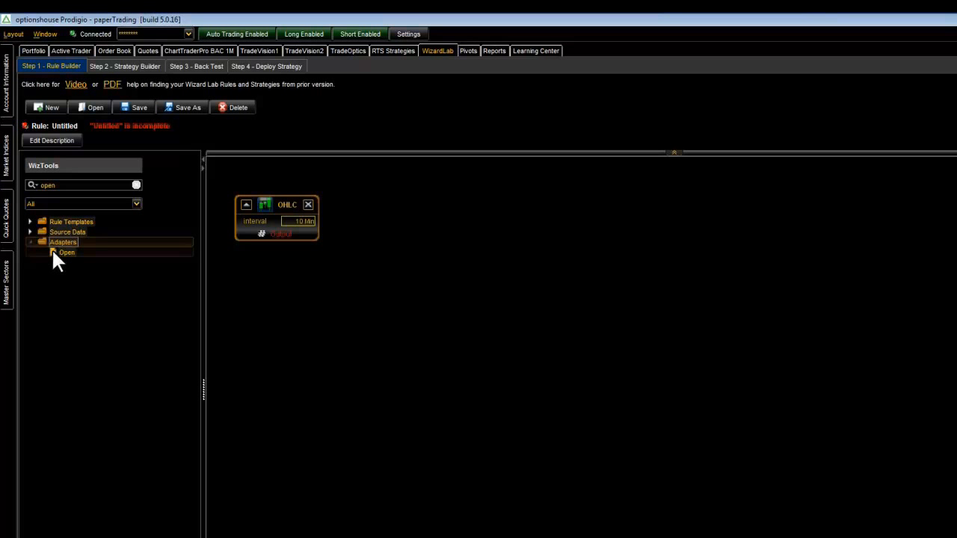
pyautogui.click(54, 254)
pyautogui.moveTo(53, 251)
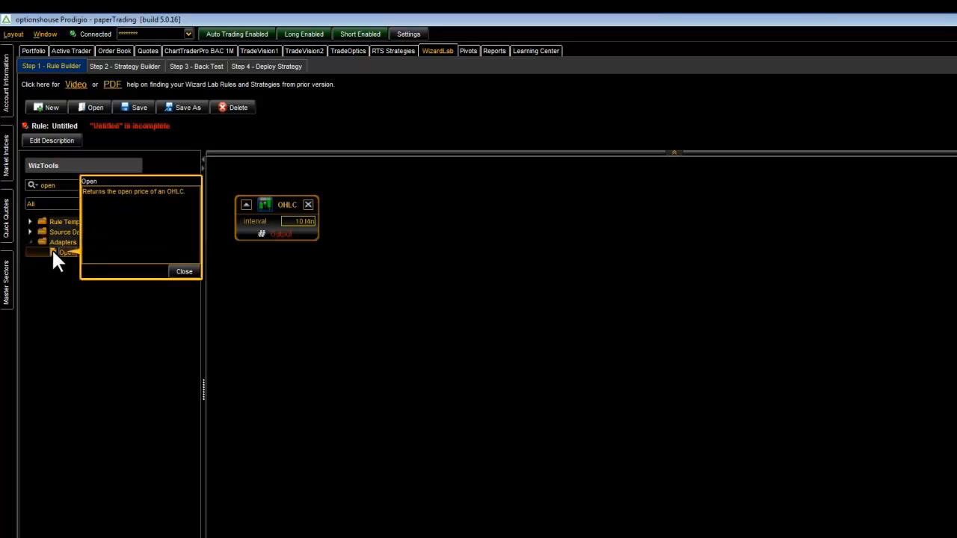
pyautogui.moveTo(53, 251); pyautogui.dragTo(383, 201)
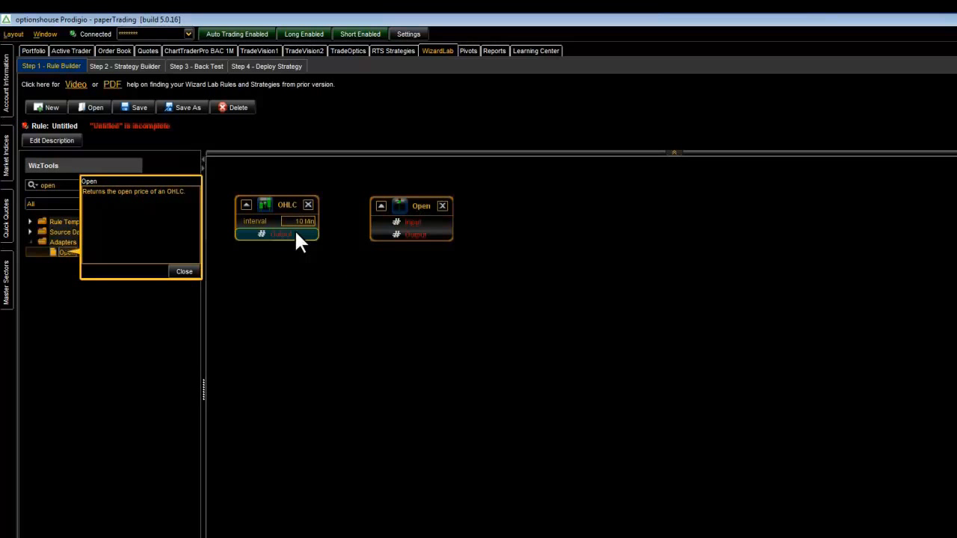
pyautogui.moveTo(296, 233); pyautogui.dragTo(364, 204)
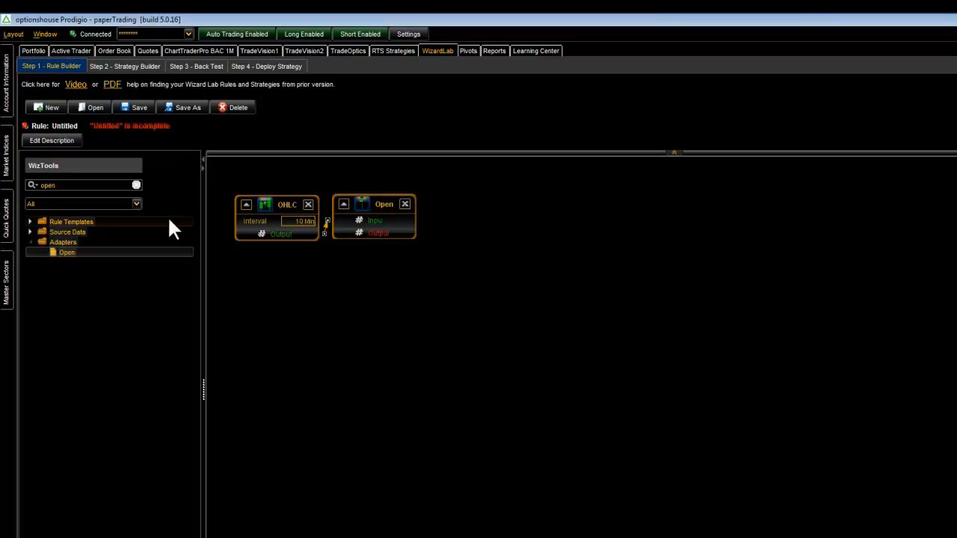
# - Search the WizTools for "rsi" and add a Relative Strength Index (RSI) block after the Open block
pyautogui.click(135, 184)
pyautogui.click(116, 184)
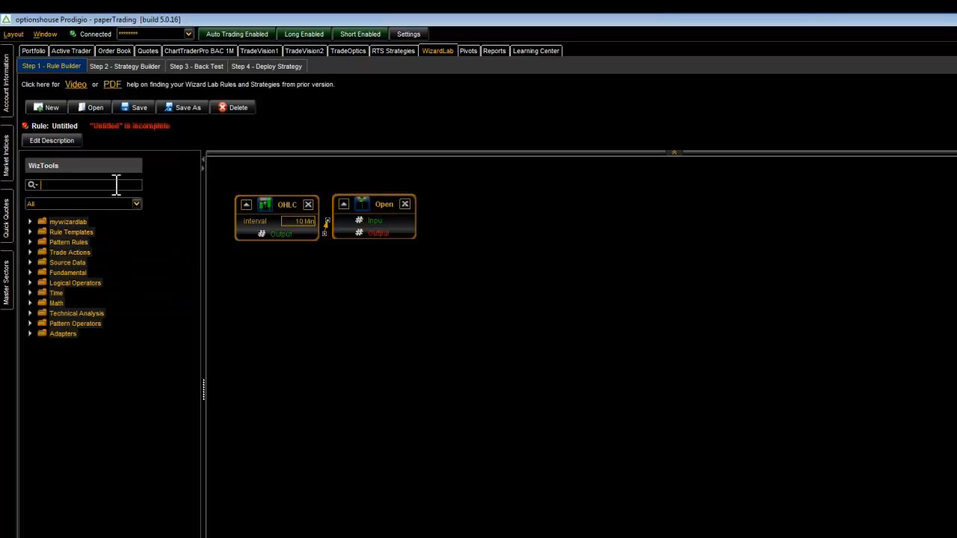
pyautogui.write('rsi')
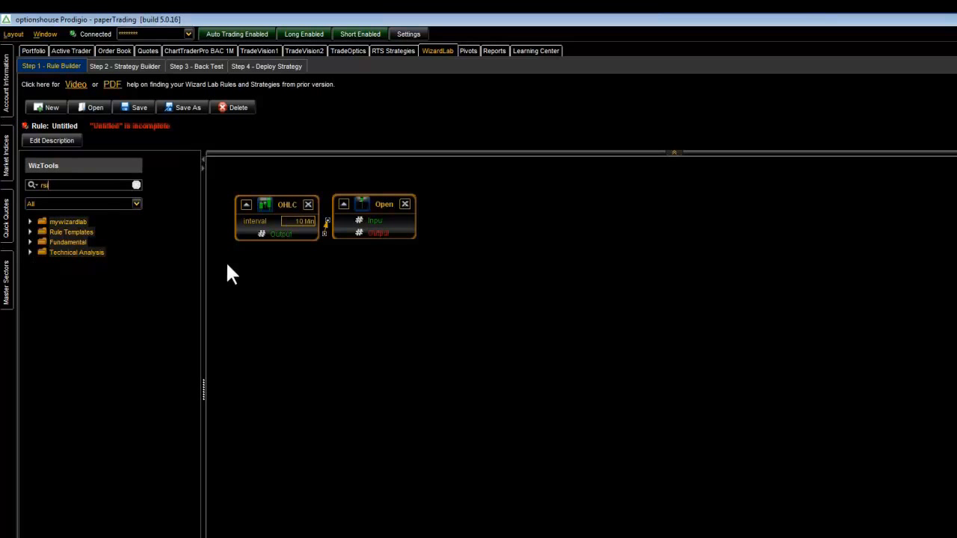
pyautogui.click(30, 252)
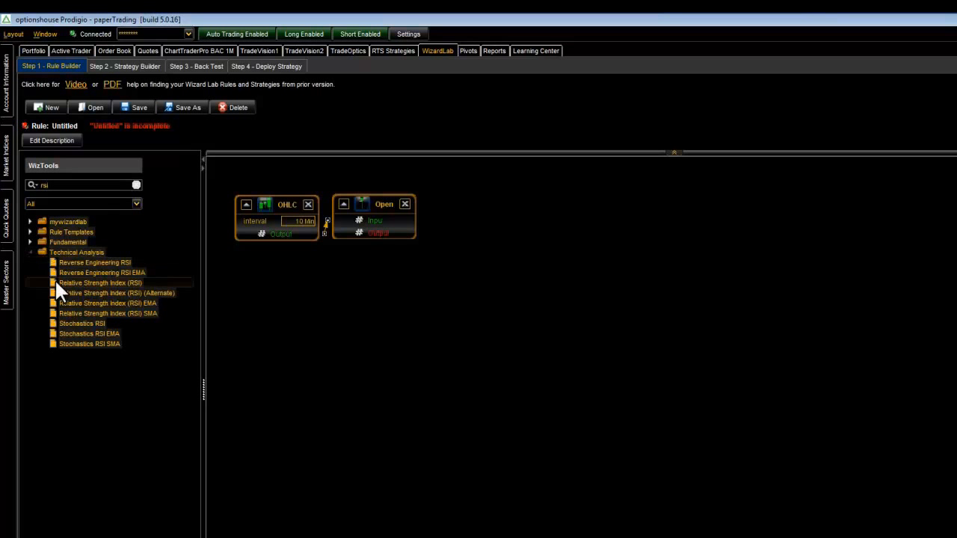
pyautogui.moveTo(57, 284); pyautogui.dragTo(496, 239)
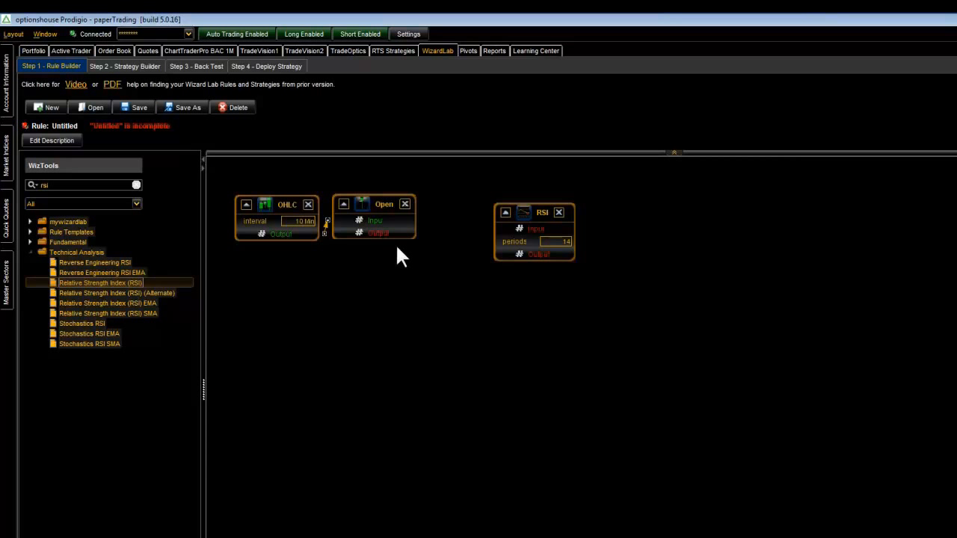
# - Connect the Open block's output to the RSI input and set the RSI periods to 10
pyautogui.moveTo(390, 234); pyautogui.dragTo(497, 204)
pyautogui.moveTo(384, 210); pyautogui.dragTo(399, 212)
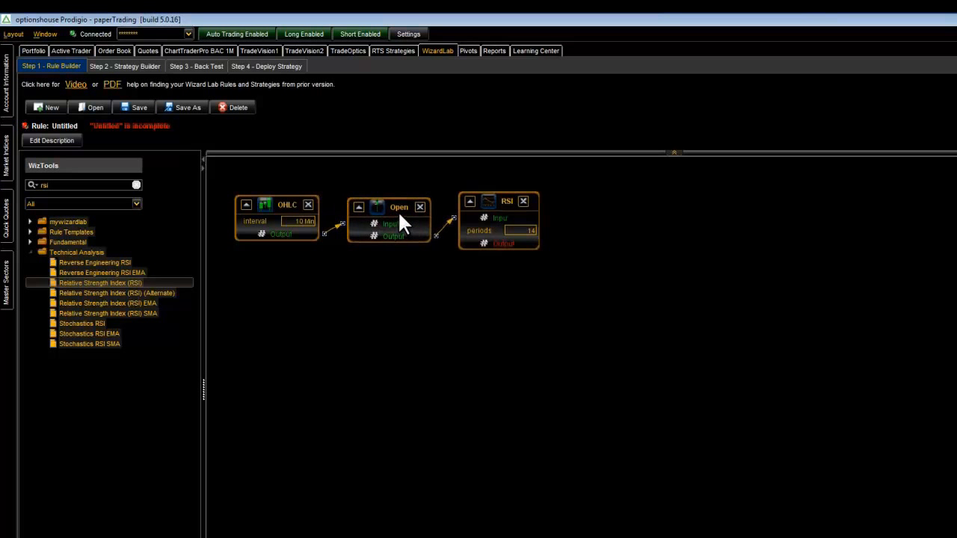
pyautogui.click(534, 232)
pyautogui.click(533, 233)
pyautogui.click(533, 232)
pyautogui.click(505, 281)
# - Add a Less Than (<) logical operator block and connect the RSI output to its Input A
pyautogui.doubleClick(113, 185)
pyautogui.write('less tha')
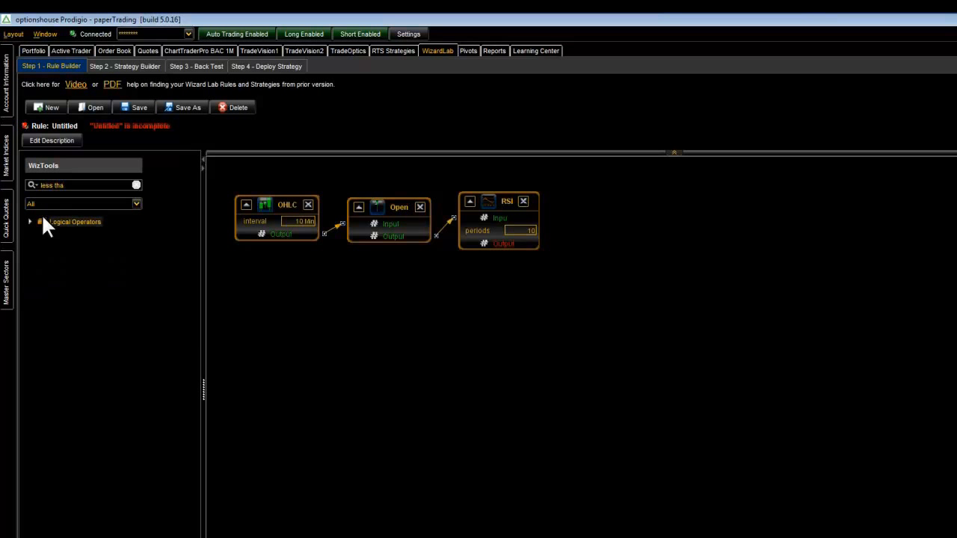
pyautogui.click(29, 222)
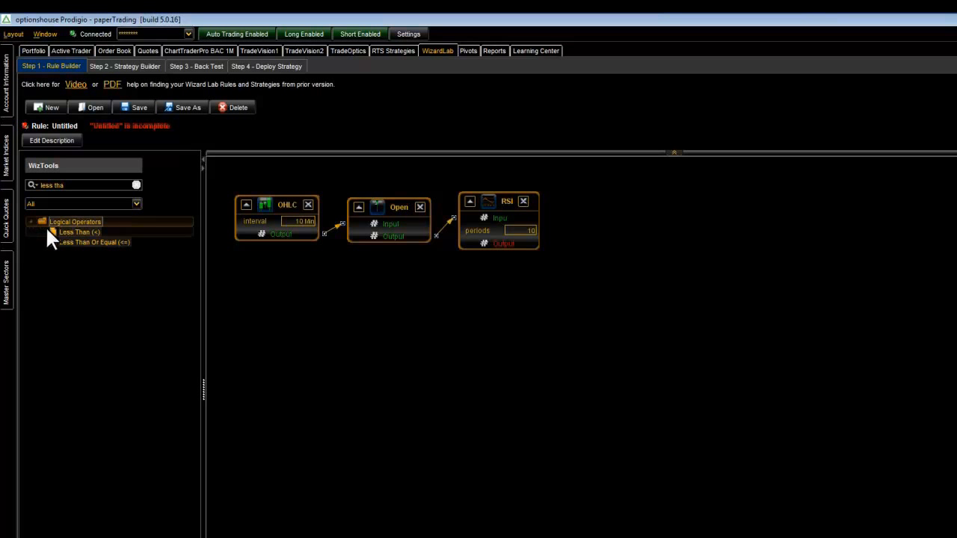
pyautogui.moveTo(46, 232); pyautogui.dragTo(594, 210)
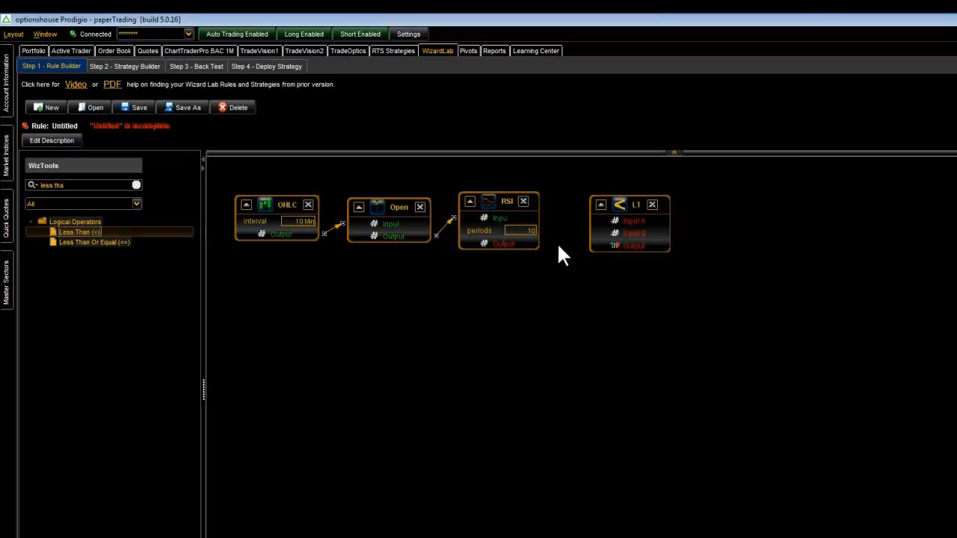
pyautogui.moveTo(537, 243); pyautogui.dragTo(636, 231)
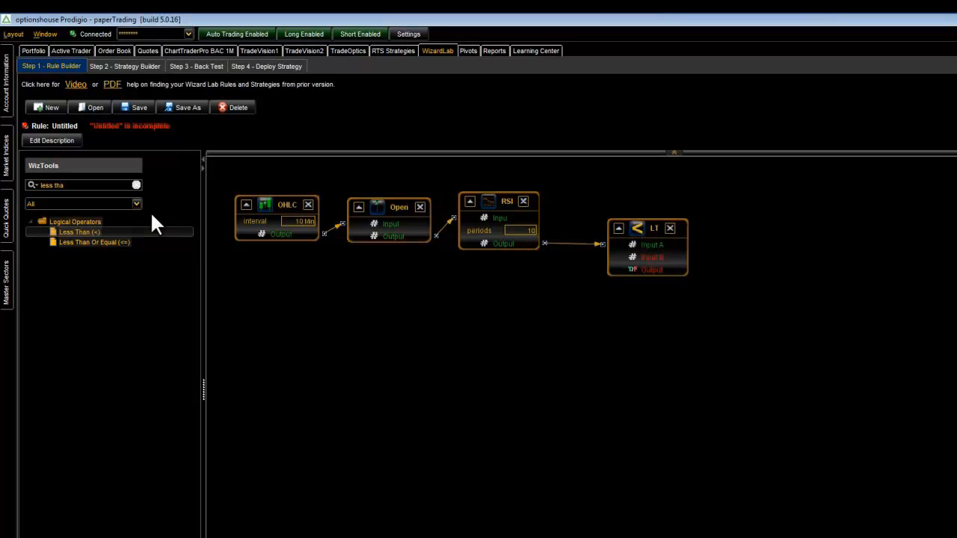
# - Search the WizTools for "cons" and place a Constant Value block below the RSI block
pyautogui.hotkey('shift', 'Left')
pyautogui.hotkey('shift', 'Left')
pyautogui.hotkey('shift', 'Left')
pyautogui.hotkey('shift', 'Left')
pyautogui.hotkey('shift', 'Left')
pyautogui.hotkey('shift', 'Left')
pyautogui.hotkey('shift', 'Left')
pyautogui.hotkey('shift', 'Left')
pyautogui.write('con')
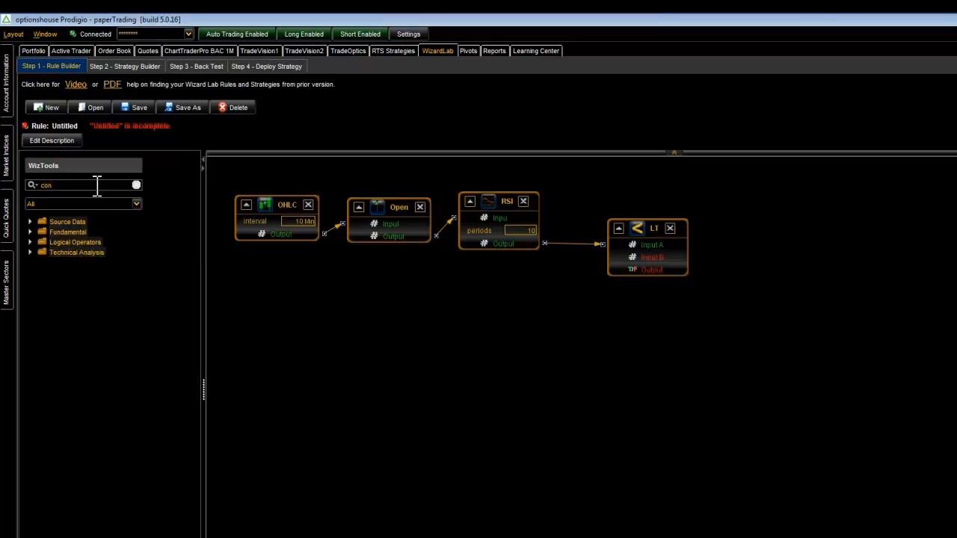
pyautogui.write('s')
pyautogui.click(30, 221)
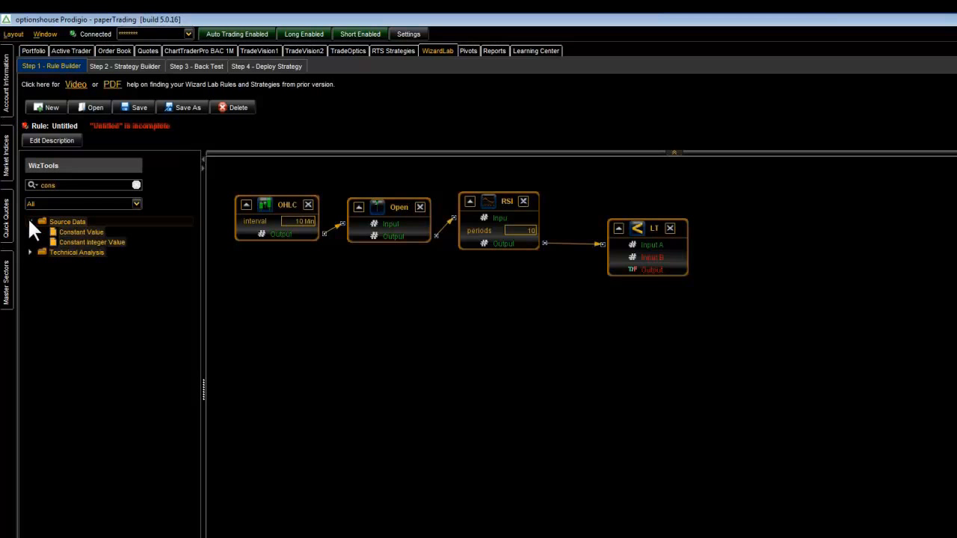
pyautogui.moveTo(52, 232); pyautogui.dragTo(489, 277)
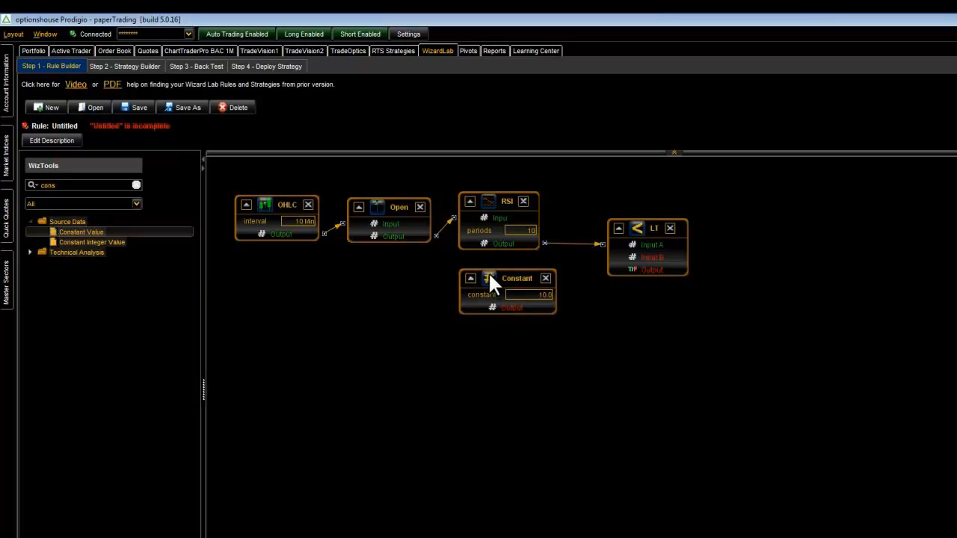
# - Set the constant to 25 and connect its output to Input B of the Less Than block
pyautogui.click(536, 295)
pyautogui.write('2')
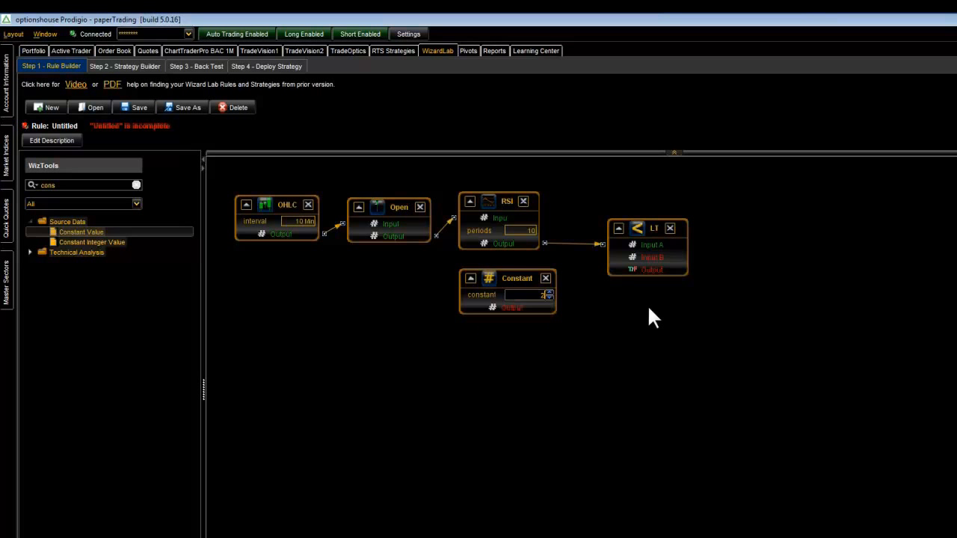
pyautogui.write('5')
pyautogui.press('Return')
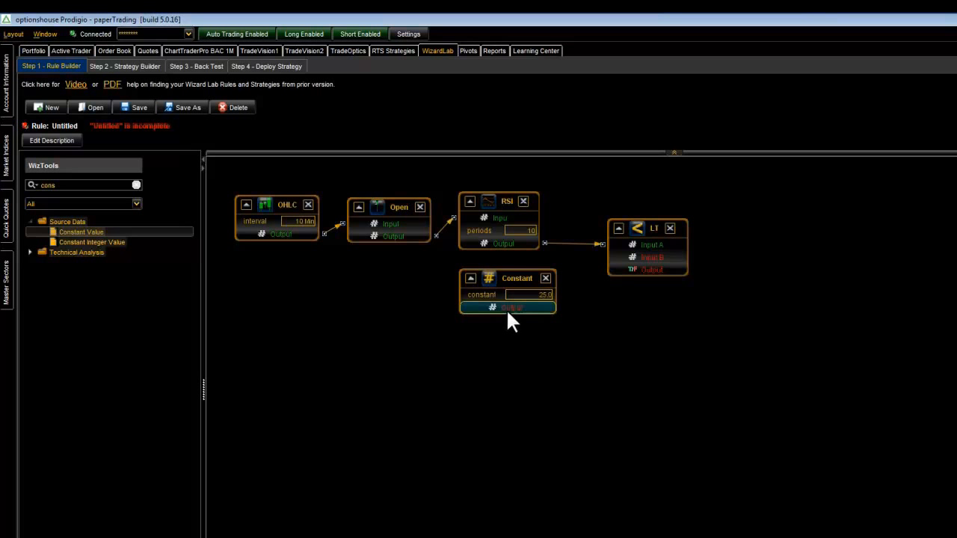
pyautogui.moveTo(524, 309); pyautogui.dragTo(648, 259)
pyautogui.moveTo(645, 226); pyautogui.dragTo(650, 225)
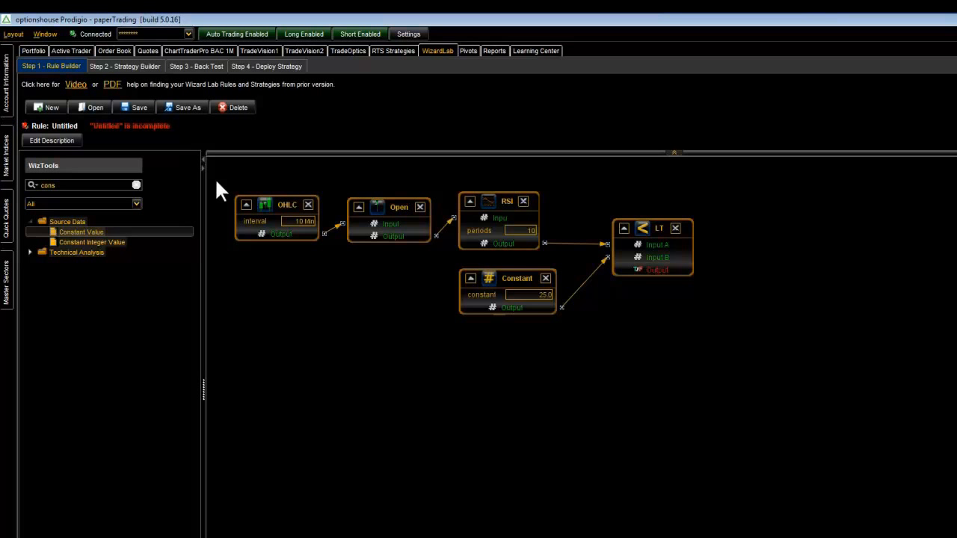
# - Duplicate the connected OHLC and Open blocks and position the copy in a new row below the originals
pyautogui.moveTo(216, 181); pyautogui.dragTo(449, 263)
pyautogui.rightClick(417, 226)
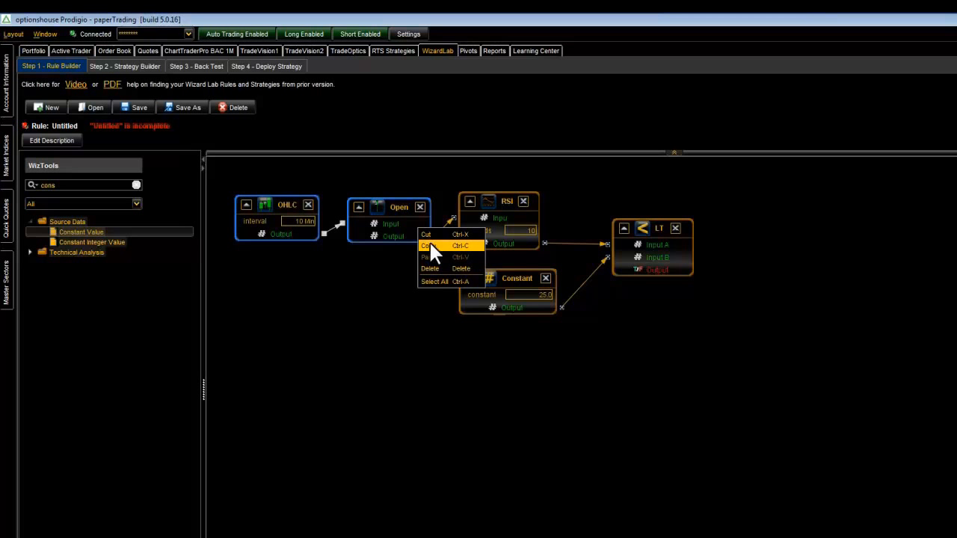
pyautogui.click(430, 245)
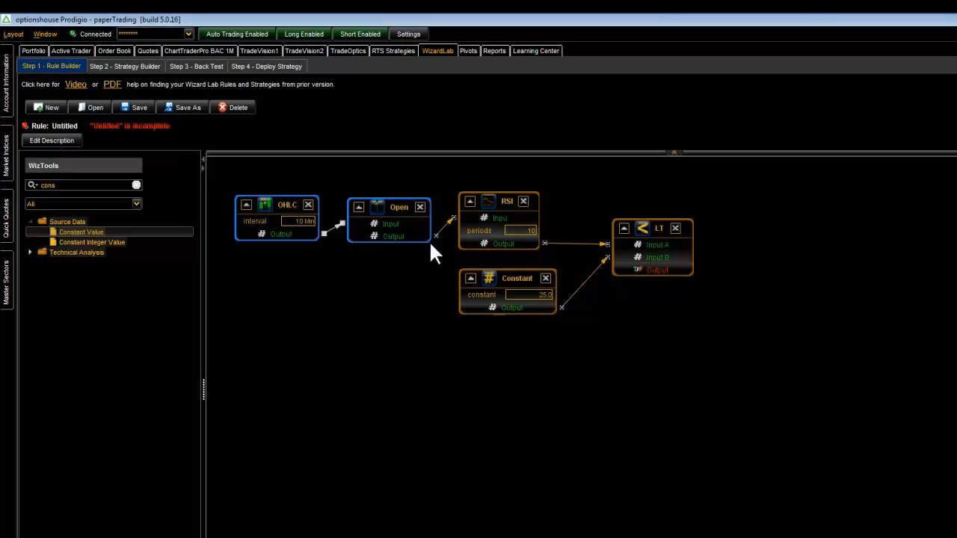
pyautogui.click(259, 327)
pyautogui.rightClick(259, 326)
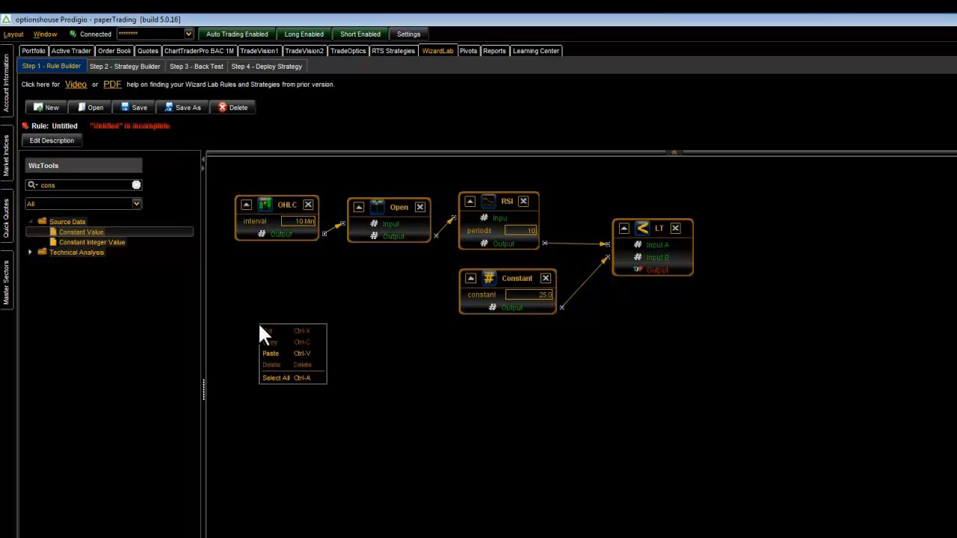
pyautogui.click(278, 353)
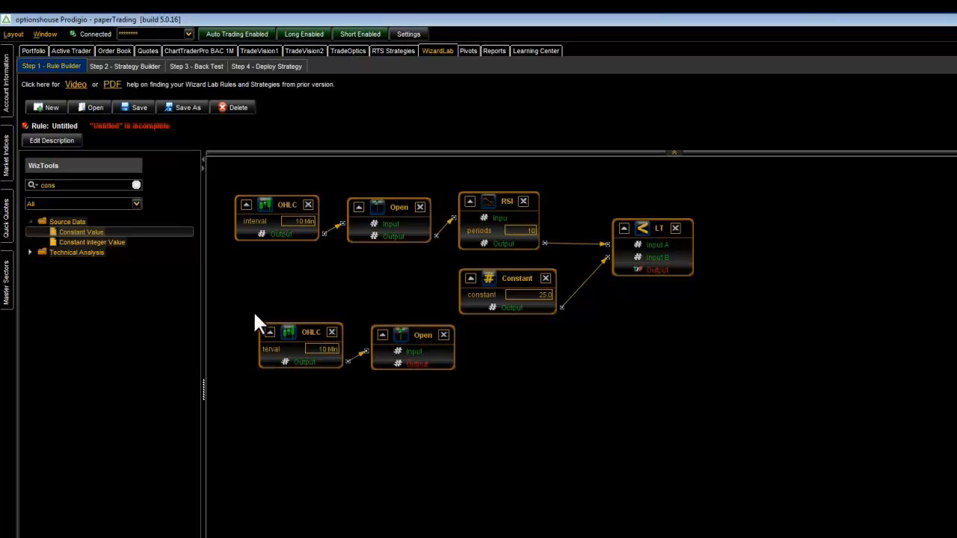
pyautogui.moveTo(248, 310); pyautogui.dragTo(483, 403)
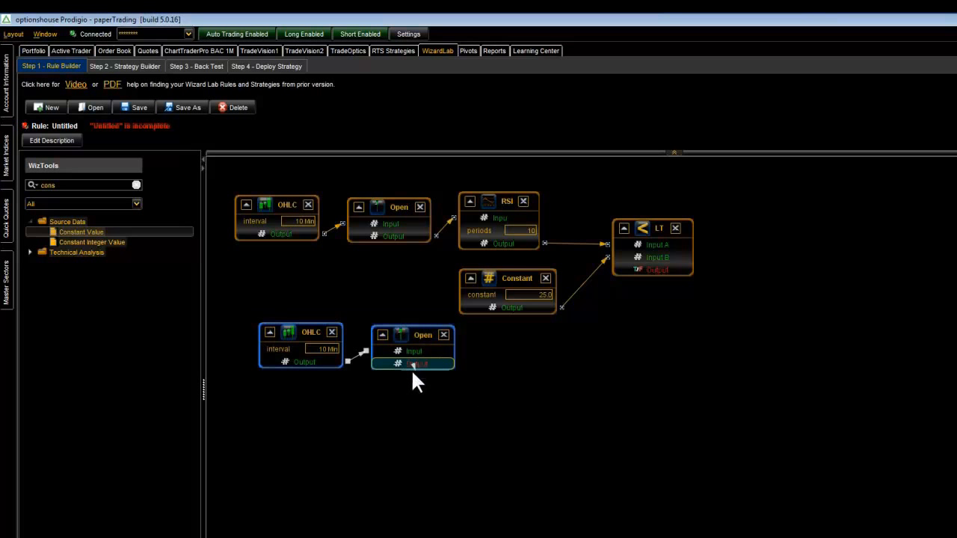
pyautogui.moveTo(432, 352); pyautogui.dragTo(414, 359)
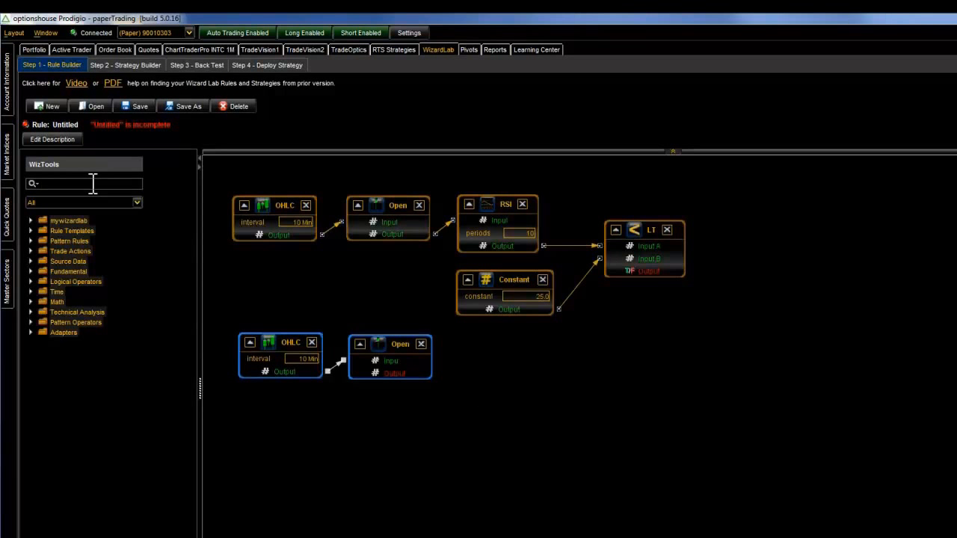
# - Search the WizTools for "cross b", place a Cross Below block, and connect the second row's Open output to its Input A
pyautogui.write('cross')
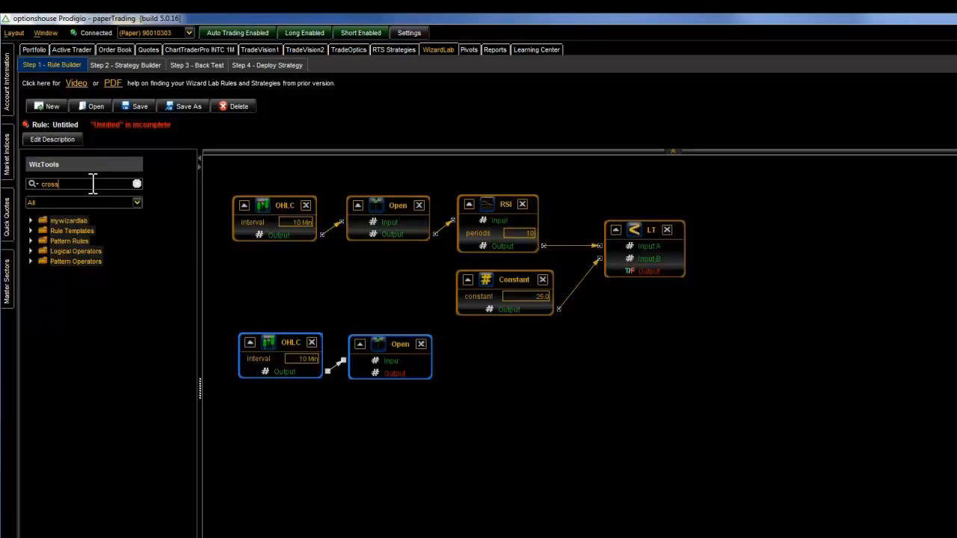
pyautogui.write(' b')
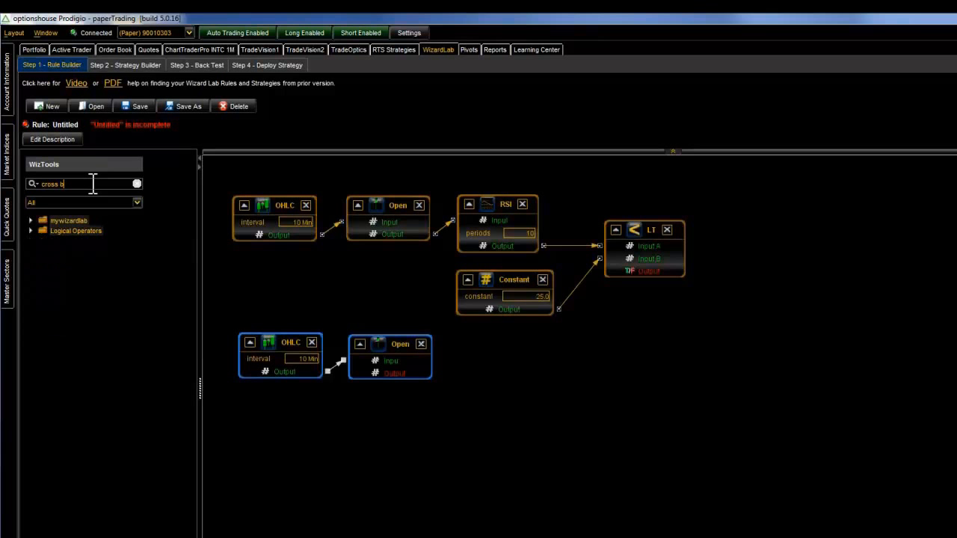
pyautogui.click(30, 231)
pyautogui.click(28, 231)
pyautogui.moveTo(53, 241); pyautogui.dragTo(497, 344)
pyautogui.moveTo(423, 371); pyautogui.dragTo(634, 359)
# - Copy the second row's OHLC and Open blocks and paste them as a third row underneath
pyautogui.moveTo(233, 322); pyautogui.dragTo(449, 404)
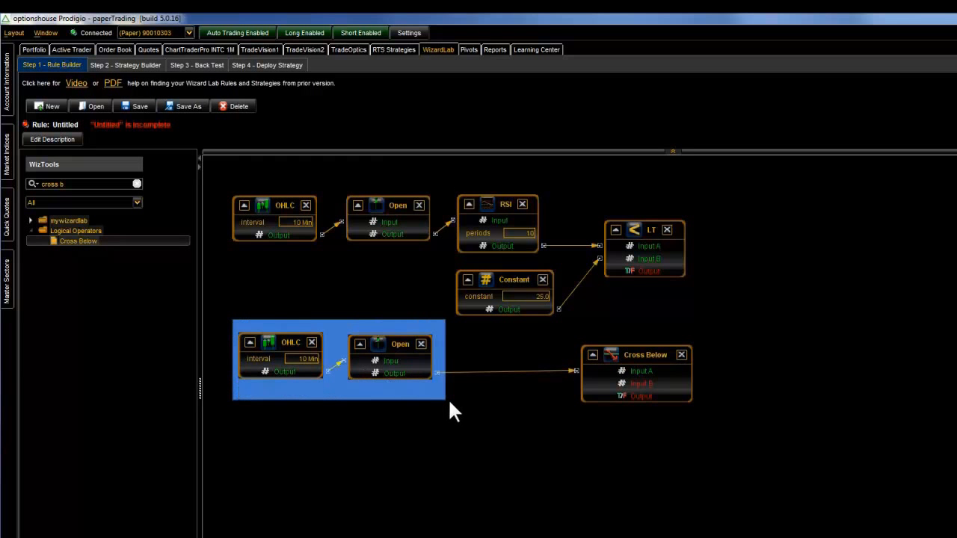
pyautogui.rightClick(409, 365)
pyautogui.click(418, 399)
pyautogui.rightClick(269, 419)
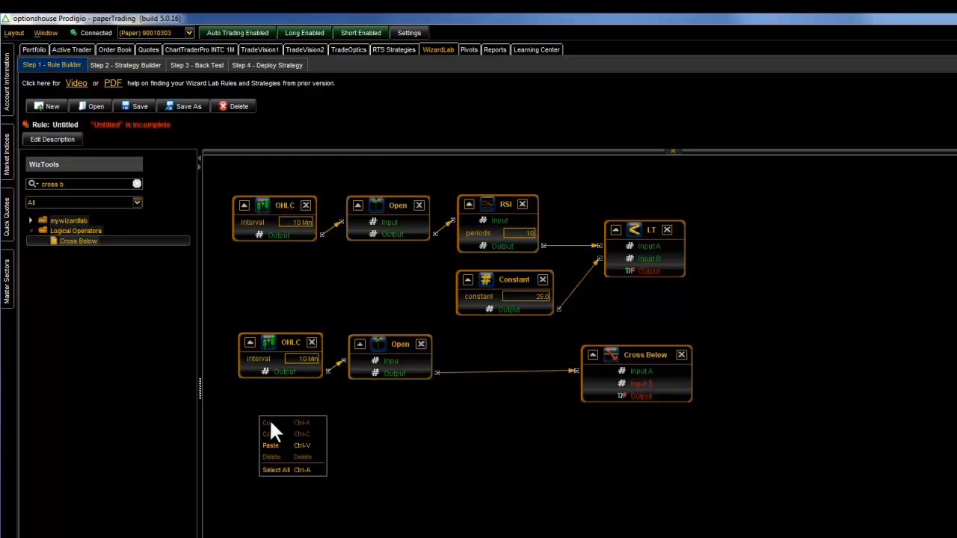
pyautogui.click(284, 437)
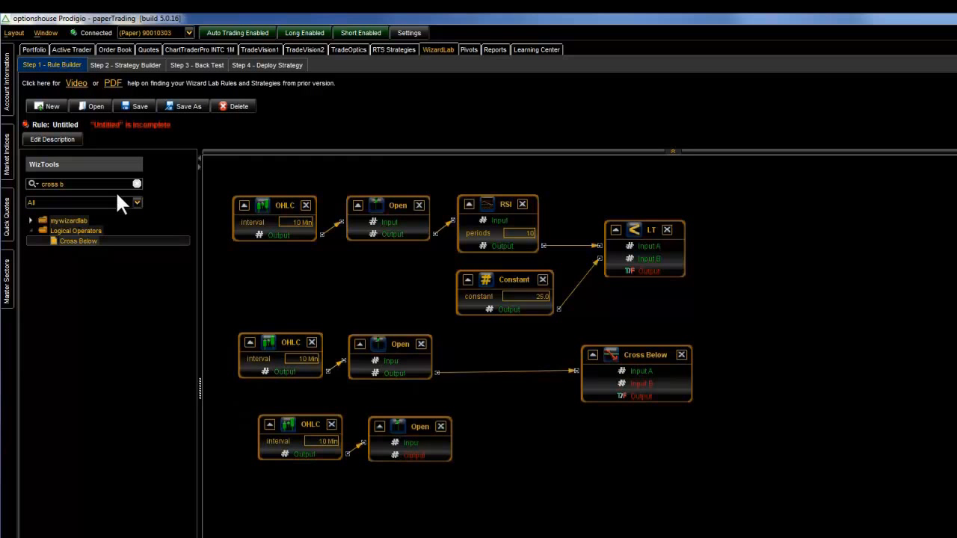
# - Search the WizTools for "bollin", place a Bollinger Bands block, and connect the third row's Open output to its input
pyautogui.click(137, 184)
pyautogui.write('bollin')
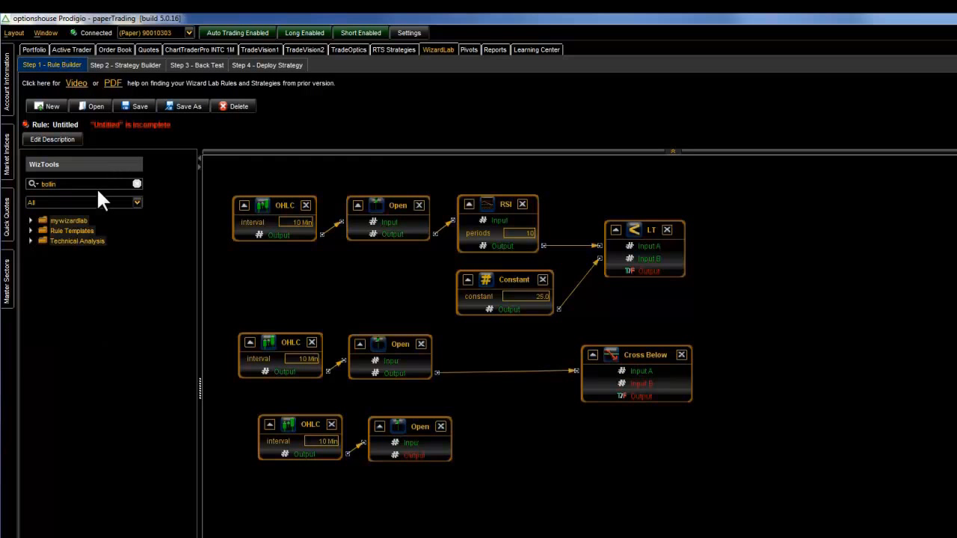
pyautogui.click(31, 240)
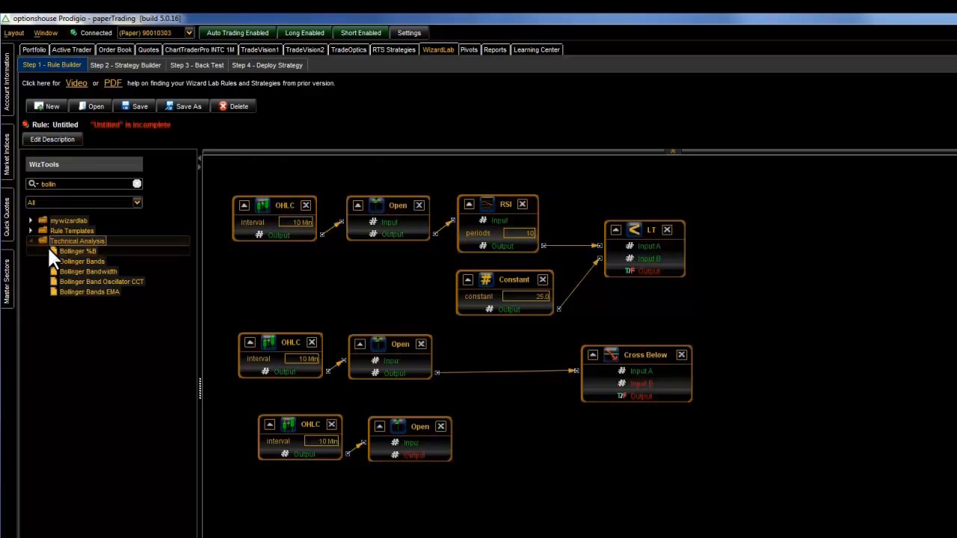
pyautogui.moveTo(53, 260); pyautogui.dragTo(551, 455)
pyautogui.moveTo(454, 455); pyautogui.dragTo(546, 475)
# - Set the Bollinger Bands periods to 20
pyautogui.click(607, 486)
pyautogui.write('20')
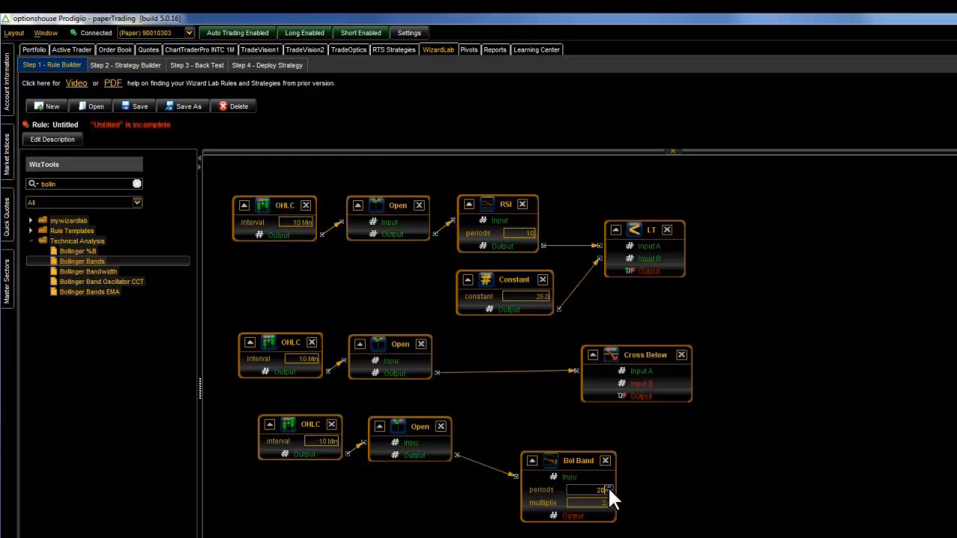
pyautogui.click(677, 474)
# - Rearrange the third-row blocks and the Cross Below block to leave space between Bollinger Bands and Cross Below
pyautogui.moveTo(562, 465); pyautogui.dragTo(523, 450)
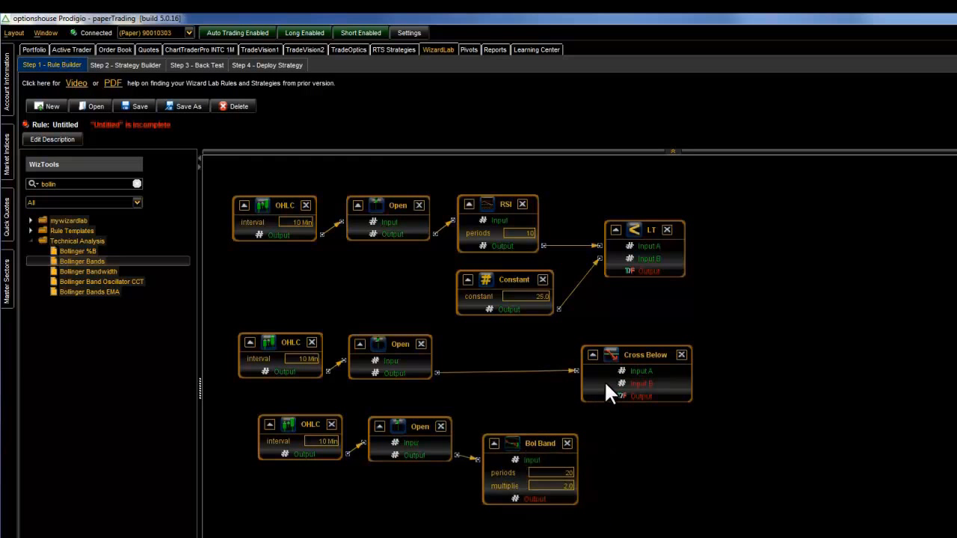
pyautogui.moveTo(621, 372); pyautogui.dragTo(714, 374)
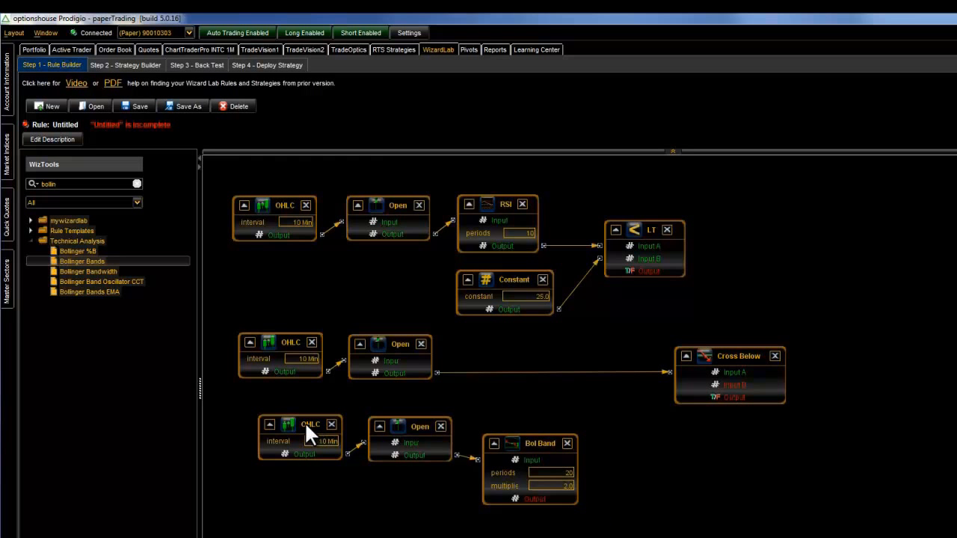
pyautogui.moveTo(245, 405); pyautogui.dragTo(652, 537)
pyautogui.moveTo(561, 463); pyautogui.dragTo(515, 459)
pyautogui.click(574, 471)
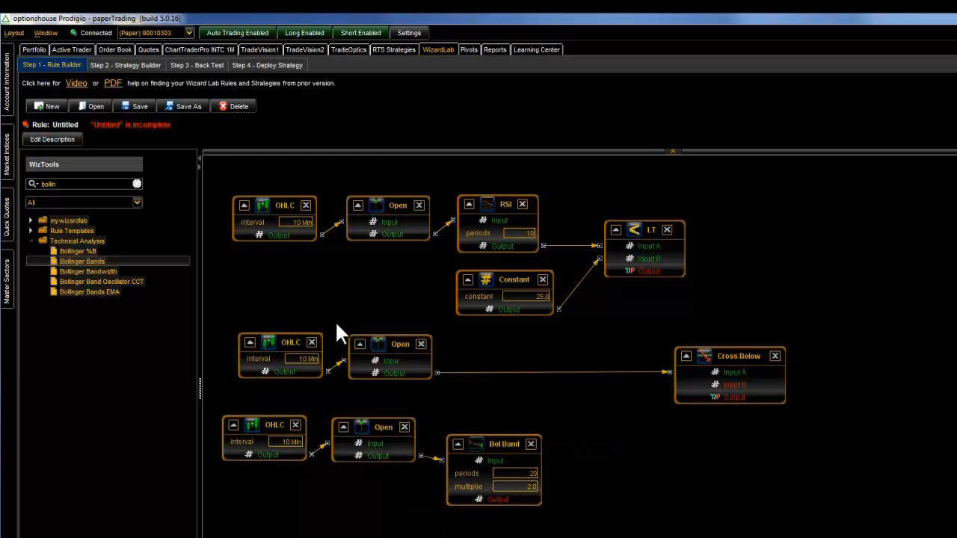
# - Search the WizTools for "lower" and wire a Lower Value adapter between the Bollinger Bands output and Cross Below's Input B
pyautogui.click(136, 183)
pyautogui.write('lowe')
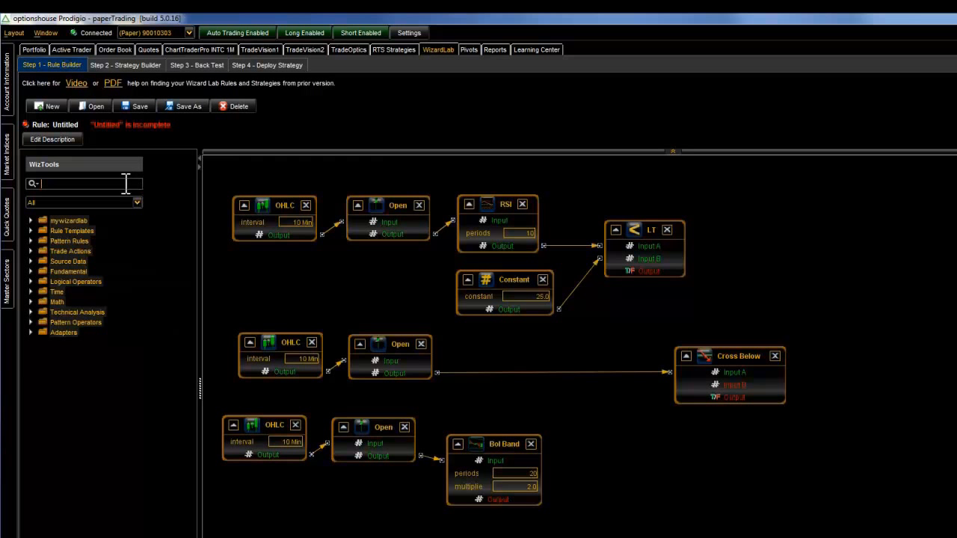
pyautogui.write('r')
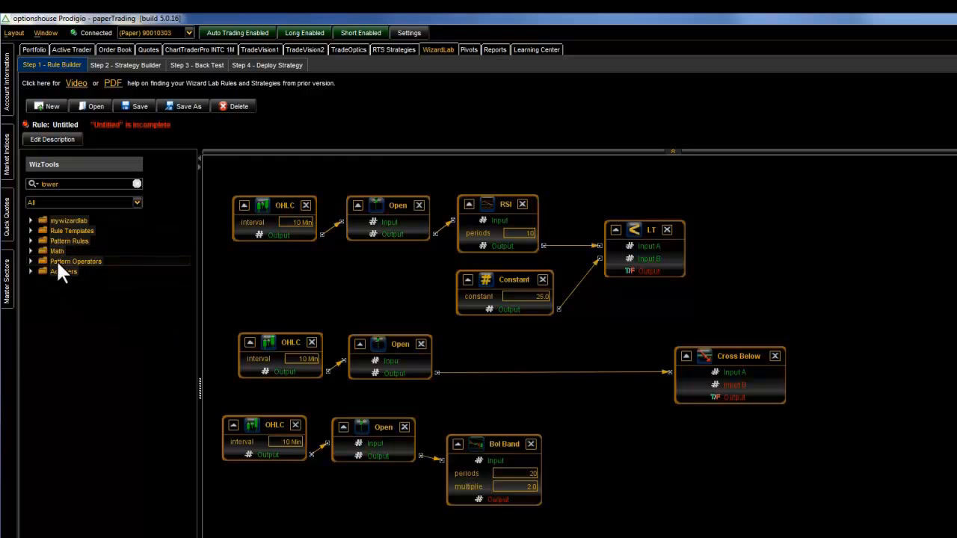
pyautogui.click(30, 271)
pyautogui.moveTo(53, 278); pyautogui.dragTo(596, 454)
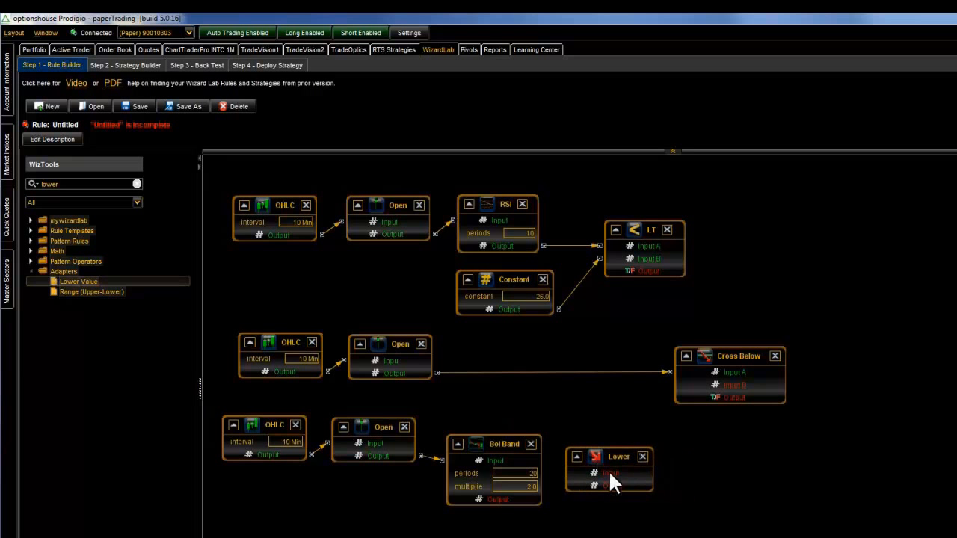
pyautogui.moveTo(622, 484); pyautogui.dragTo(719, 390)
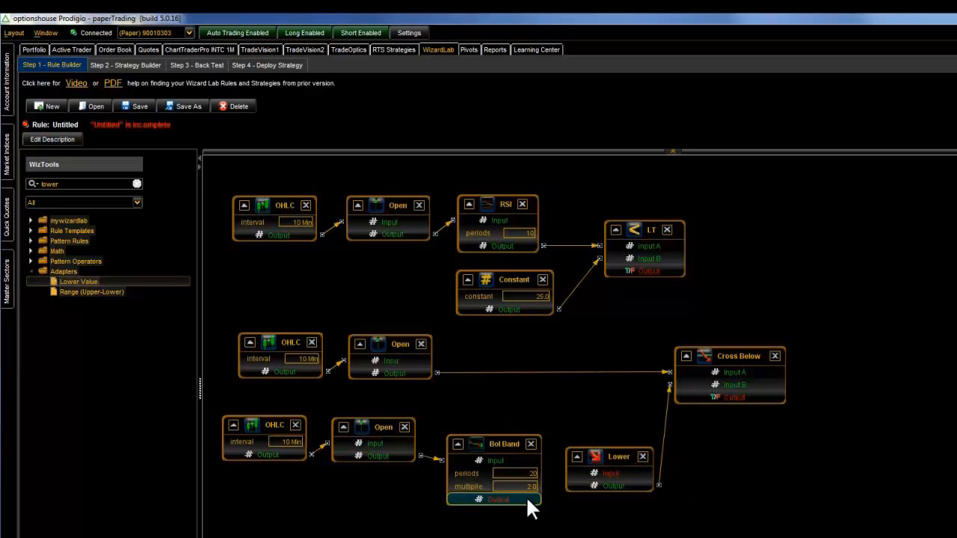
pyautogui.moveTo(586, 469); pyautogui.dragTo(594, 473)
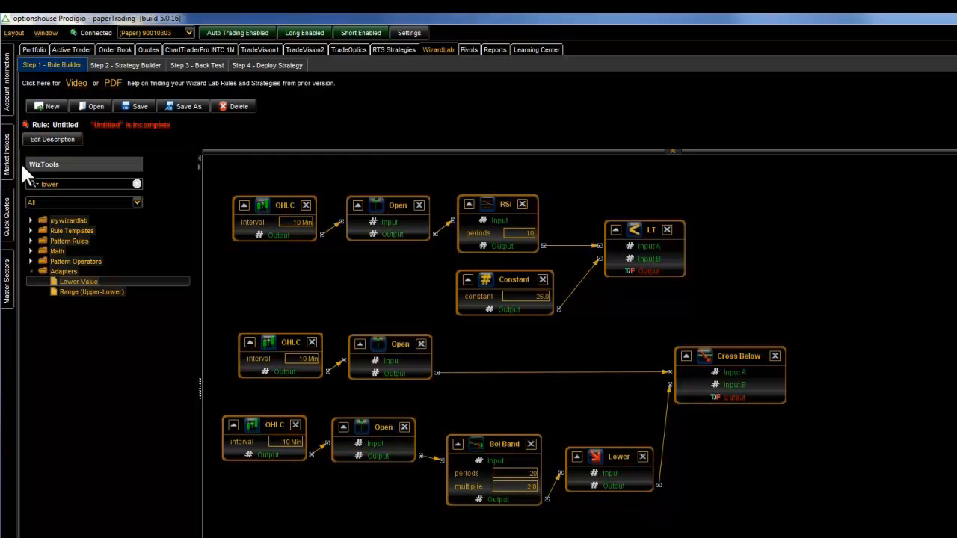
# - Search the WizTools for "and" and place an AND logical operator block beyond the Less Than block
pyautogui.doubleClick(68, 183)
pyautogui.write('and')
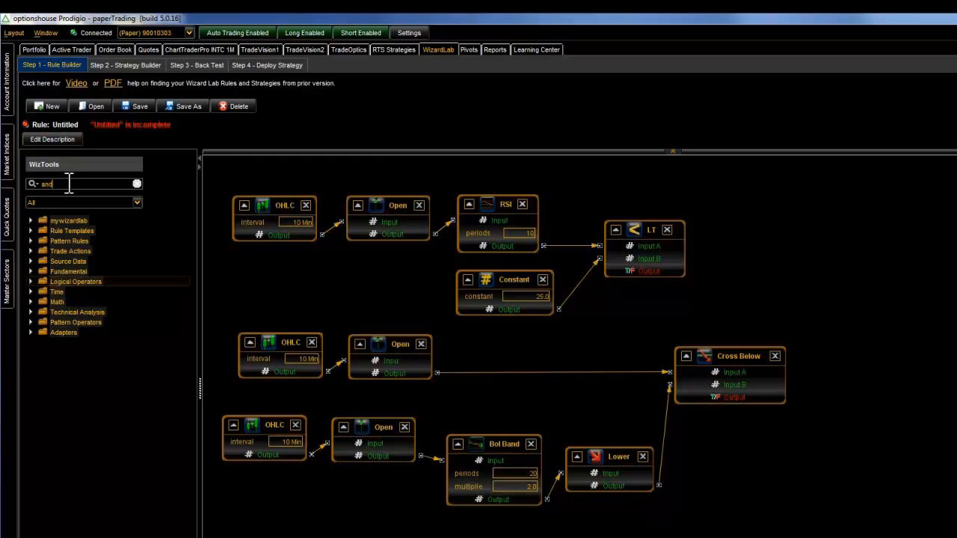
pyautogui.click(31, 271)
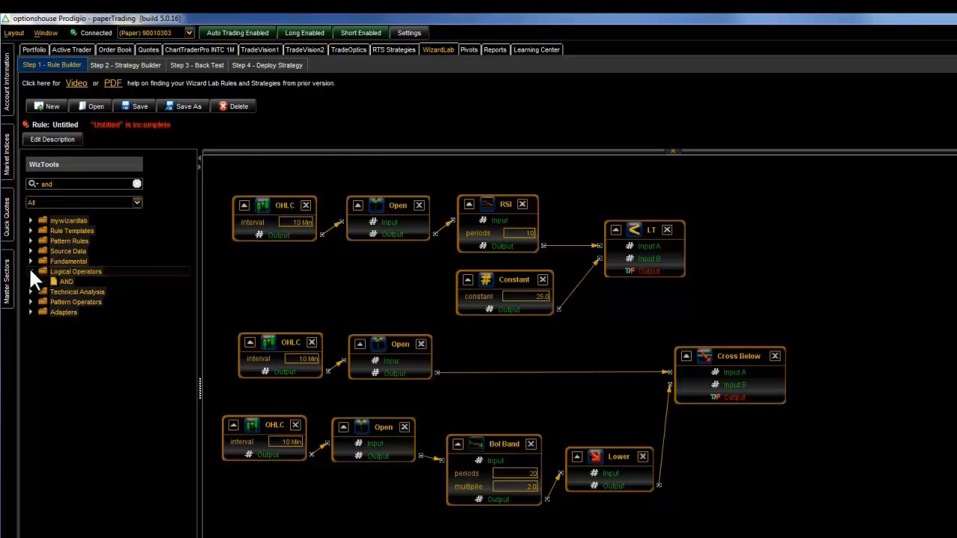
pyautogui.moveTo(54, 279); pyautogui.dragTo(893, 271)
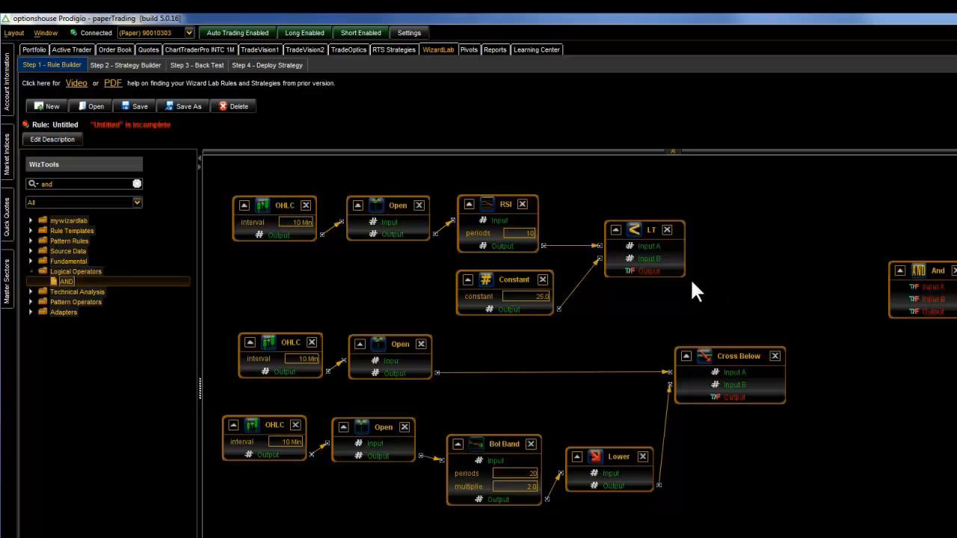
# - Connect the Less Than output to the AND block's Input A and the Cross Below output to Input B, then move the AND block closer
pyautogui.moveTo(666, 269); pyautogui.dragTo(916, 287)
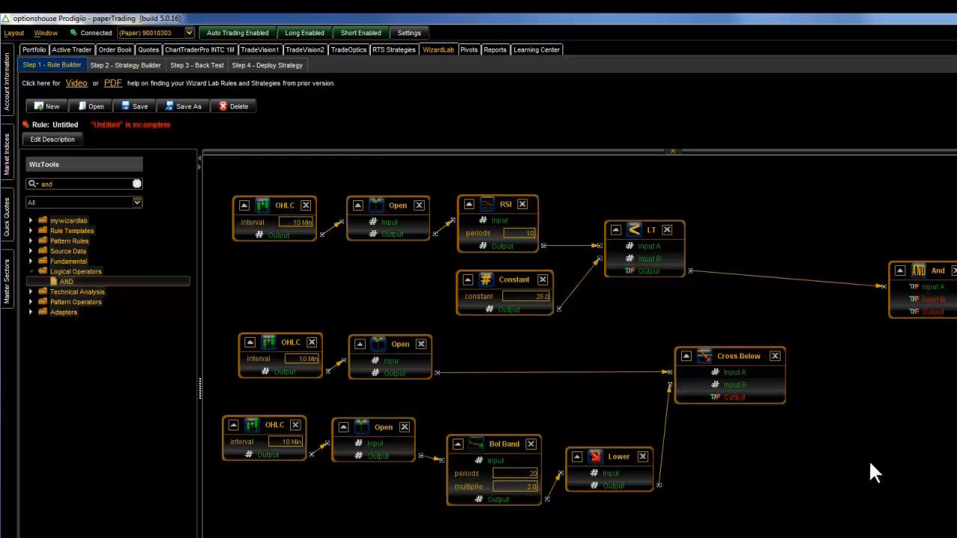
pyautogui.moveTo(730, 396); pyautogui.dragTo(925, 302)
pyautogui.moveTo(926, 268); pyautogui.dragTo(861, 249)
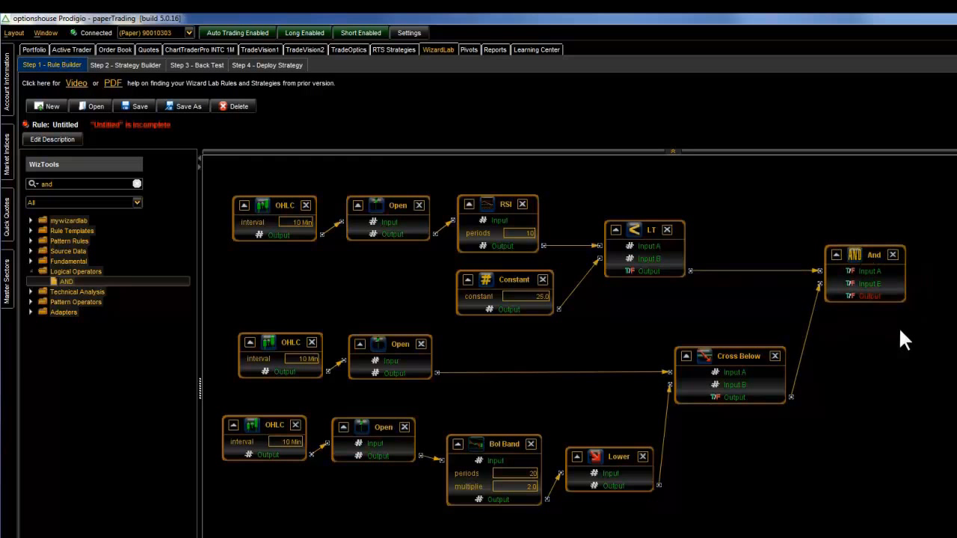
# - Search the WizTools for "end", place an End Signal trade action beside the AND block, and connect the AND output to its input
pyautogui.click(136, 184)
pyautogui.click(129, 184)
pyautogui.write('end')
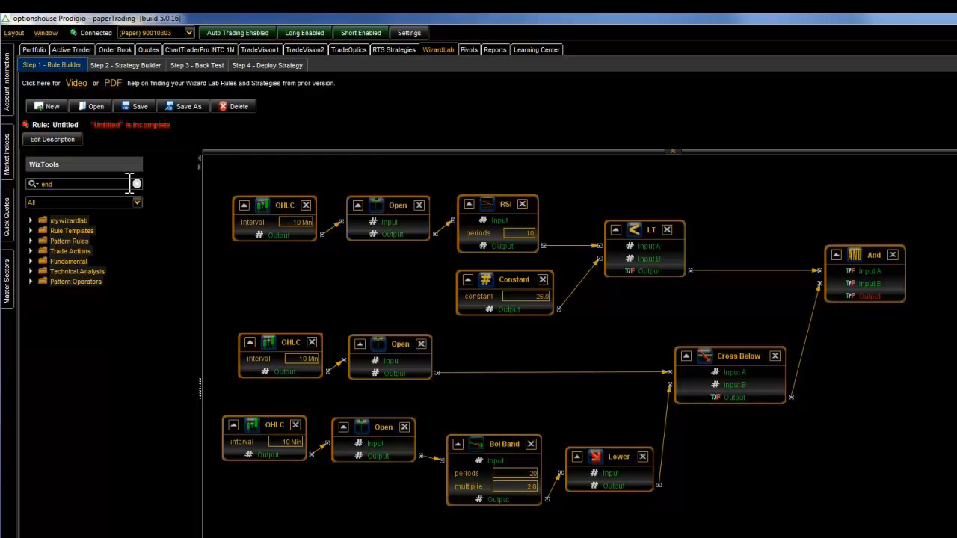
pyautogui.click(30, 251)
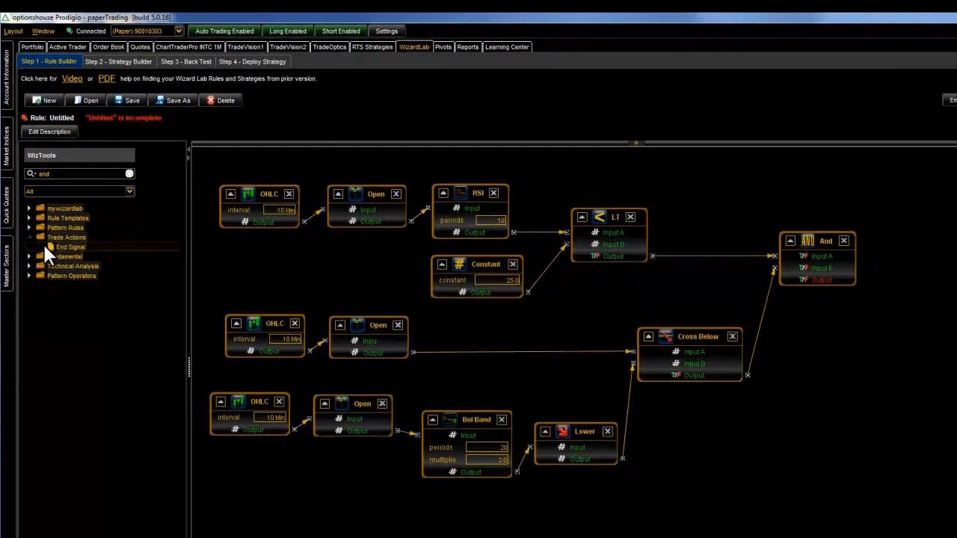
pyautogui.moveTo(71, 259); pyautogui.dragTo(872, 346)
pyautogui.moveTo(770, 302); pyautogui.dragTo(876, 238)
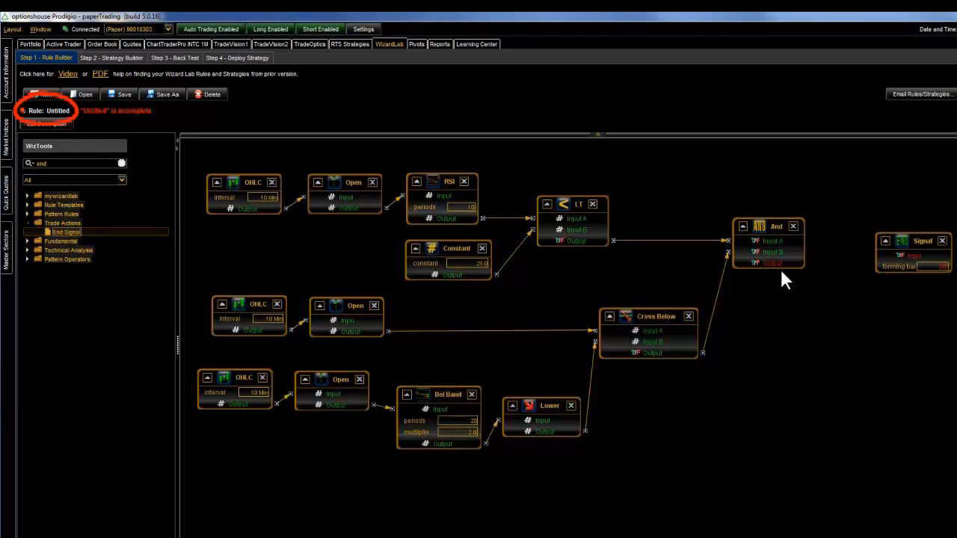
pyautogui.moveTo(776, 263); pyautogui.dragTo(896, 260)
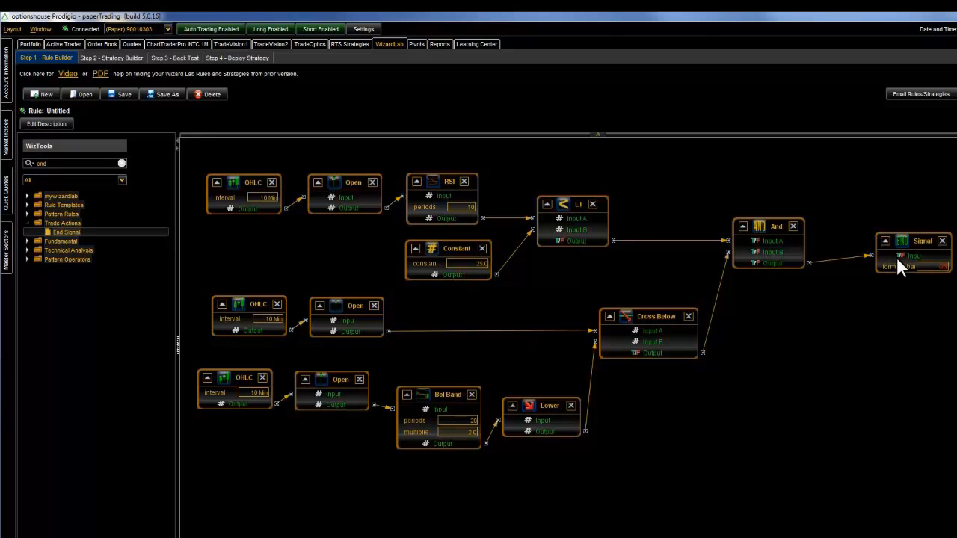
# - Save the rule as "BBRSI Long" in the mywizardlab folder
pyautogui.click(158, 95)
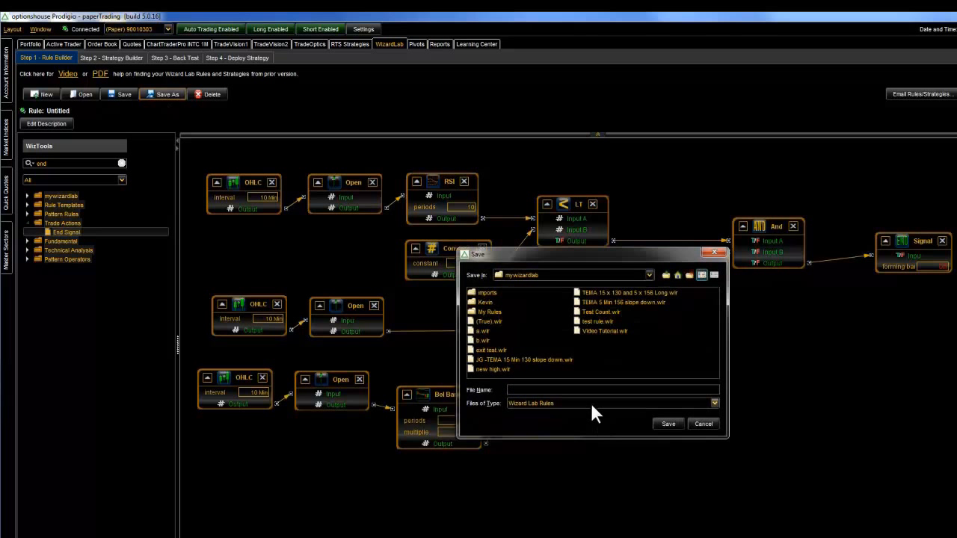
pyautogui.write('BBRSI Long')
pyautogui.click(668, 422)
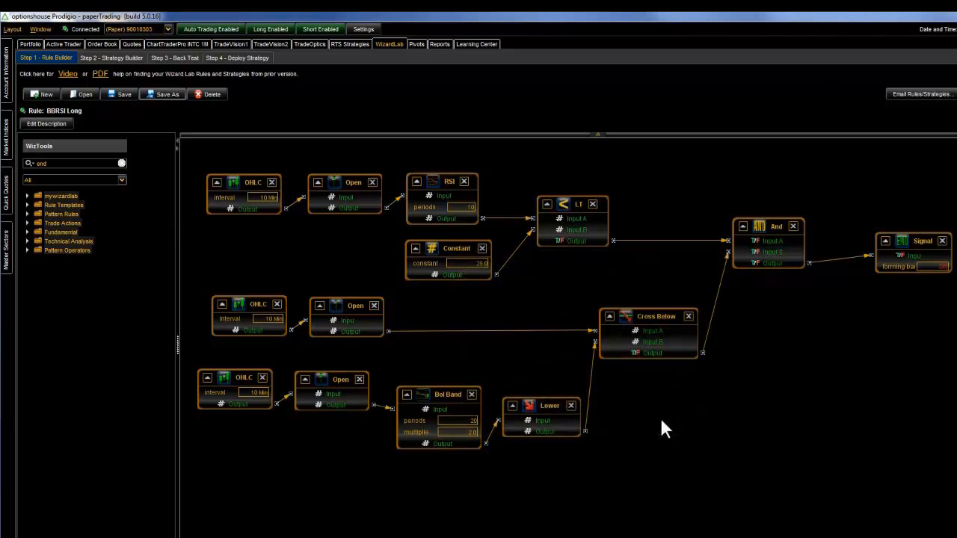
# - Open the Strategy Builder and add a second exit rule to the untitled strategy
pyautogui.click(103, 58)
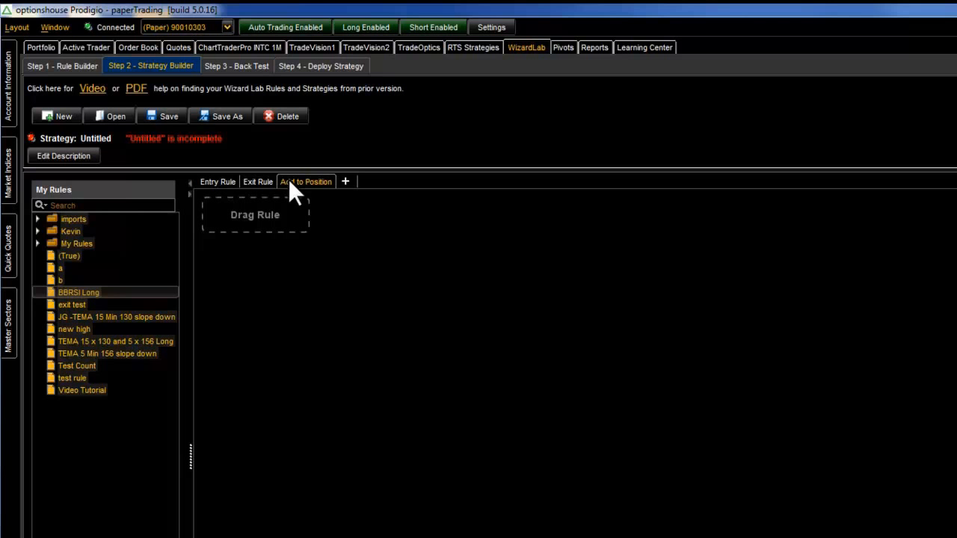
pyautogui.click(345, 182)
pyautogui.click(396, 183)
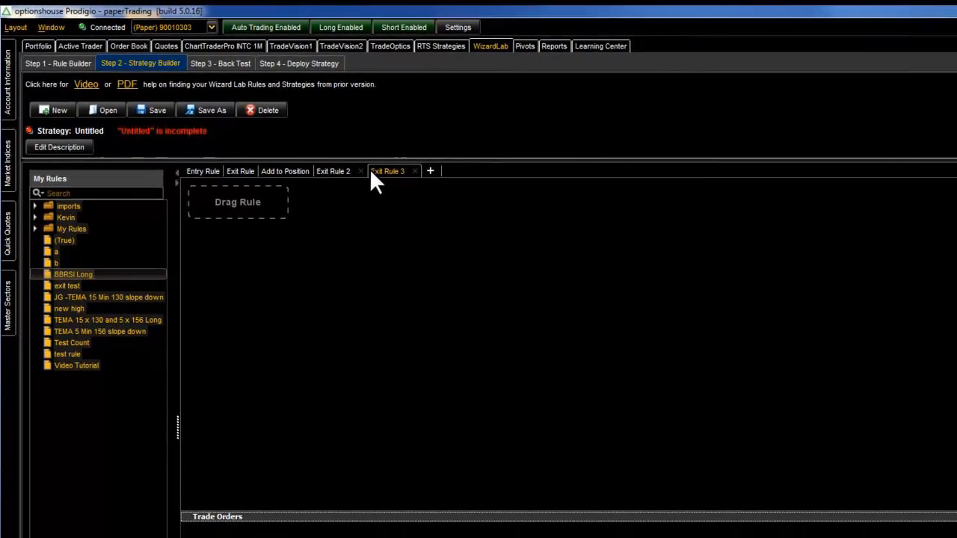
pyautogui.click(360, 171)
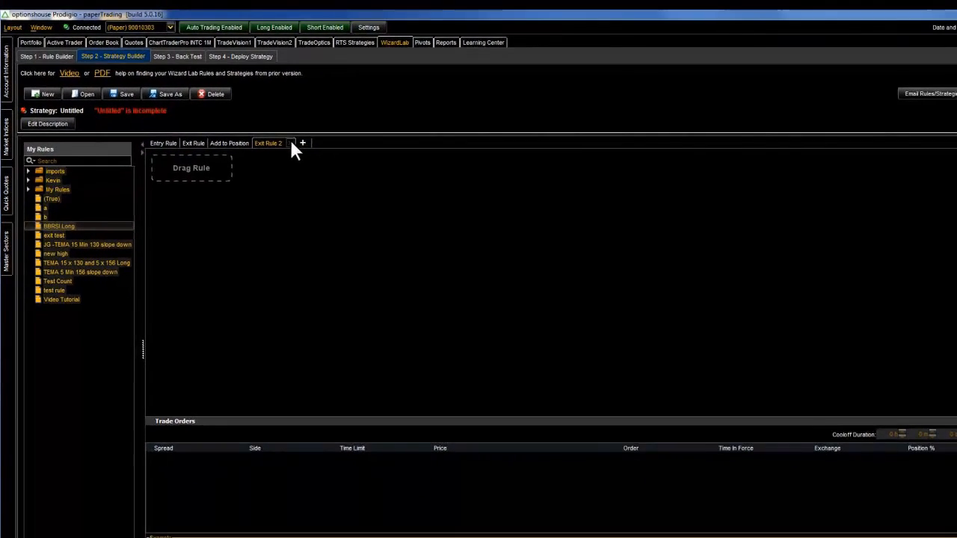
# - Remove the second exit rule and place the BBRSI Long rule in the strategy's entry rule
pyautogui.click(360, 171)
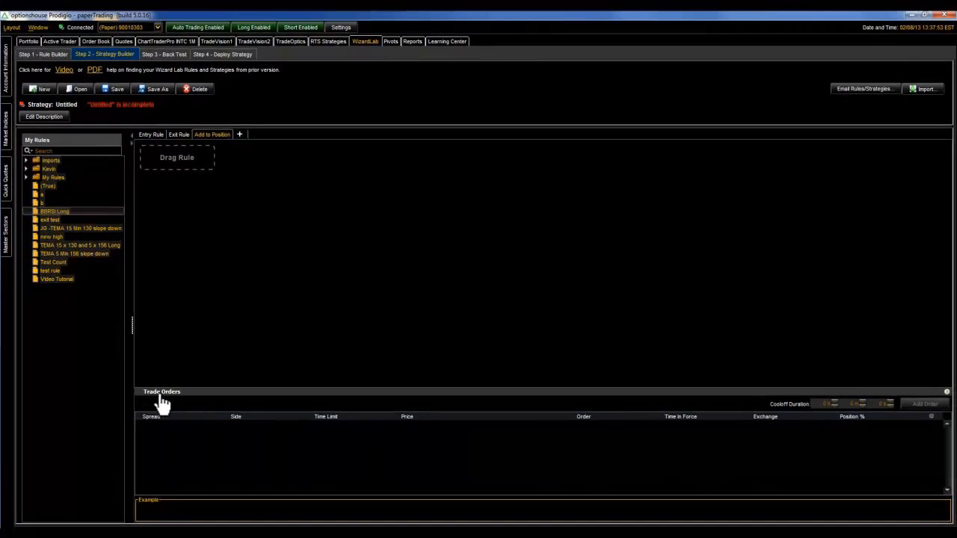
pyautogui.click(155, 135)
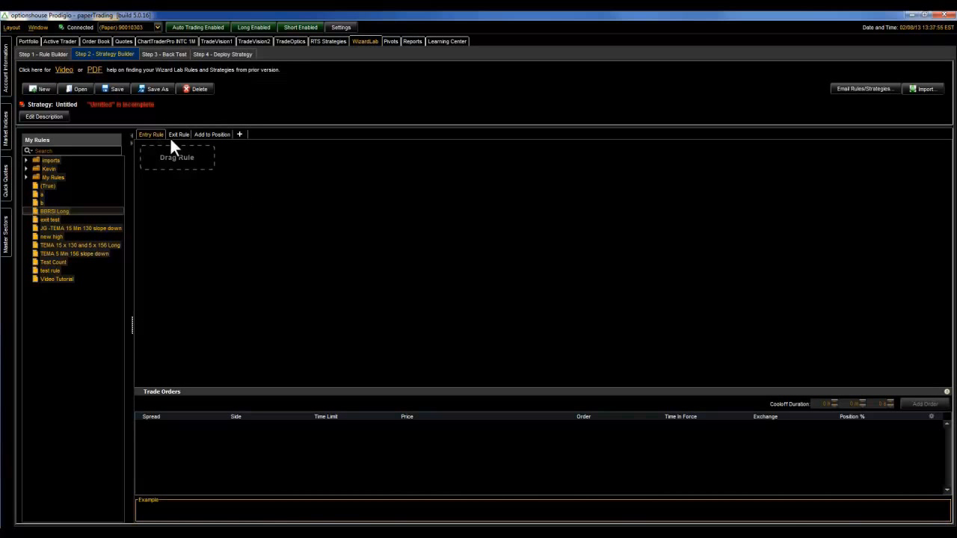
pyautogui.click(66, 212)
pyautogui.moveTo(73, 209); pyautogui.dragTo(167, 169)
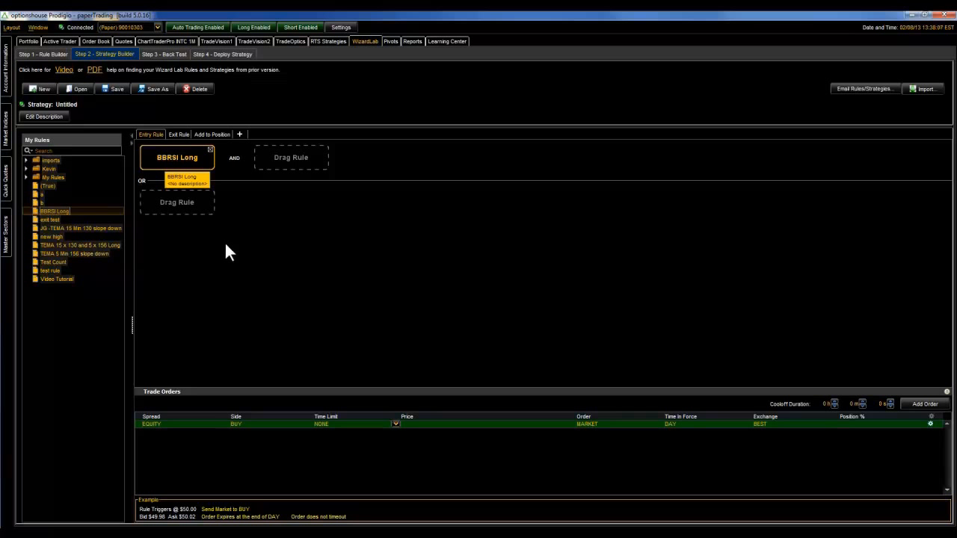
# - Try BBRSI Long in the entry rule's AND and OR slots, and remove the extra copies
pyautogui.moveTo(56, 211); pyautogui.dragTo(263, 159)
pyautogui.moveTo(72, 208); pyautogui.dragTo(163, 202)
pyautogui.click(210, 195)
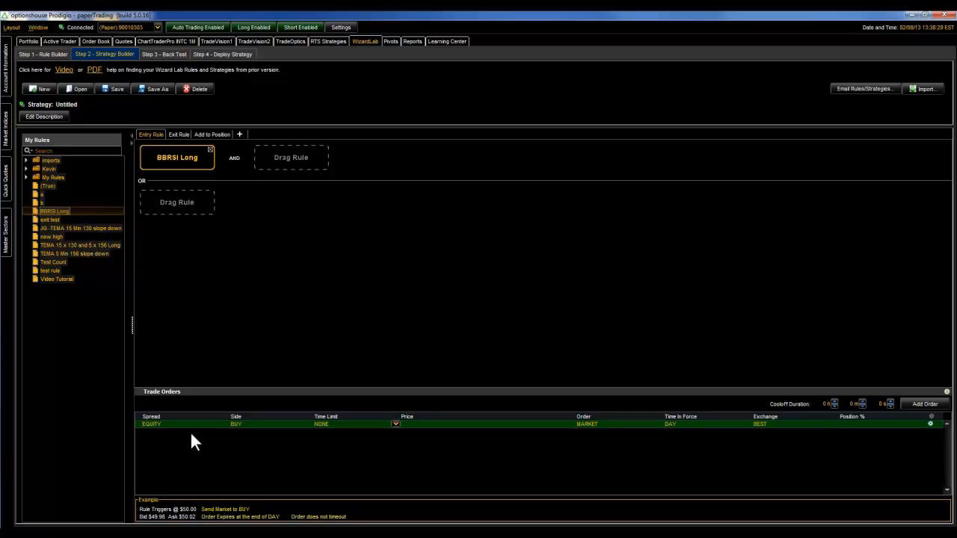
# - Try SELL as the entry order's side, restore BUY, and check the order type while keeping MARKET
pyautogui.click(238, 423)
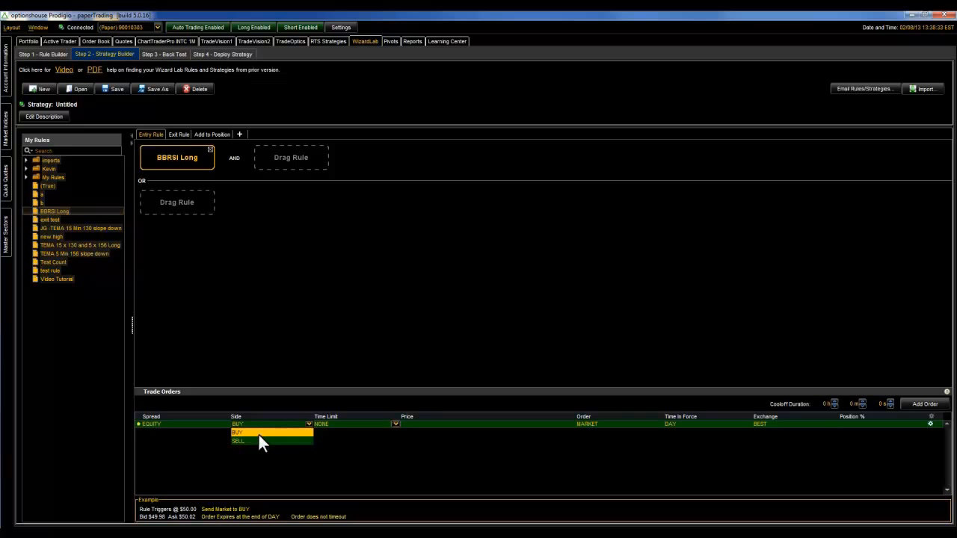
pyautogui.click(243, 442)
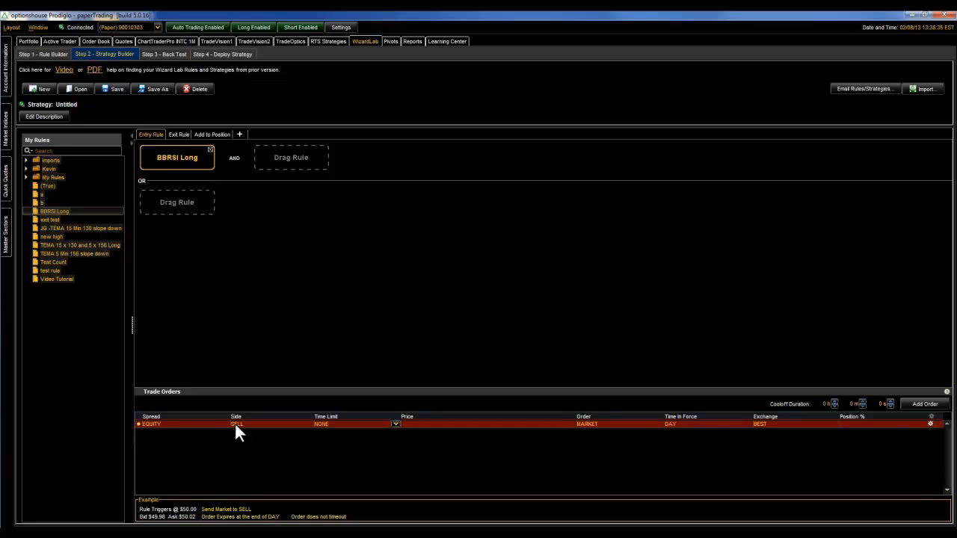
pyautogui.click(235, 426)
pyautogui.click(239, 430)
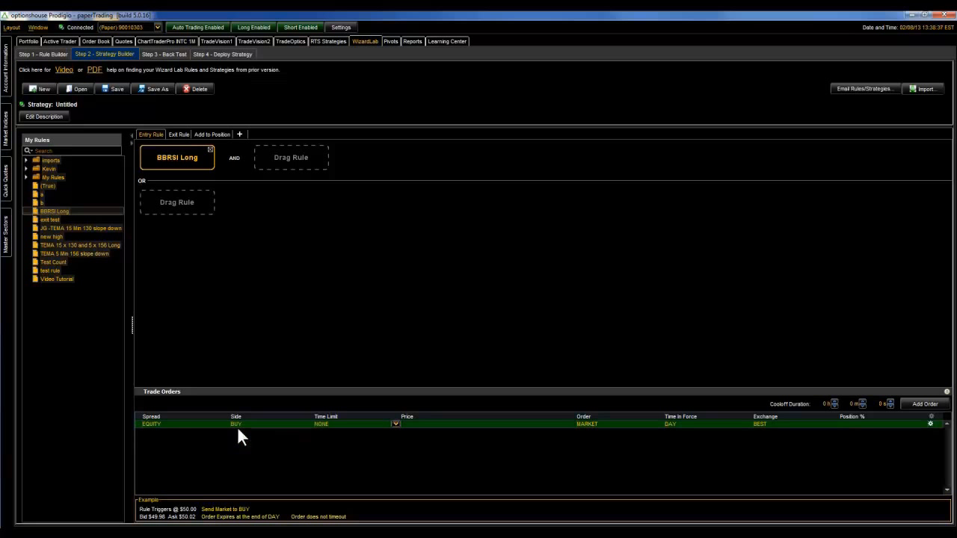
pyautogui.click(587, 424)
pyautogui.click(587, 423)
# - Add a target market sell order at 2.00% and a stop sell order at -1.00%, both relative to the entry price
pyautogui.click(924, 404)
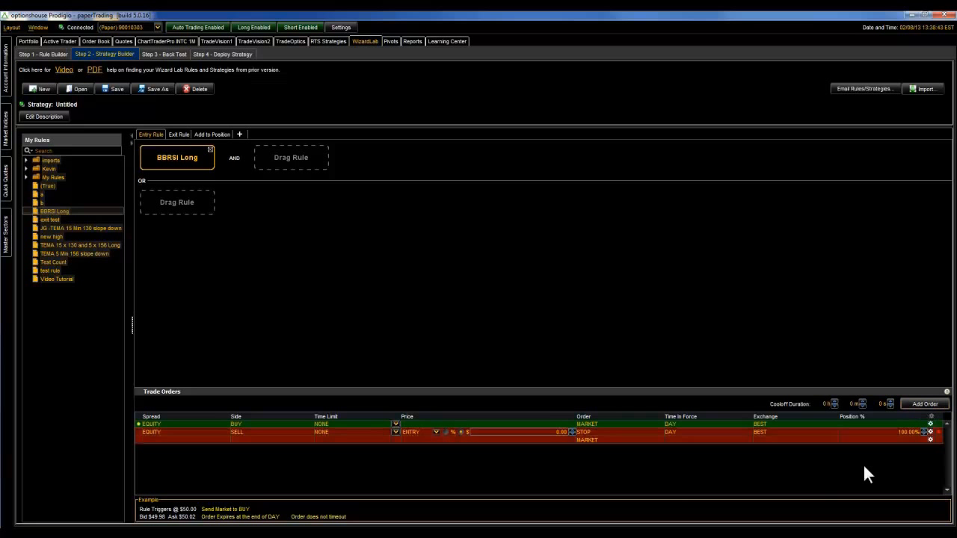
pyautogui.click(586, 433)
pyautogui.click(586, 432)
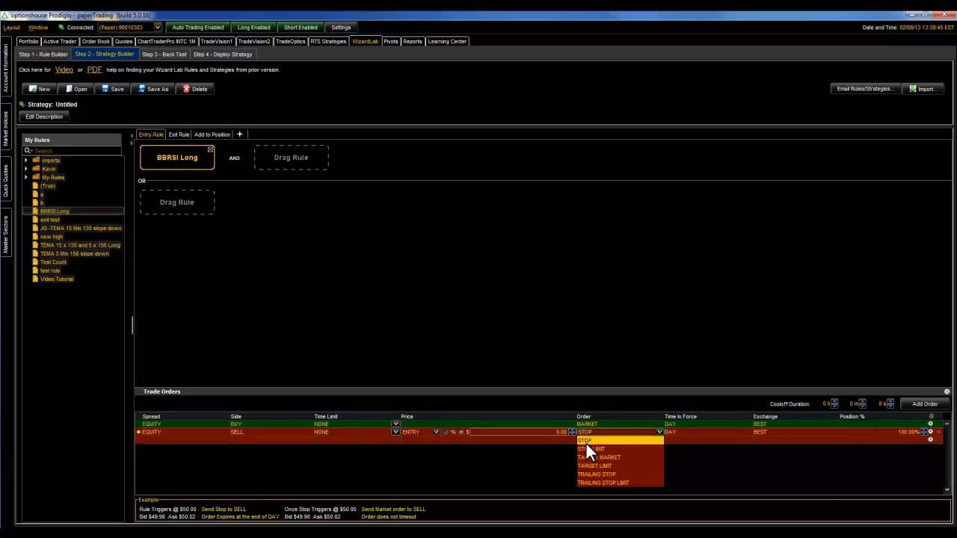
pyautogui.click(584, 457)
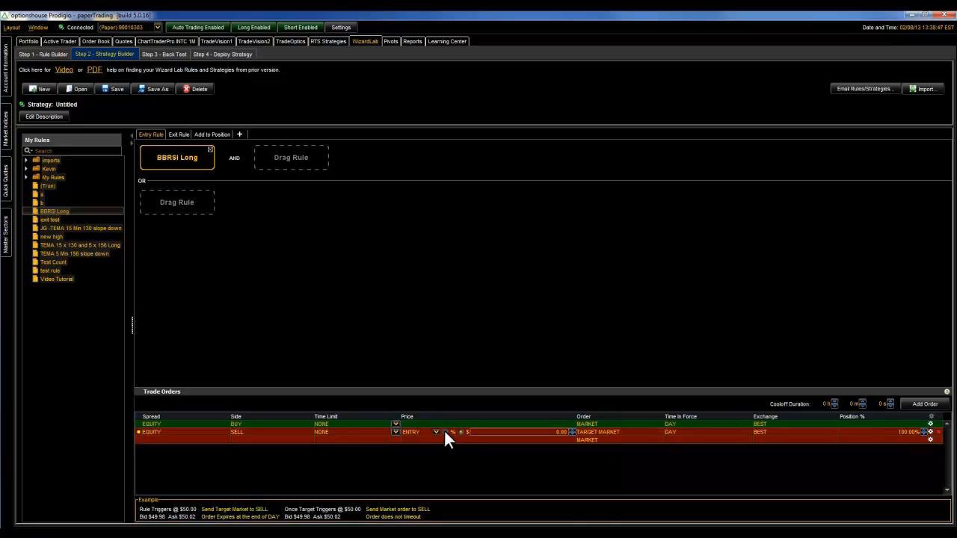
pyautogui.click(444, 431)
pyautogui.click(571, 430)
pyautogui.click(571, 429)
pyautogui.click(924, 404)
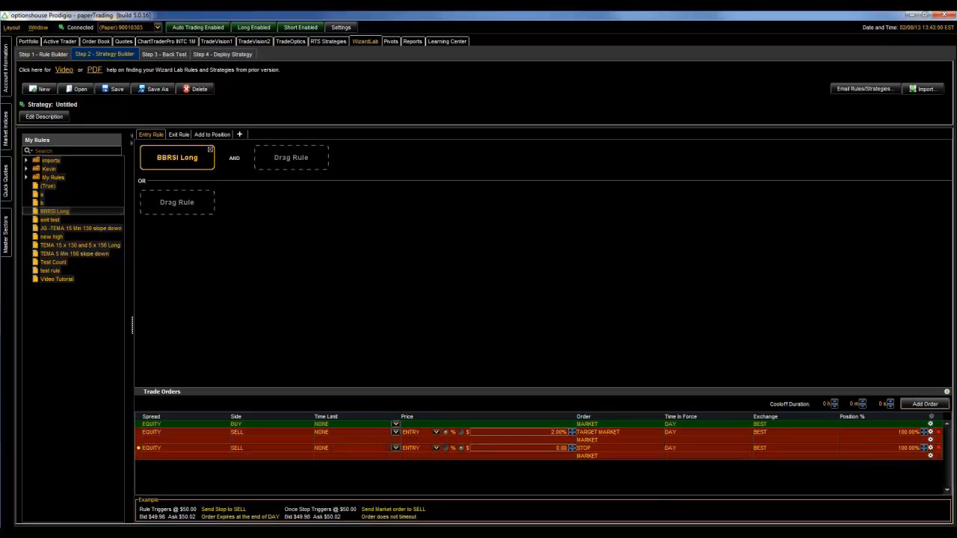
pyautogui.click(446, 448)
# - Save the strategy as "My First Strategy Long" in the mywizardlab folder
pyautogui.click(153, 89)
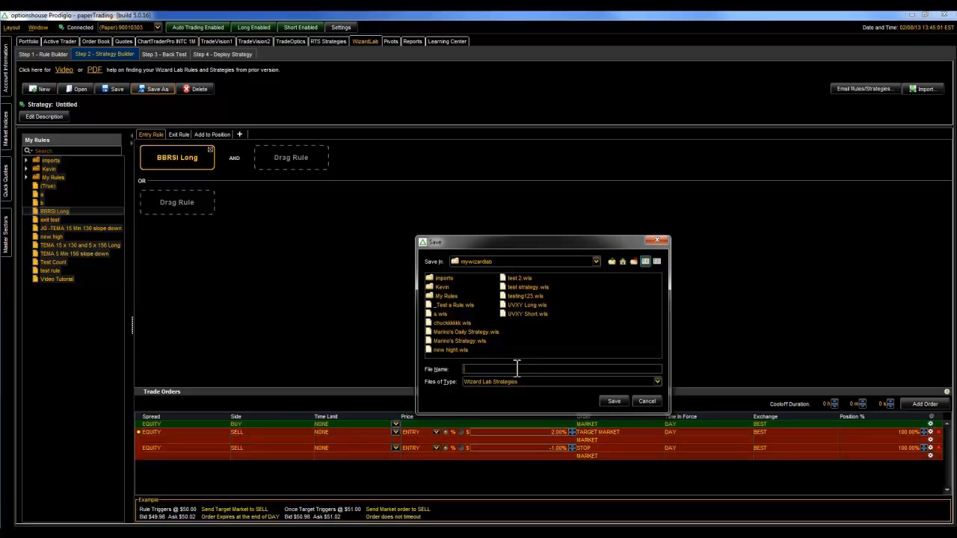
pyautogui.write('My First Strategy Long')
pyautogui.click(601, 399)
pyautogui.click(580, 434)
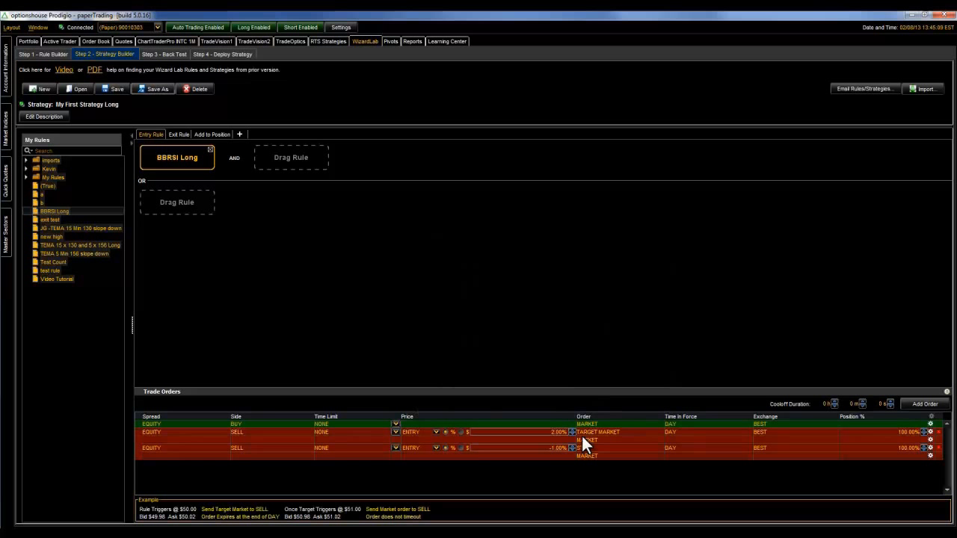
# - Place the exit test rule in the strategy's exit rule, and return to the entry rule
pyautogui.click(180, 135)
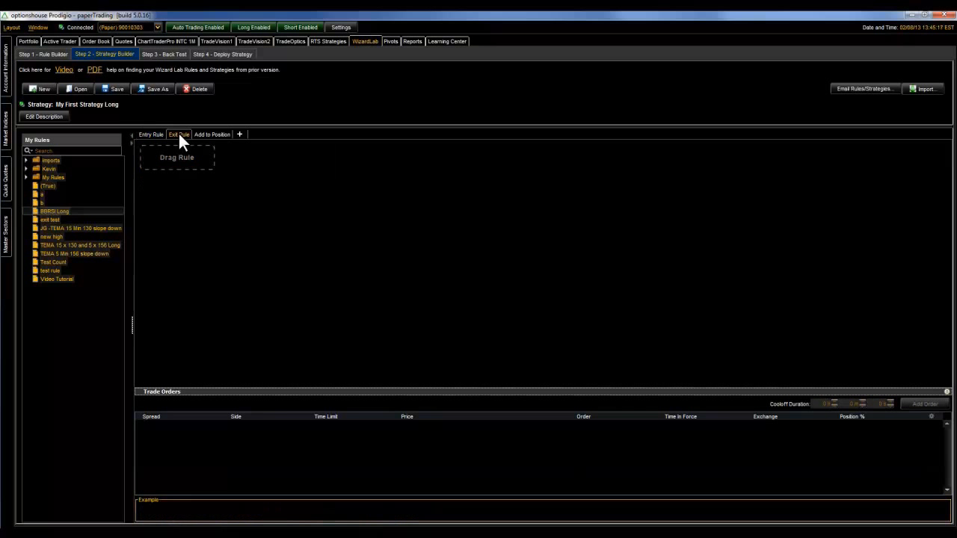
pyautogui.moveTo(53, 221); pyautogui.dragTo(157, 159)
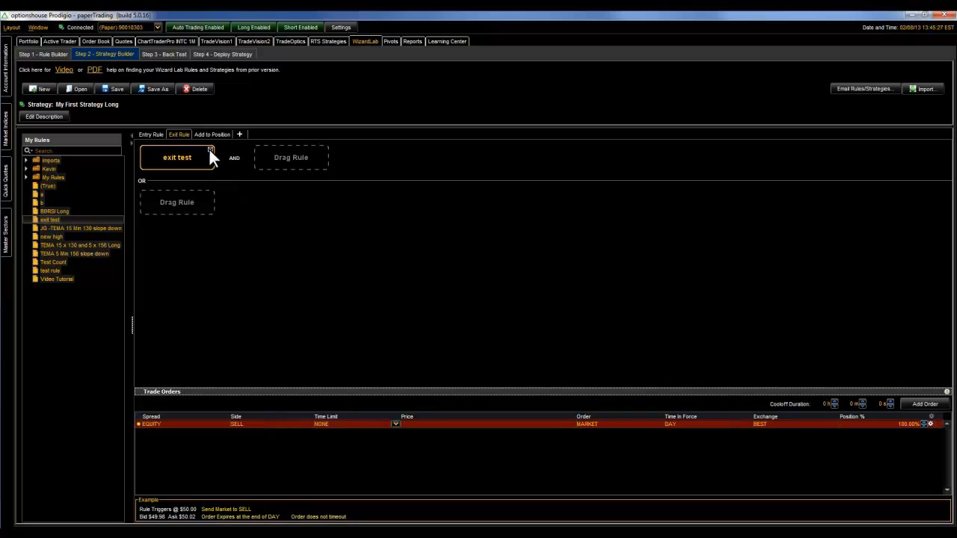
pyautogui.click(152, 134)
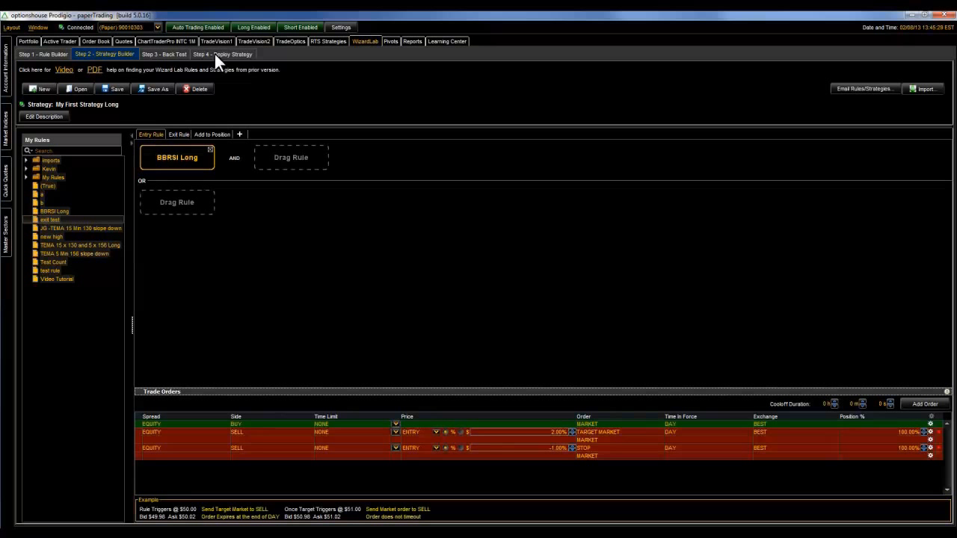
# - Open the Back Test step and load My First Strategy Long.wls
pyautogui.click(154, 54)
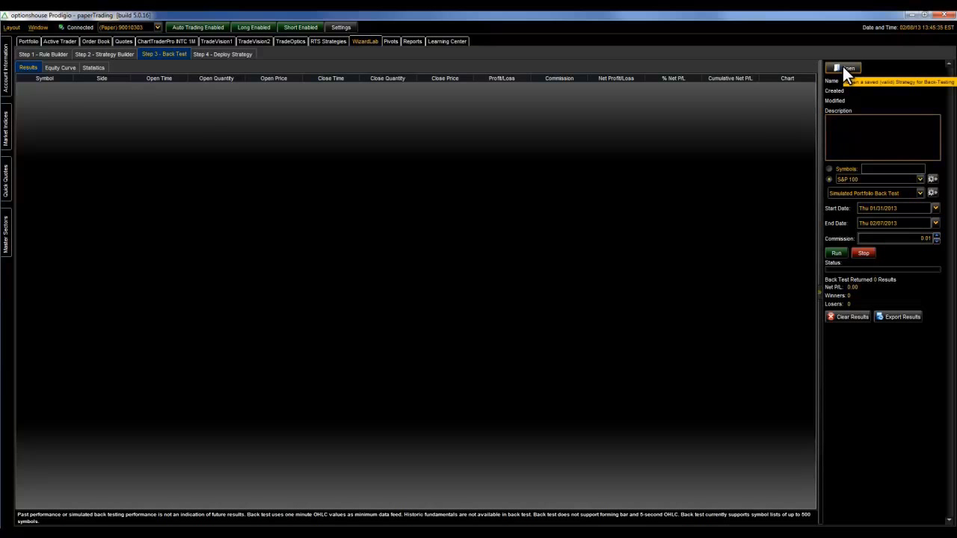
pyautogui.click(845, 67)
pyautogui.click(423, 295)
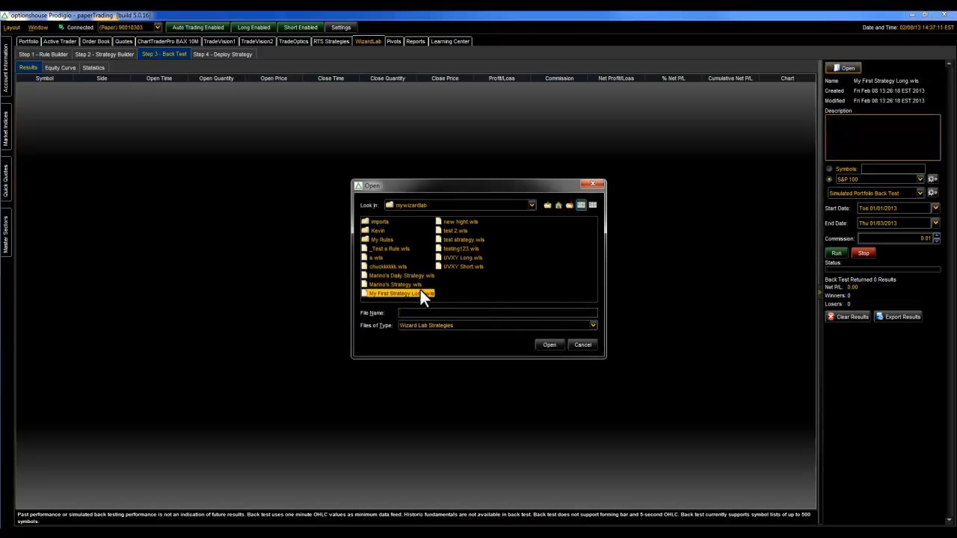
pyautogui.click(475, 313)
pyautogui.doubleClick(475, 313)
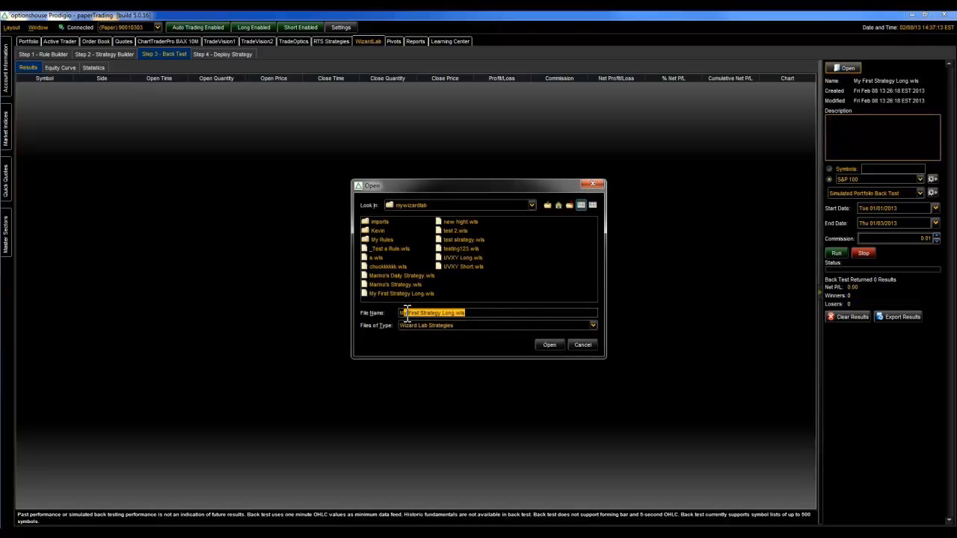
pyautogui.click(549, 345)
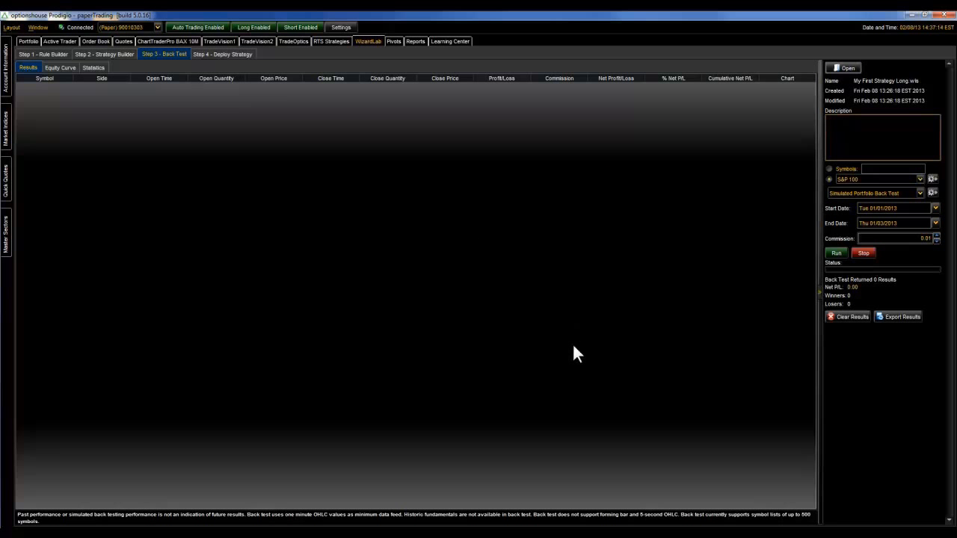
# - Set the back test to the Nasdaq 100 symbol list and Raw Mode Back Test
pyautogui.click(847, 180)
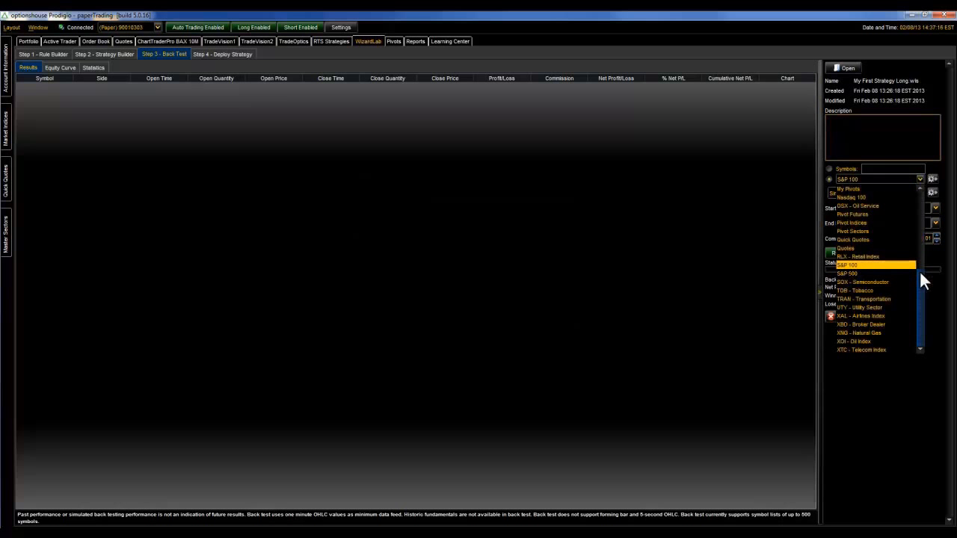
pyautogui.click(859, 197)
pyautogui.click(860, 192)
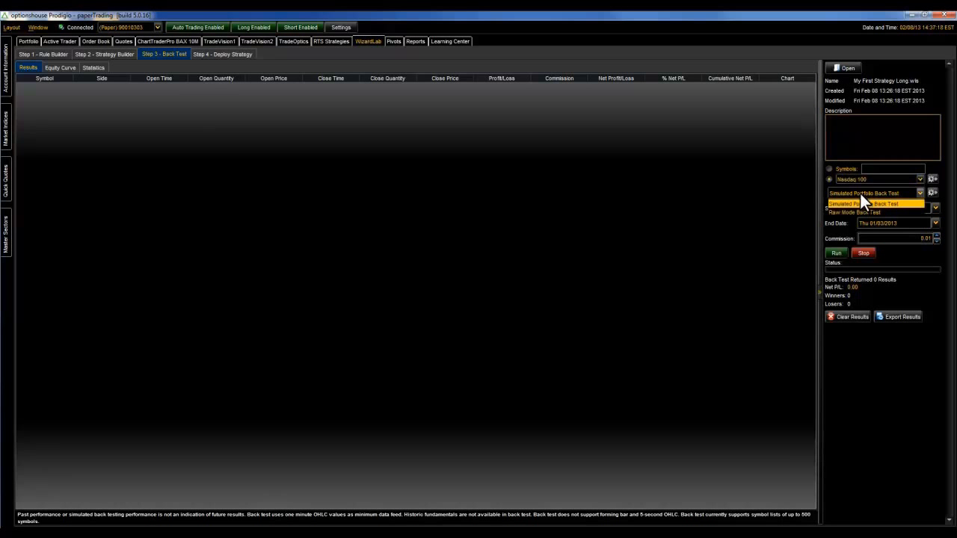
pyautogui.click(865, 210)
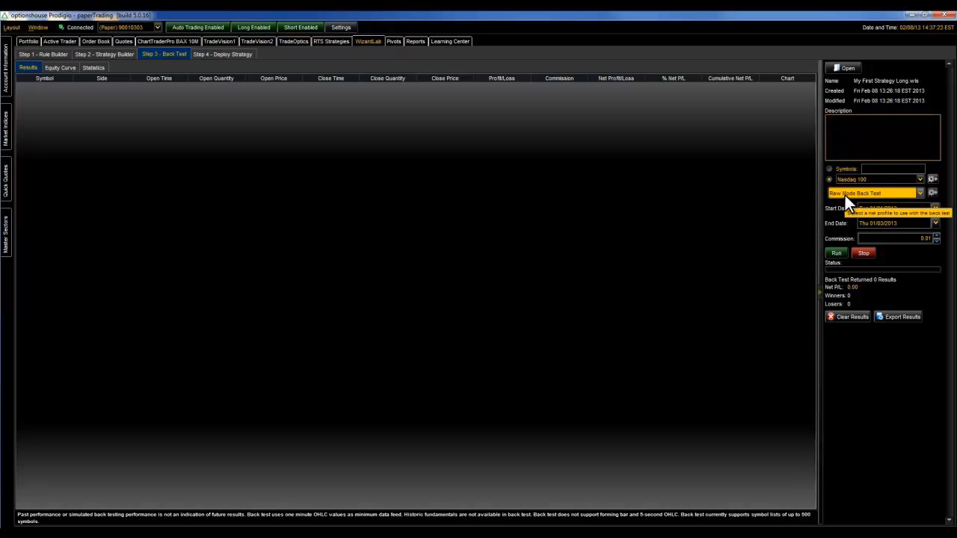
# - Set the test period from 01/01/2013 to 01/03/2013 and run the back test
pyautogui.click(934, 208)
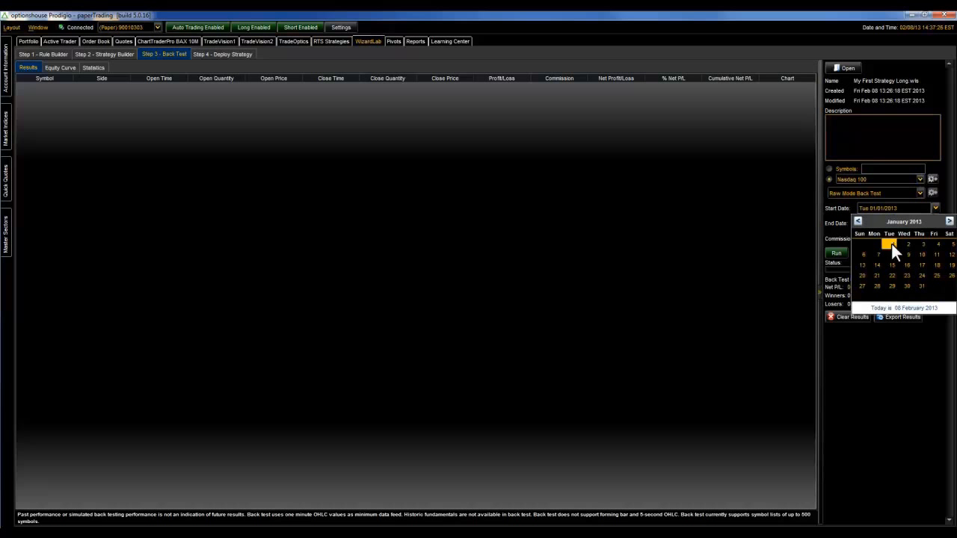
pyautogui.click(891, 244)
pyautogui.click(934, 223)
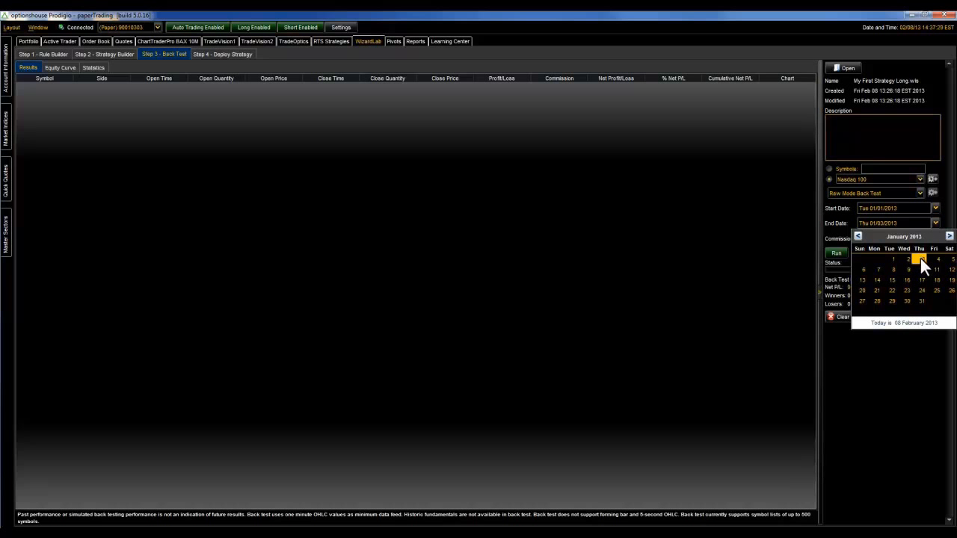
pyautogui.click(920, 257)
pyautogui.click(838, 253)
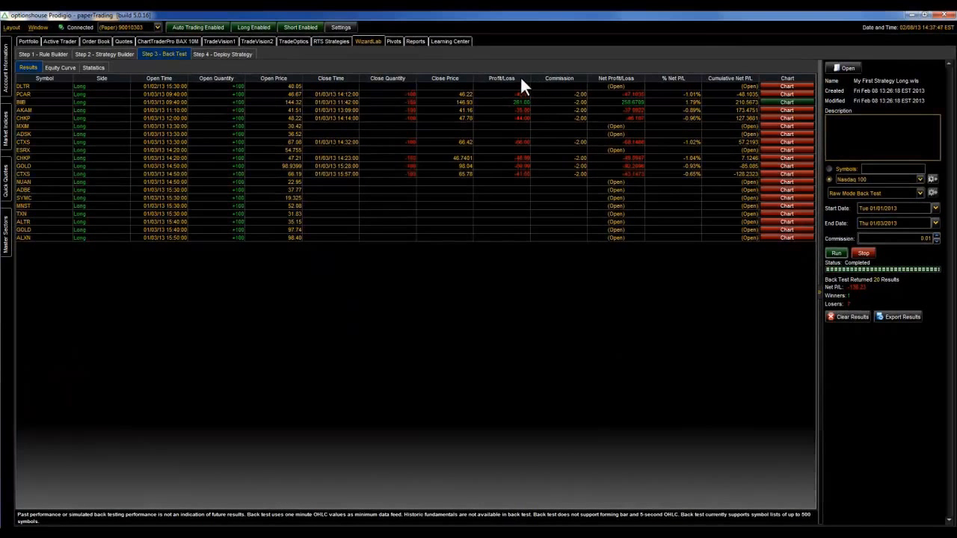
# - Sort the back test results by Profit/Loss from highest to lowest and open the chart of the BIIB trade
pyautogui.click(515, 79)
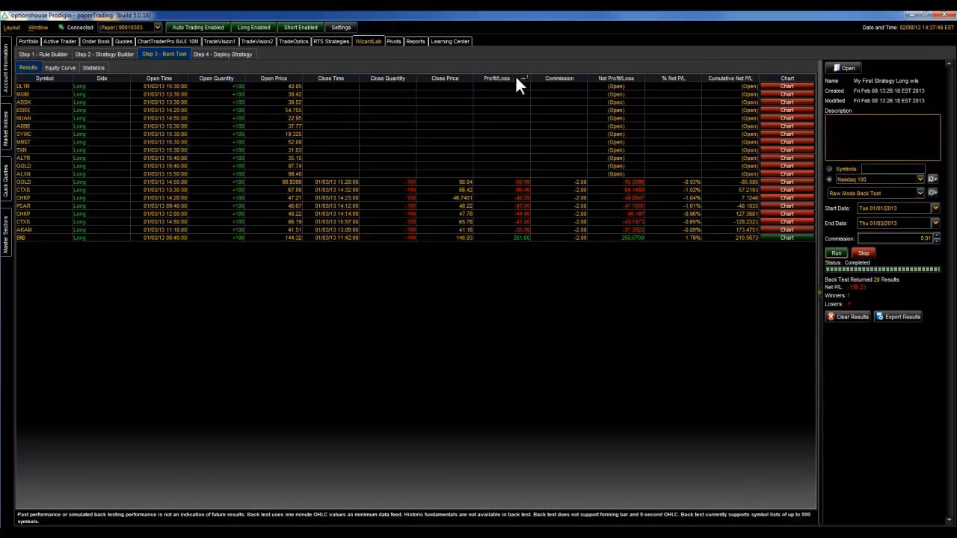
pyautogui.click(515, 79)
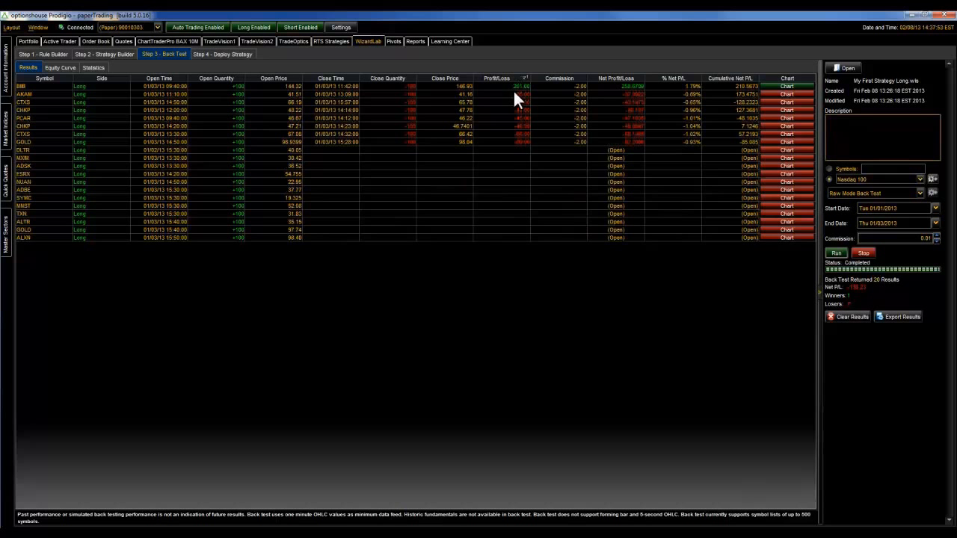
pyautogui.click(781, 86)
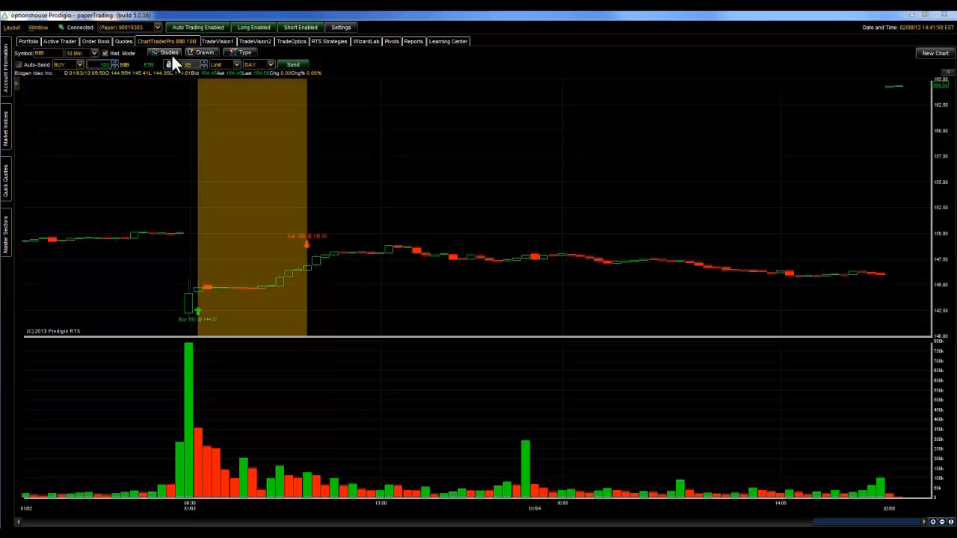
# - Review the RSI, Constant and Bollinger Band blocks of the BBRSI Long rule, and return to the BIIB chart
pyautogui.click(365, 42)
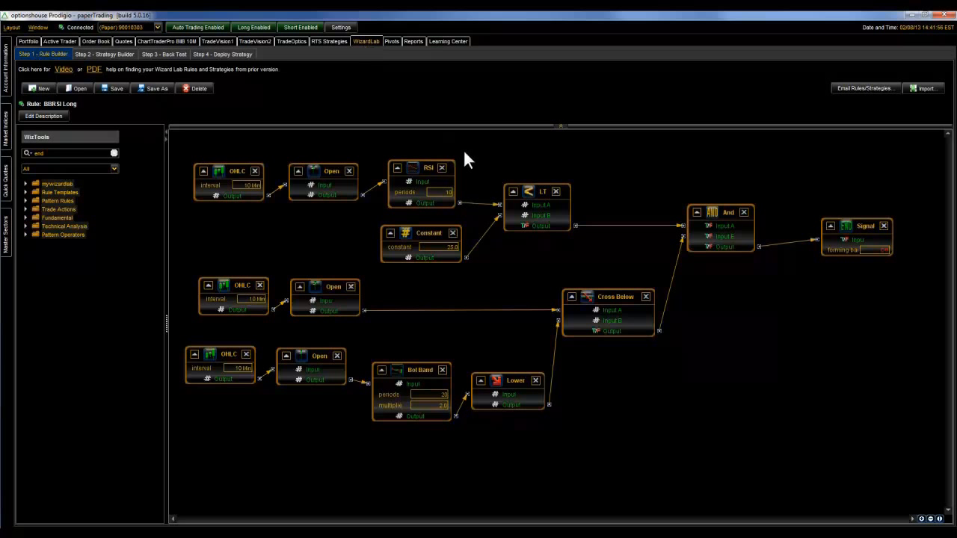
pyautogui.click(449, 172)
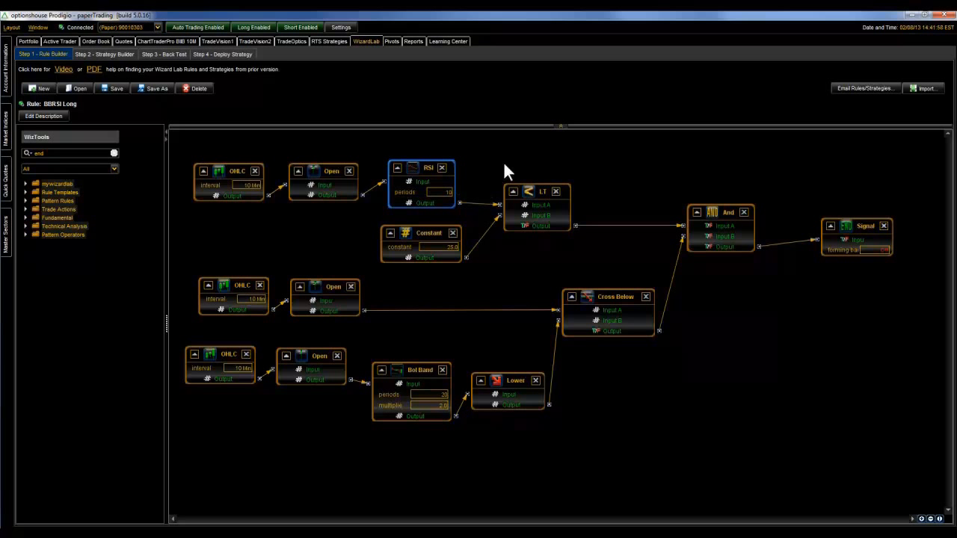
pyautogui.click(444, 237)
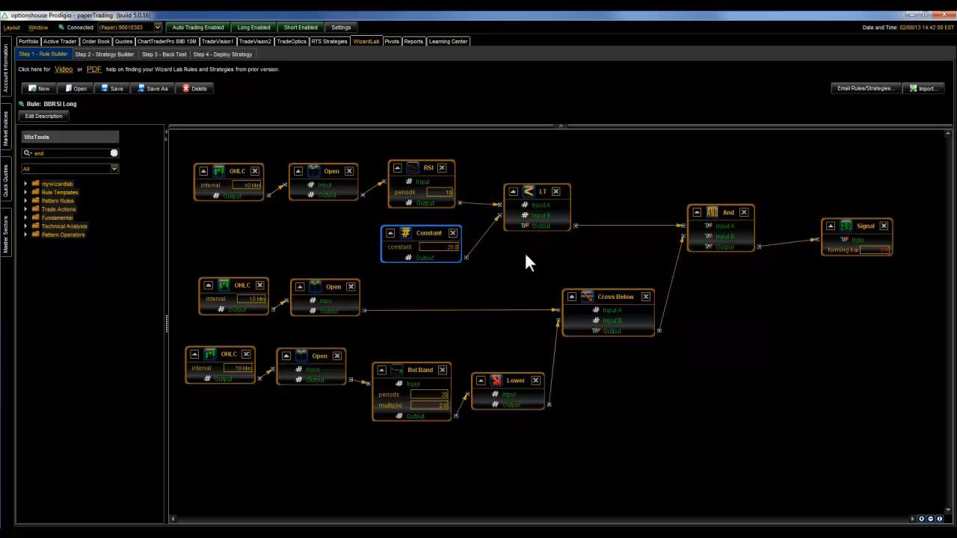
pyautogui.click(419, 373)
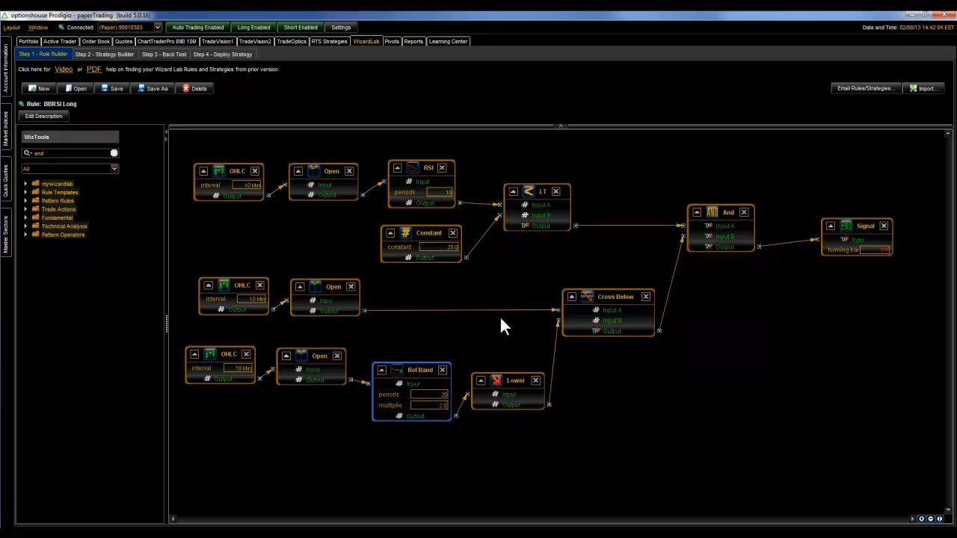
pyautogui.click(192, 40)
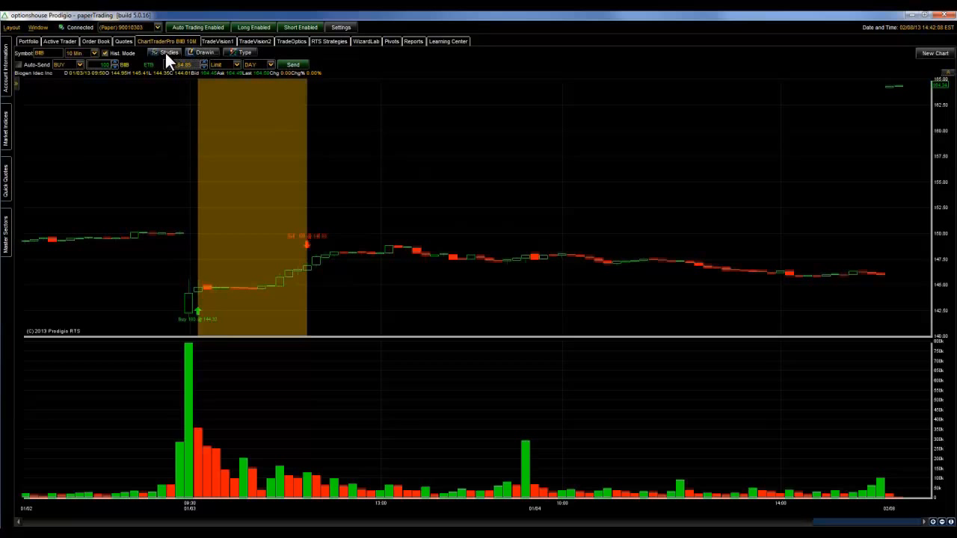
# - Add the RSI study to the BIIB chart
pyautogui.click(166, 53)
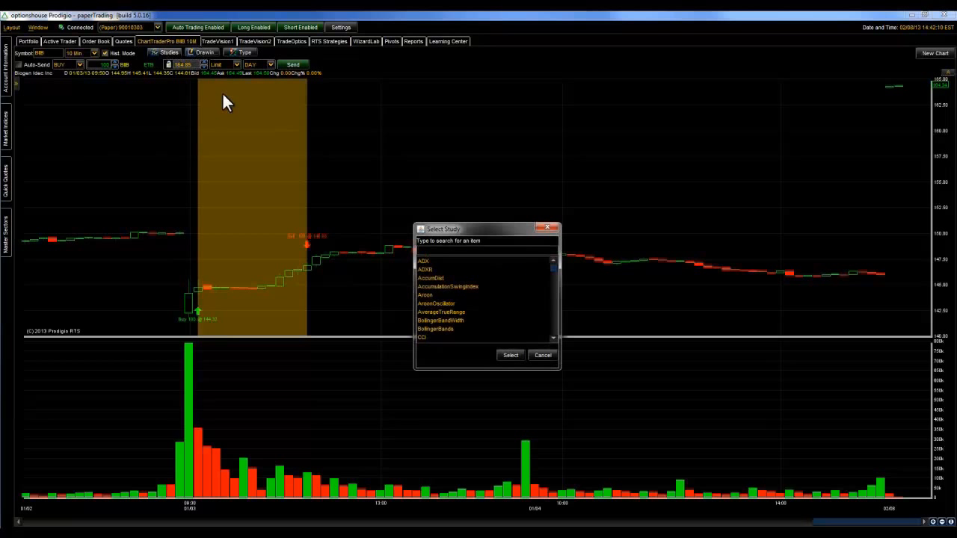
pyautogui.write('RSI')
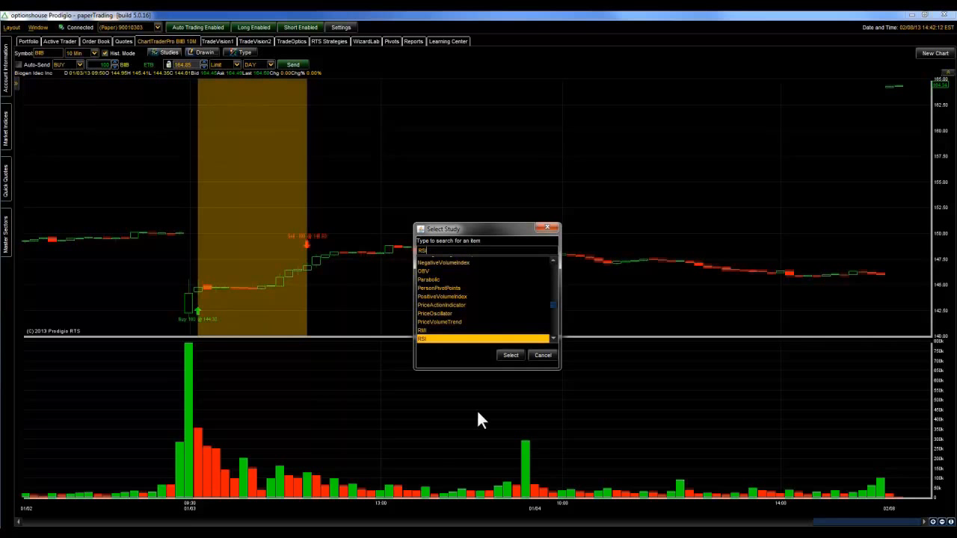
pyautogui.click(515, 355)
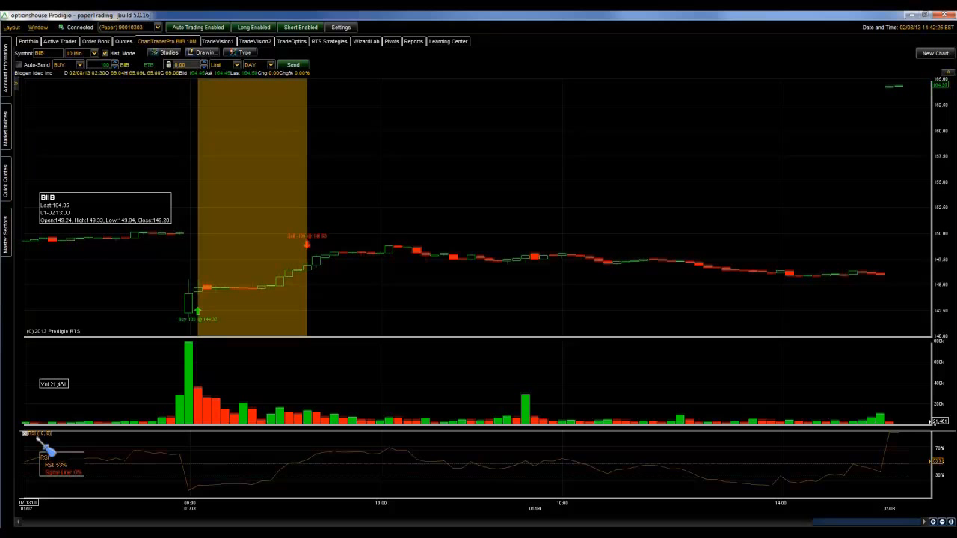
# - Set the Oversold value of the chart's RSI study to 0.25 in its study properties
pyautogui.click(30, 432)
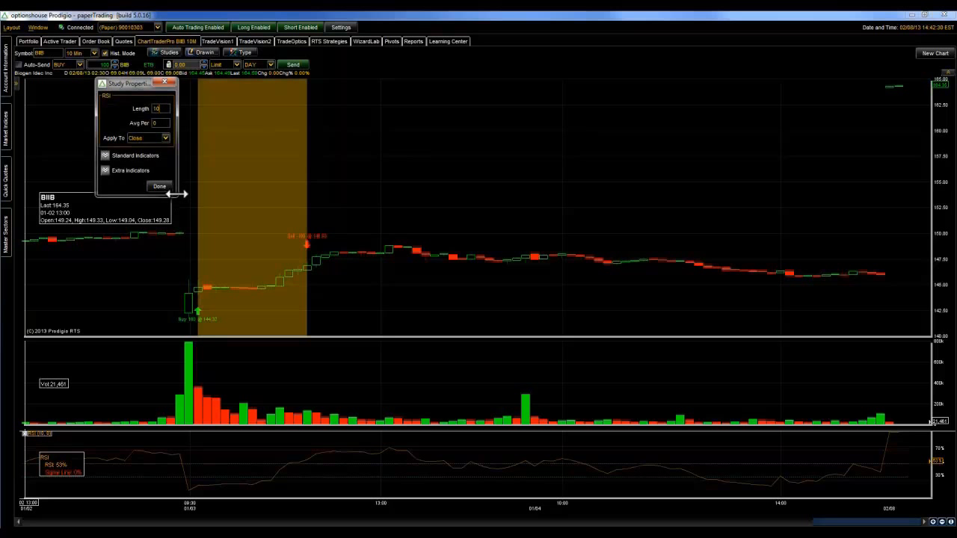
pyautogui.moveTo(176, 193); pyautogui.dragTo(217, 192)
pyautogui.click(105, 155)
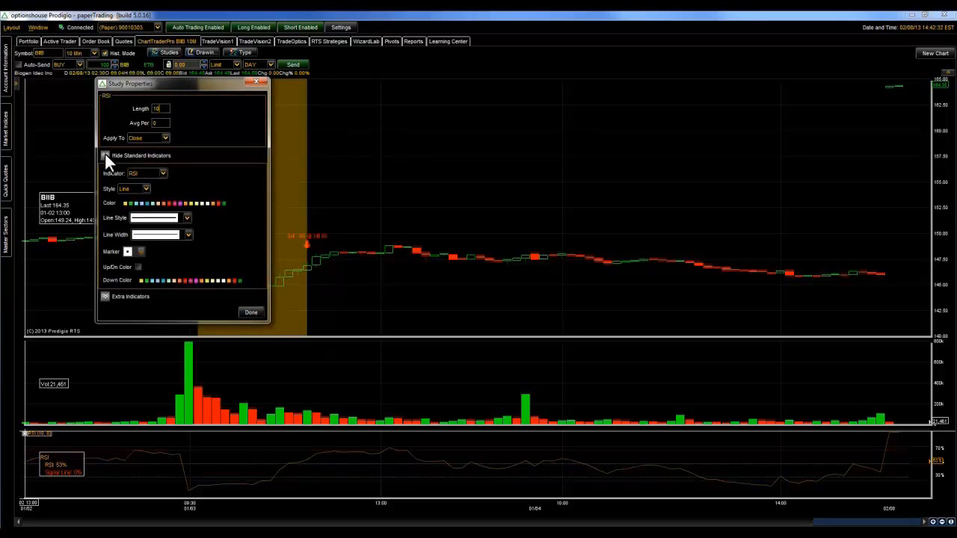
pyautogui.moveTo(164, 108); pyautogui.dragTo(154, 108)
pyautogui.click(162, 173)
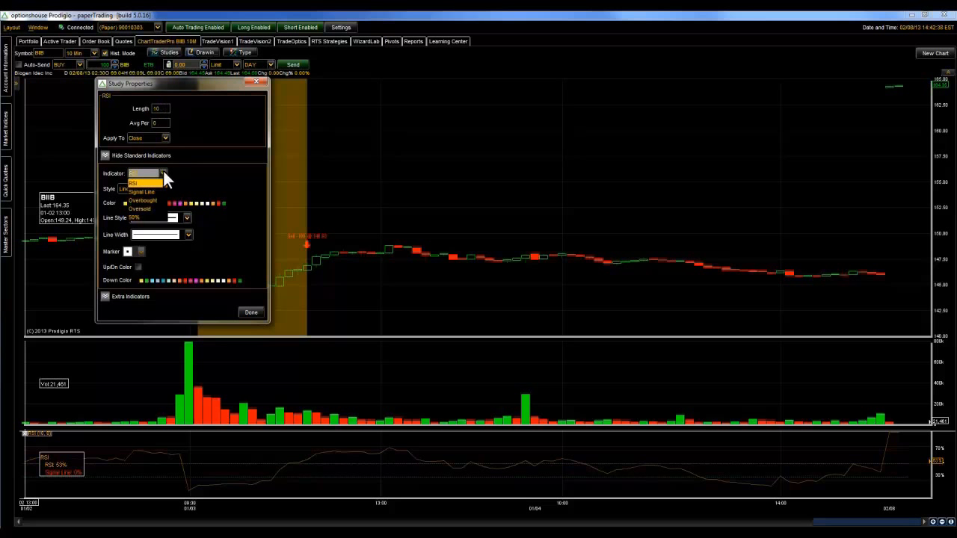
pyautogui.click(147, 208)
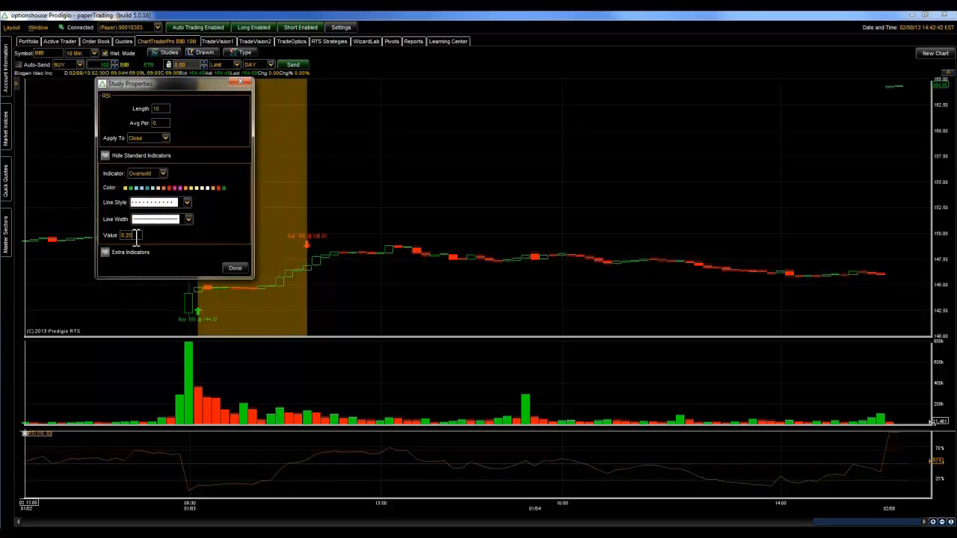
pyautogui.click(230, 267)
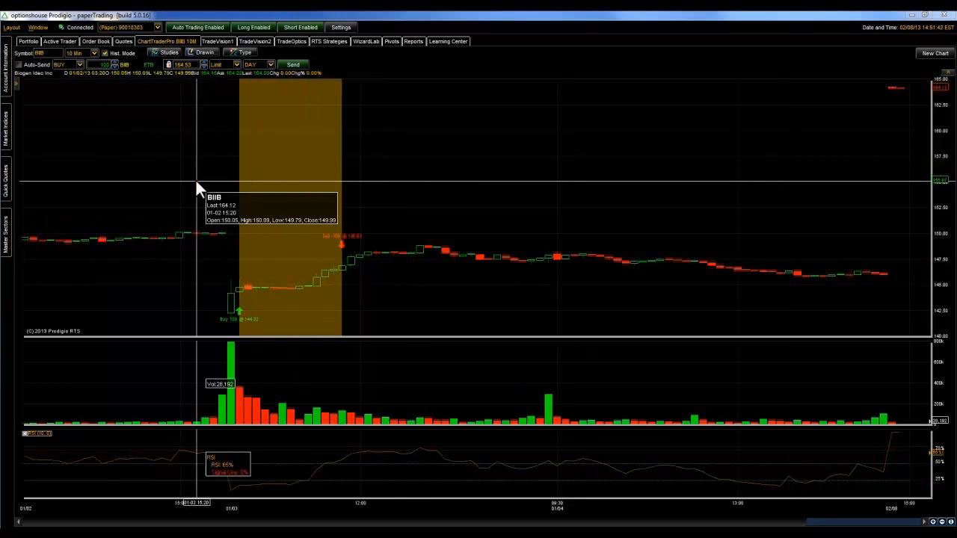
# - Add the BollingerBands study to the BIIB chart, check its properties, and reload the chart at the 10 Min interval
pyautogui.click(166, 53)
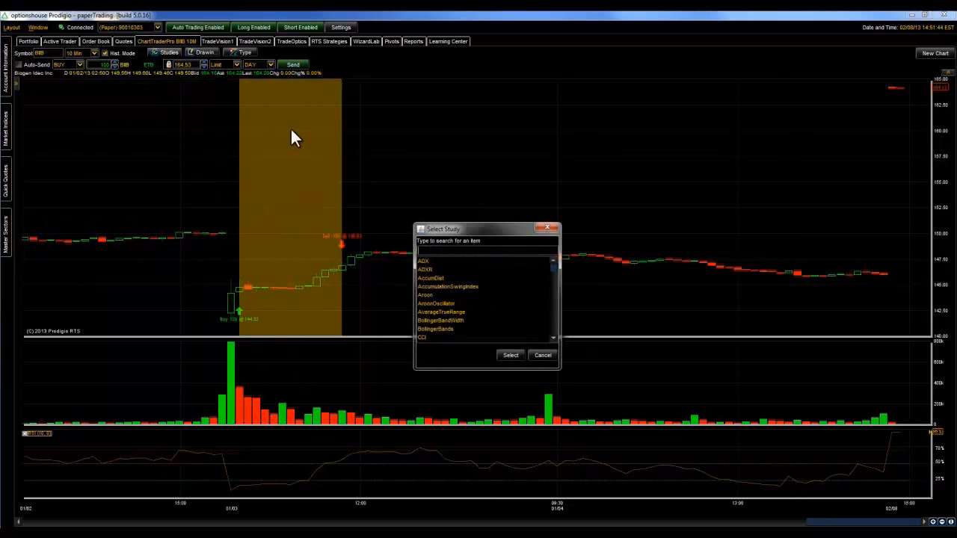
pyautogui.click(426, 329)
pyautogui.click(503, 354)
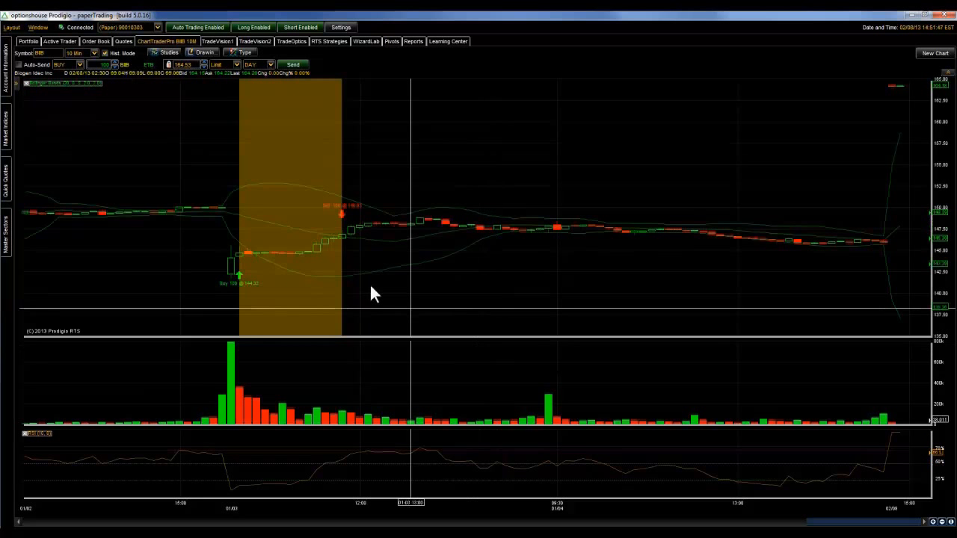
pyautogui.doubleClick(91, 83)
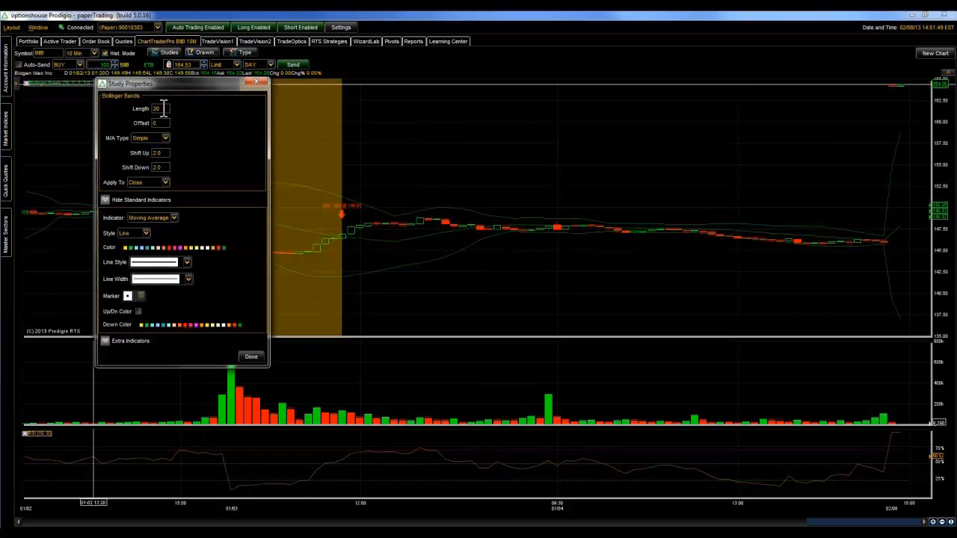
pyautogui.click(247, 357)
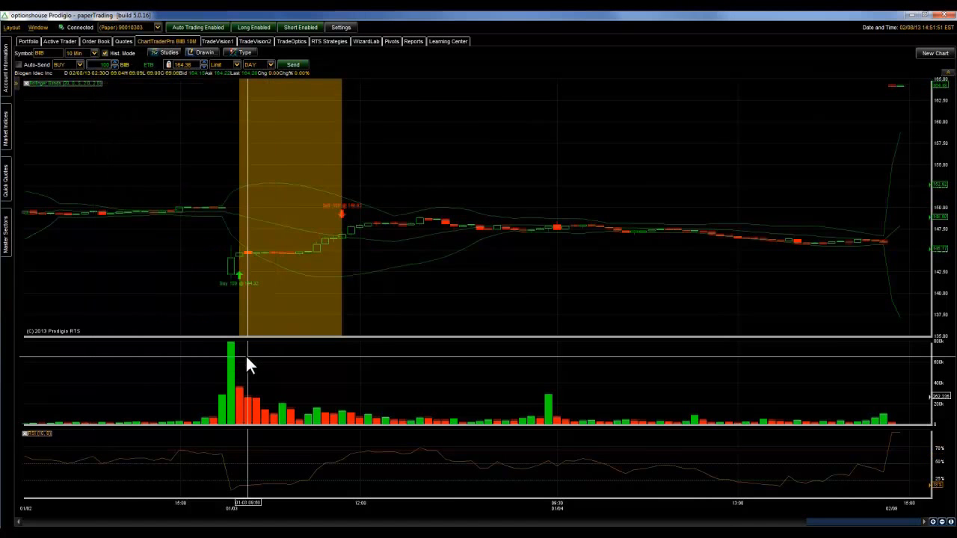
pyautogui.moveTo(242, 252)
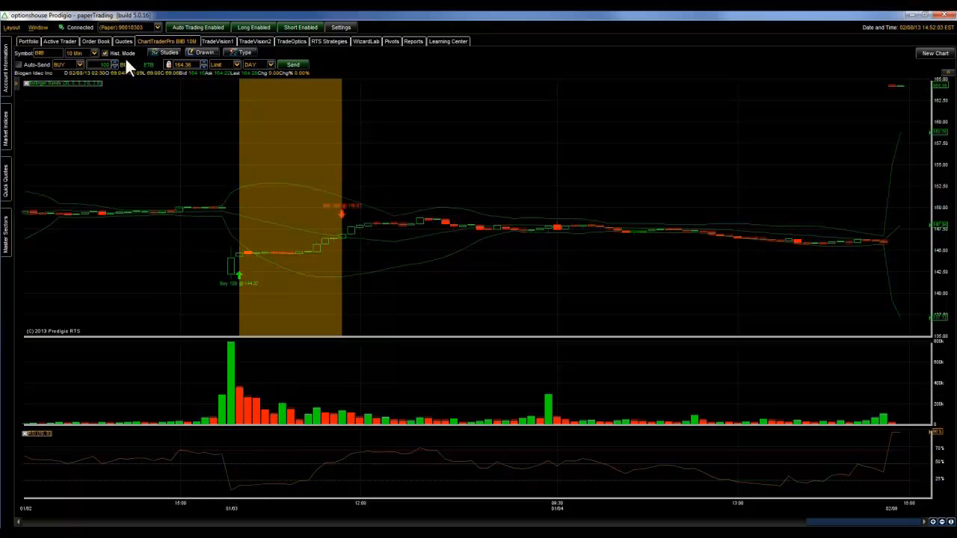
pyautogui.click(94, 53)
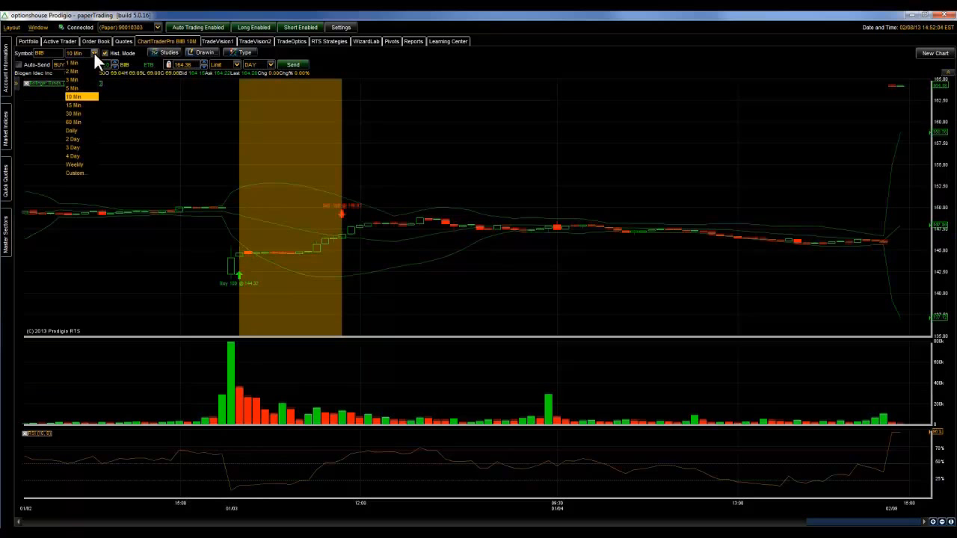
pyautogui.click(82, 90)
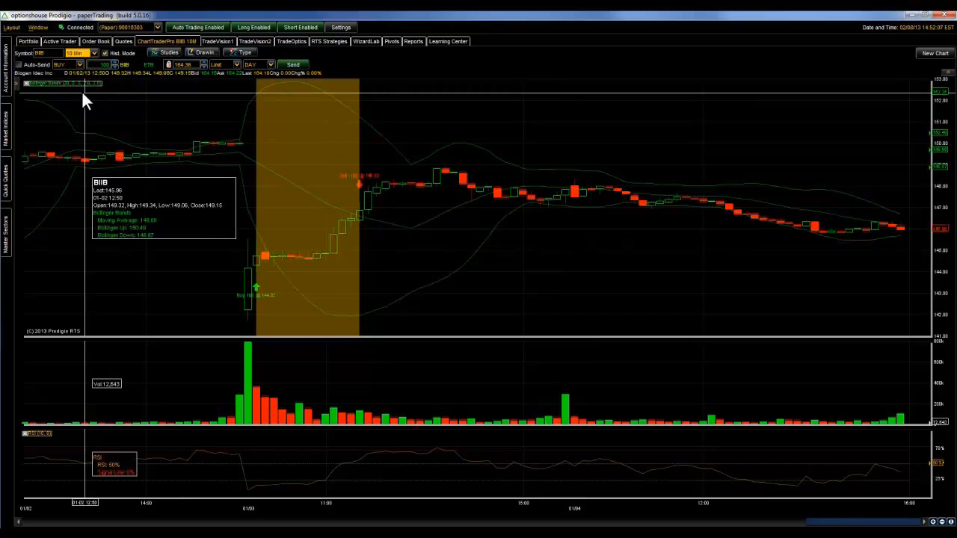
# - Look over the two deployment targets, TradeOptics and RTS Strategies, and return to the Deploy Strategy page of WizardLab
pyautogui.click(359, 42)
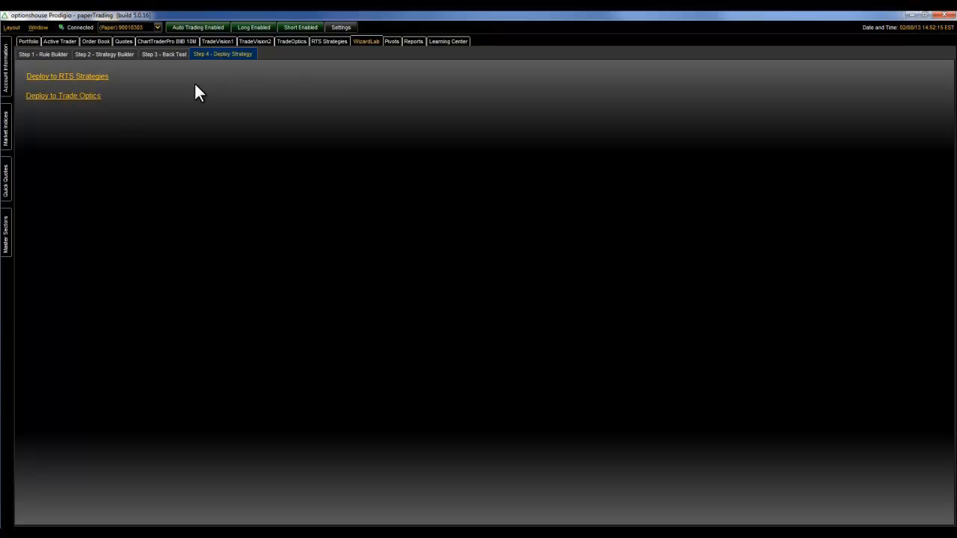
pyautogui.click(292, 41)
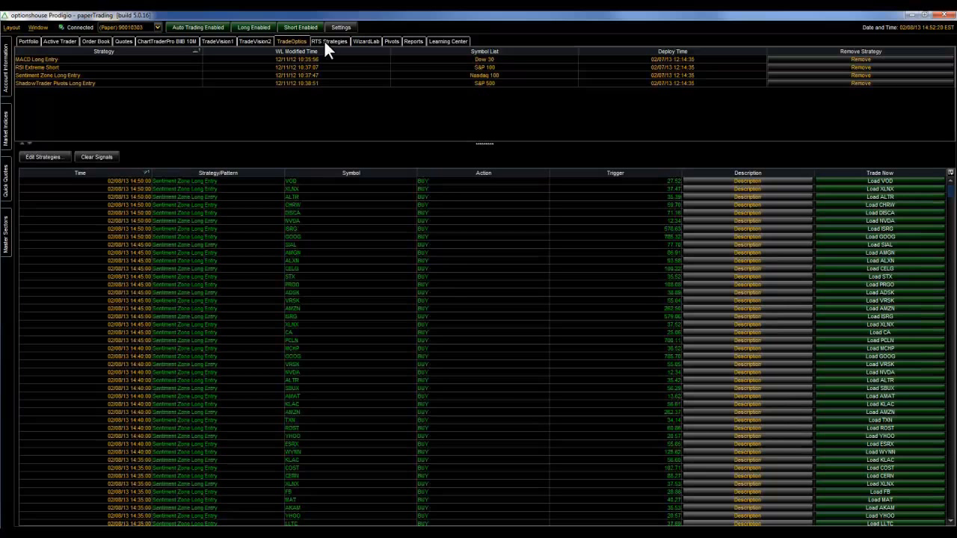
pyautogui.click(325, 43)
pyautogui.click(365, 42)
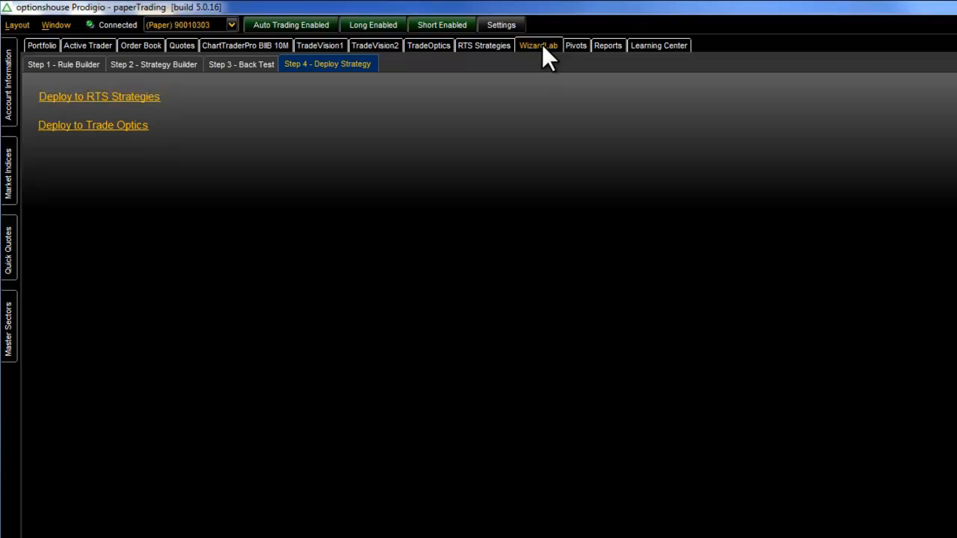
# - Search the available RTS strategies for "my first" and add My First Strategy Long to the selected strategies
pyautogui.click(137, 96)
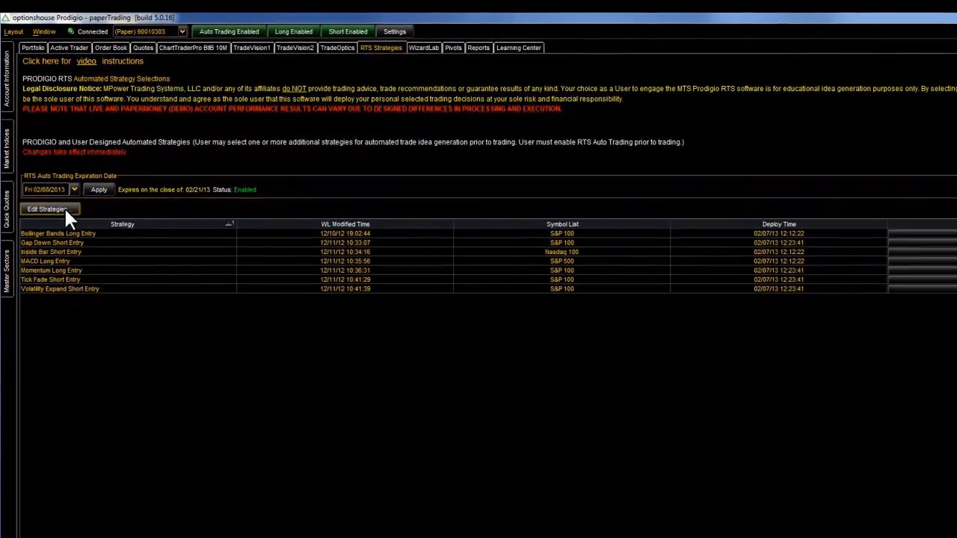
pyautogui.click(68, 215)
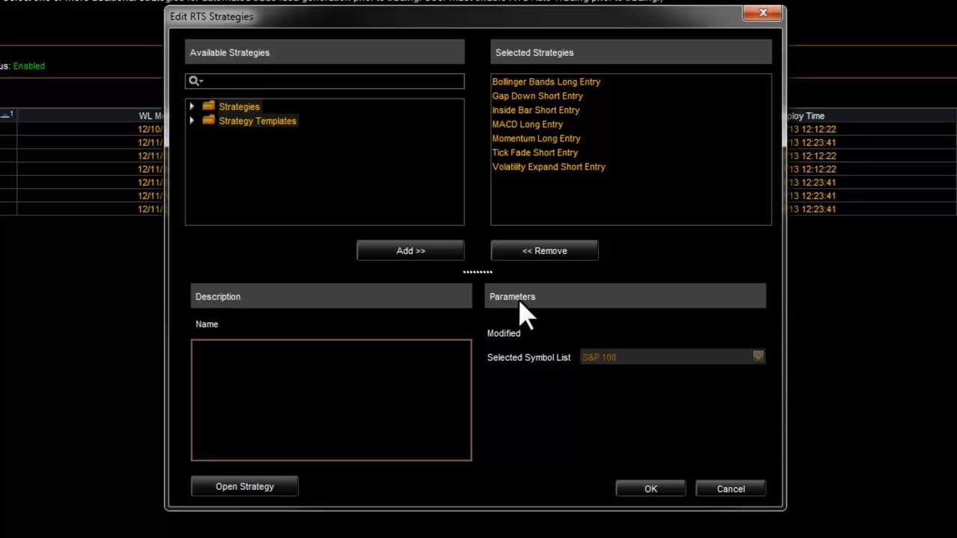
pyautogui.write('my fir')
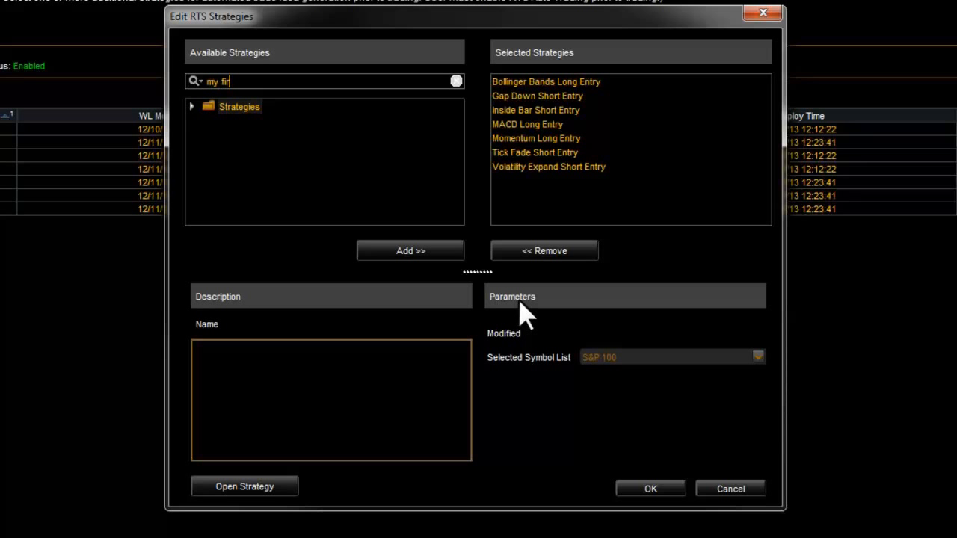
pyautogui.write('st')
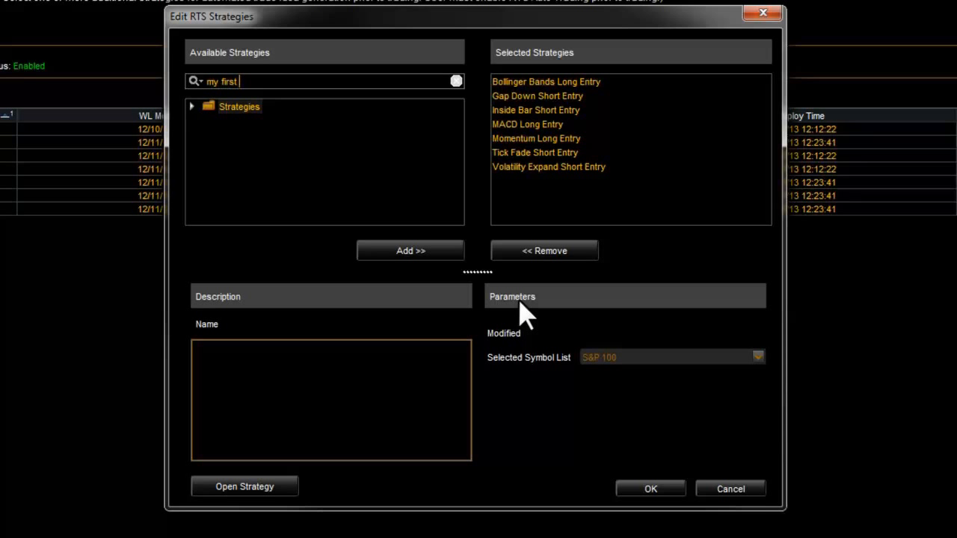
pyautogui.click(192, 106)
pyautogui.click(238, 122)
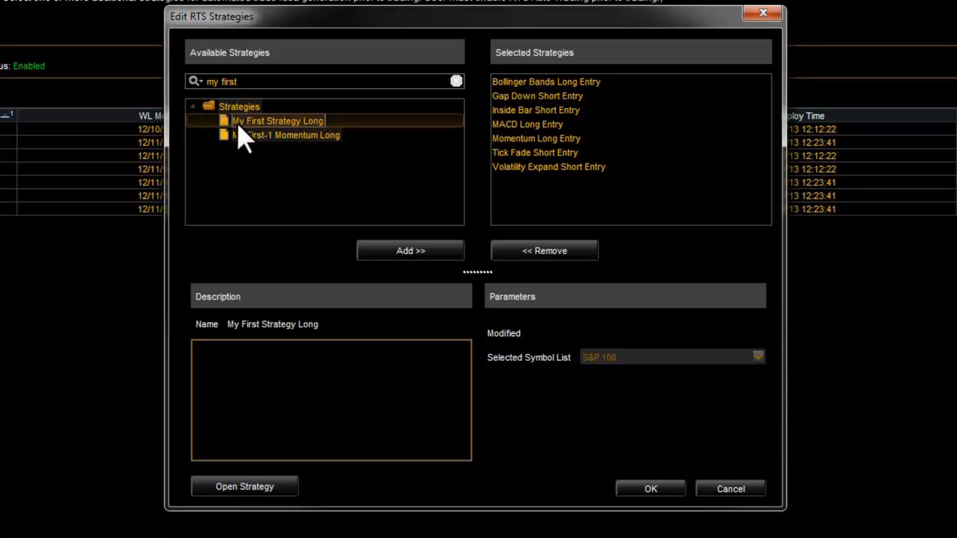
pyautogui.click(402, 257)
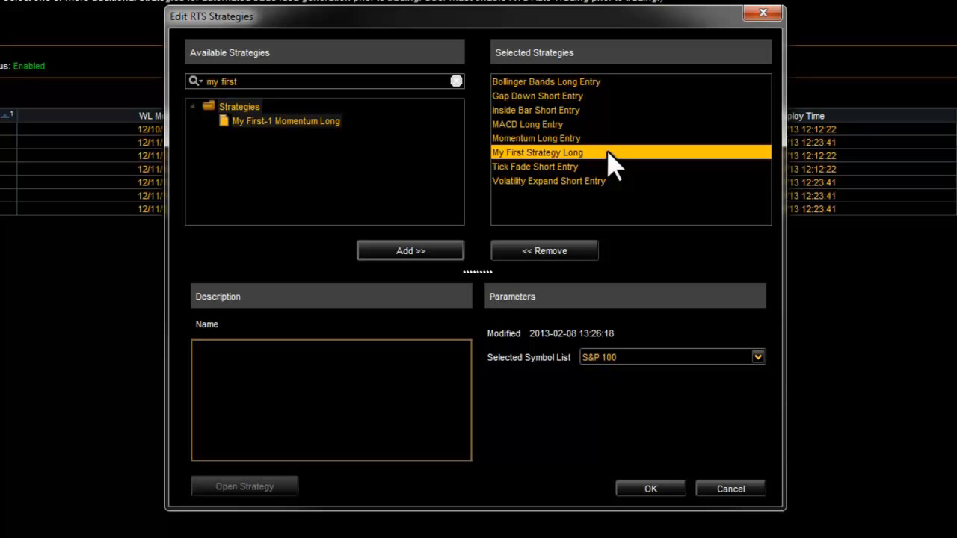
# - Set the symbol list of My First Strategy Long to Nasdaq 100, deploy it, and select it among the RTS strategies
pyautogui.click(666, 355)
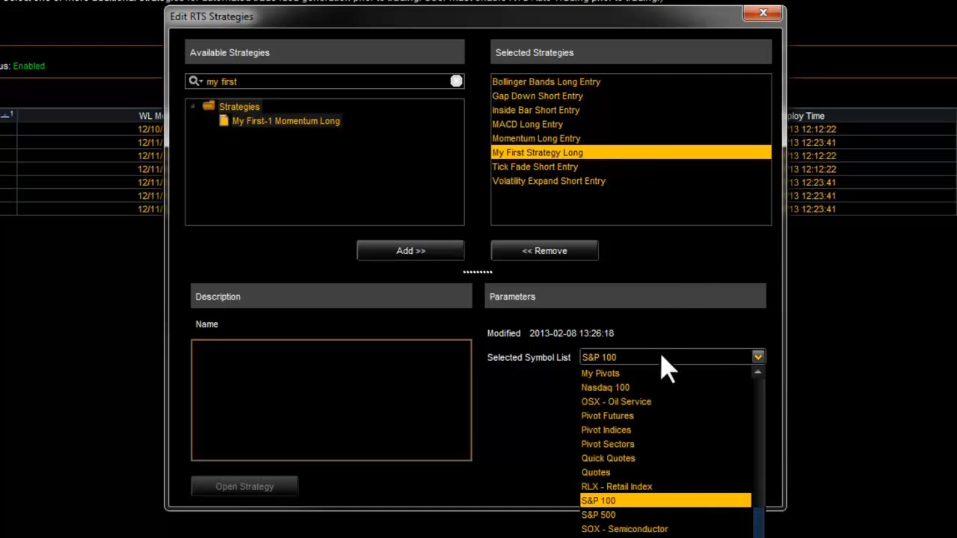
pyautogui.click(636, 387)
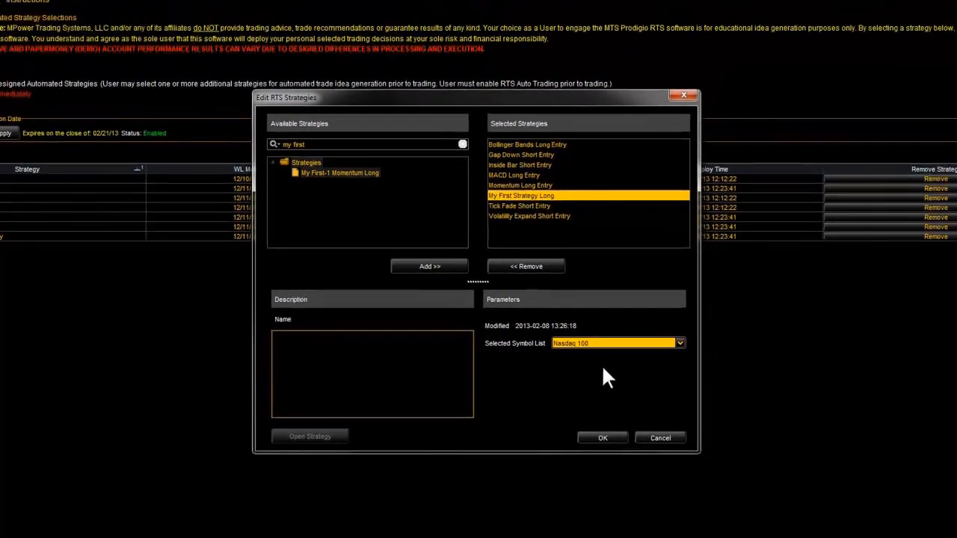
pyautogui.click(587, 422)
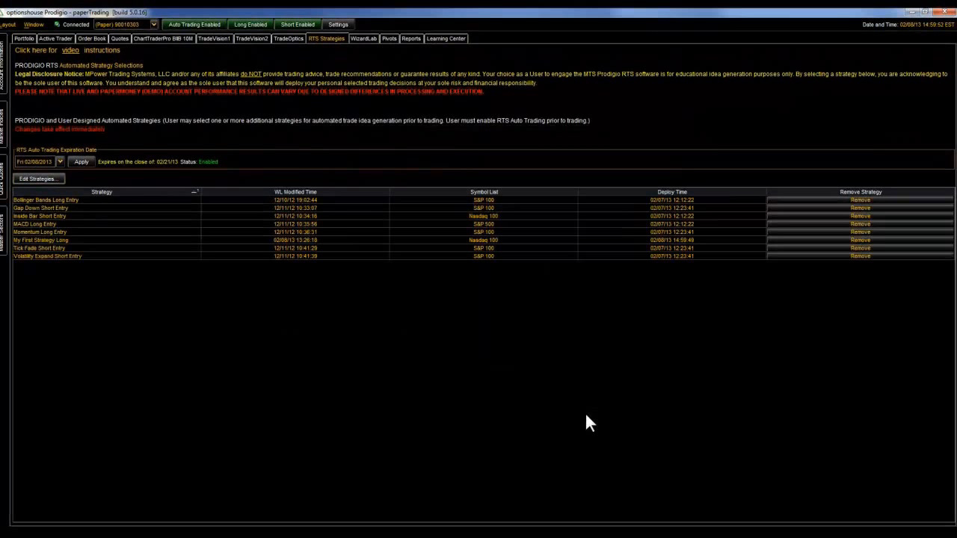
pyautogui.click(60, 237)
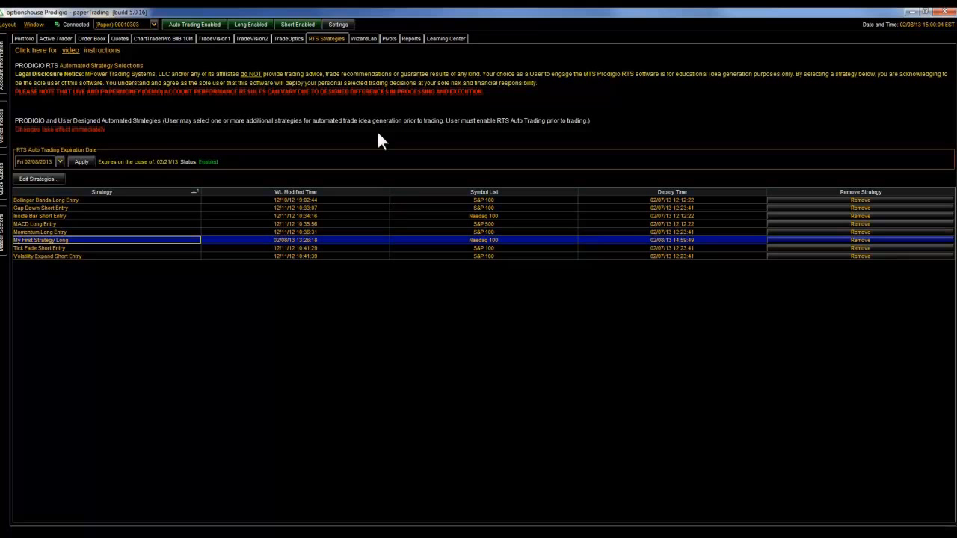
# - Find My First Strategy Long with the search text "my fir", deploy it to Trade Optics, and select it among the deployed strategies
pyautogui.click(290, 41)
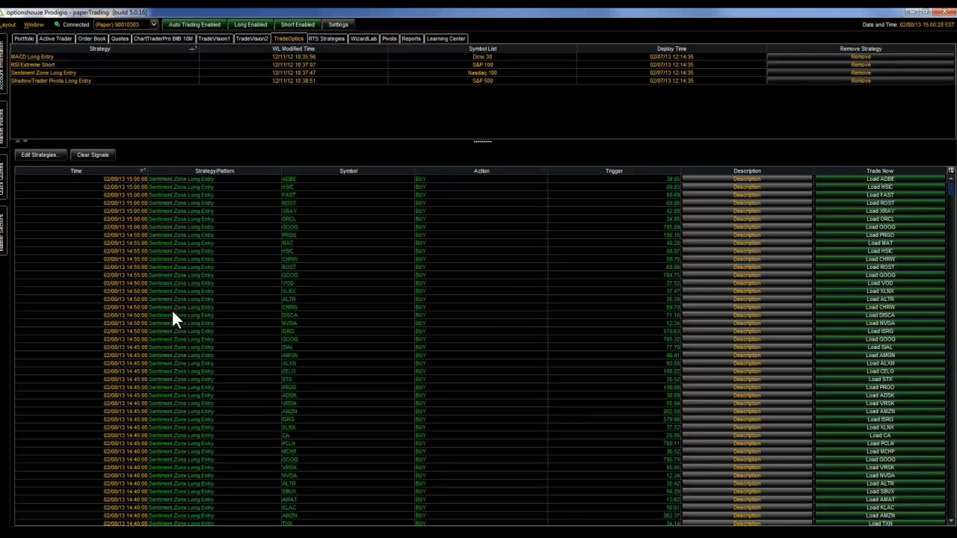
pyautogui.click(37, 154)
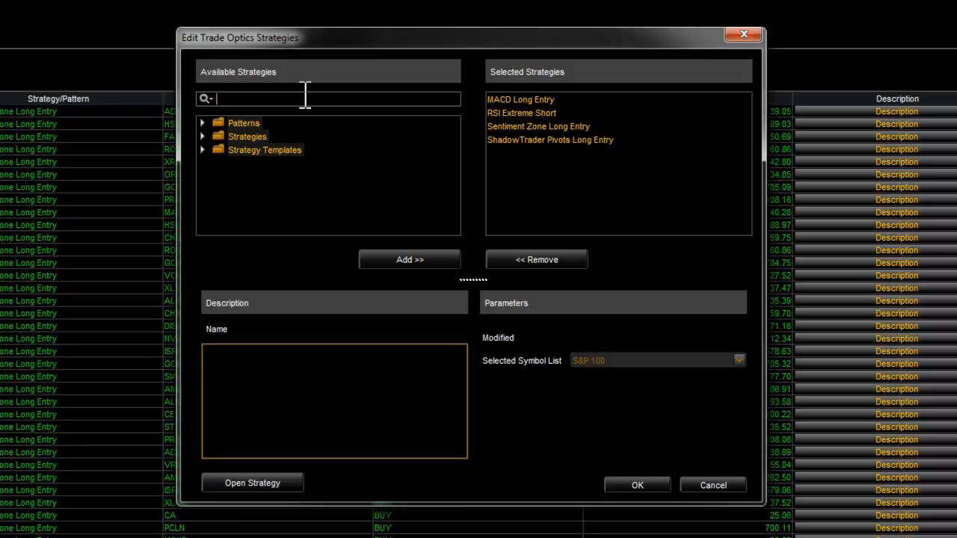
pyautogui.write('my t')
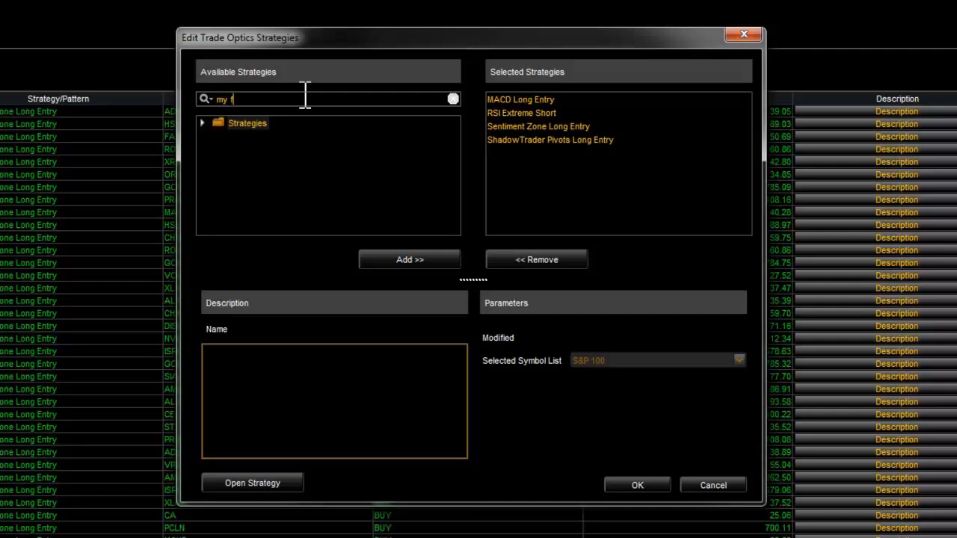
pyautogui.write('ir')
pyautogui.click(202, 123)
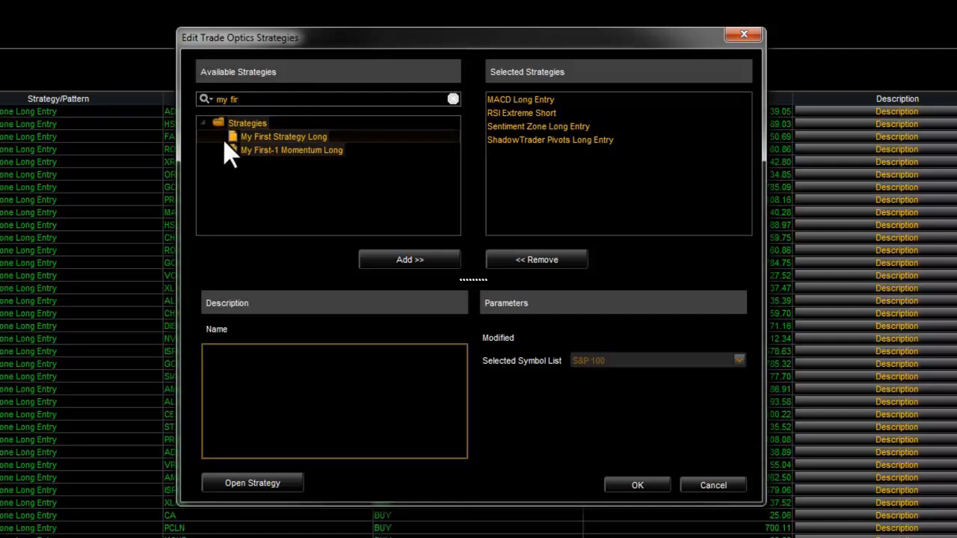
pyautogui.click(224, 137)
pyautogui.click(409, 260)
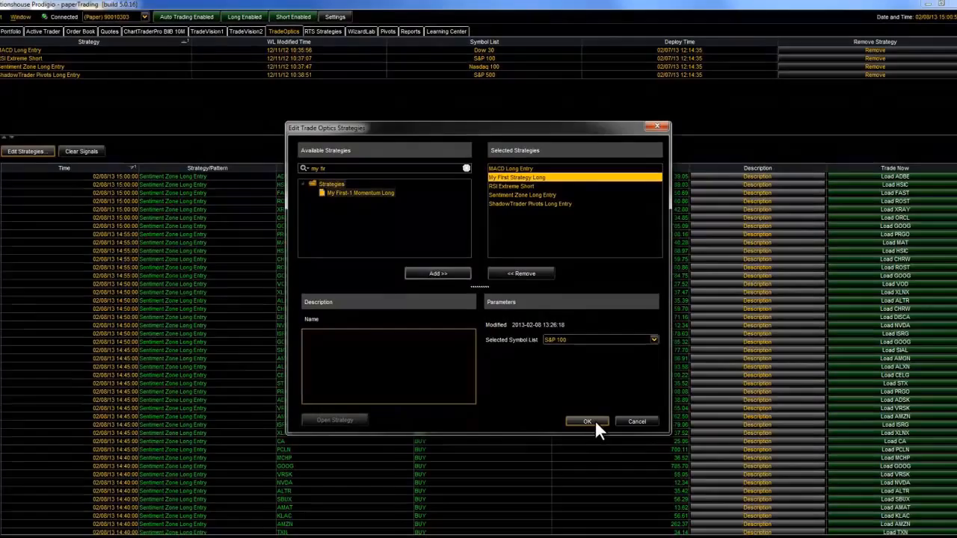
pyautogui.click(598, 436)
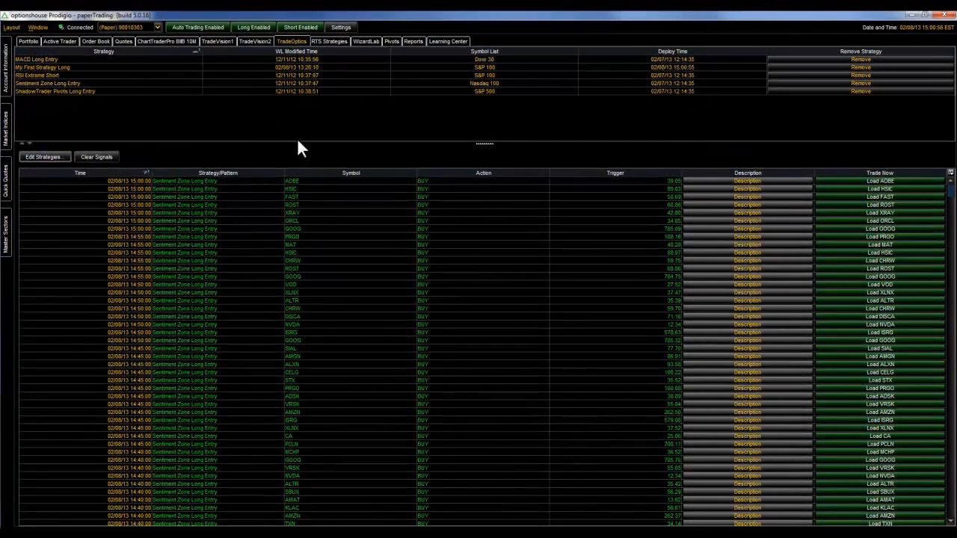
pyautogui.click(61, 65)
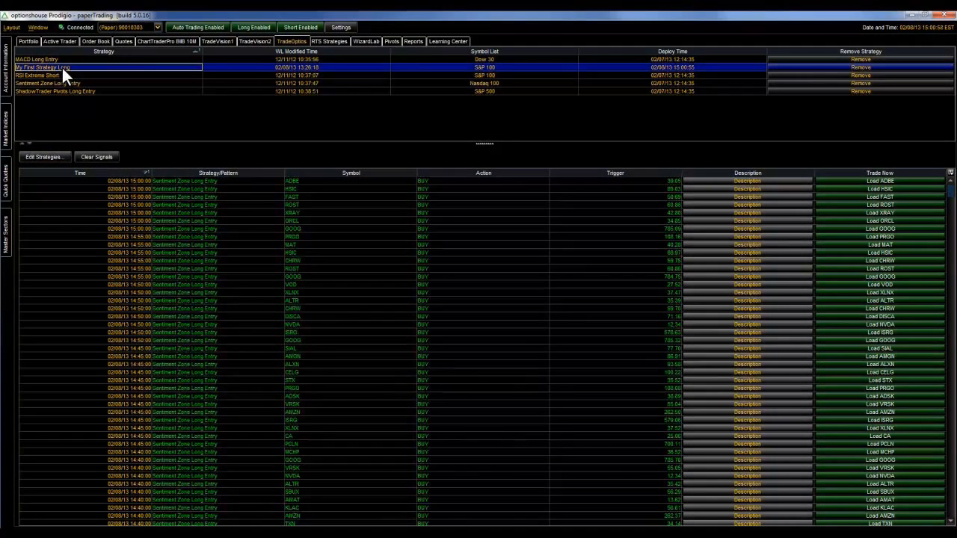